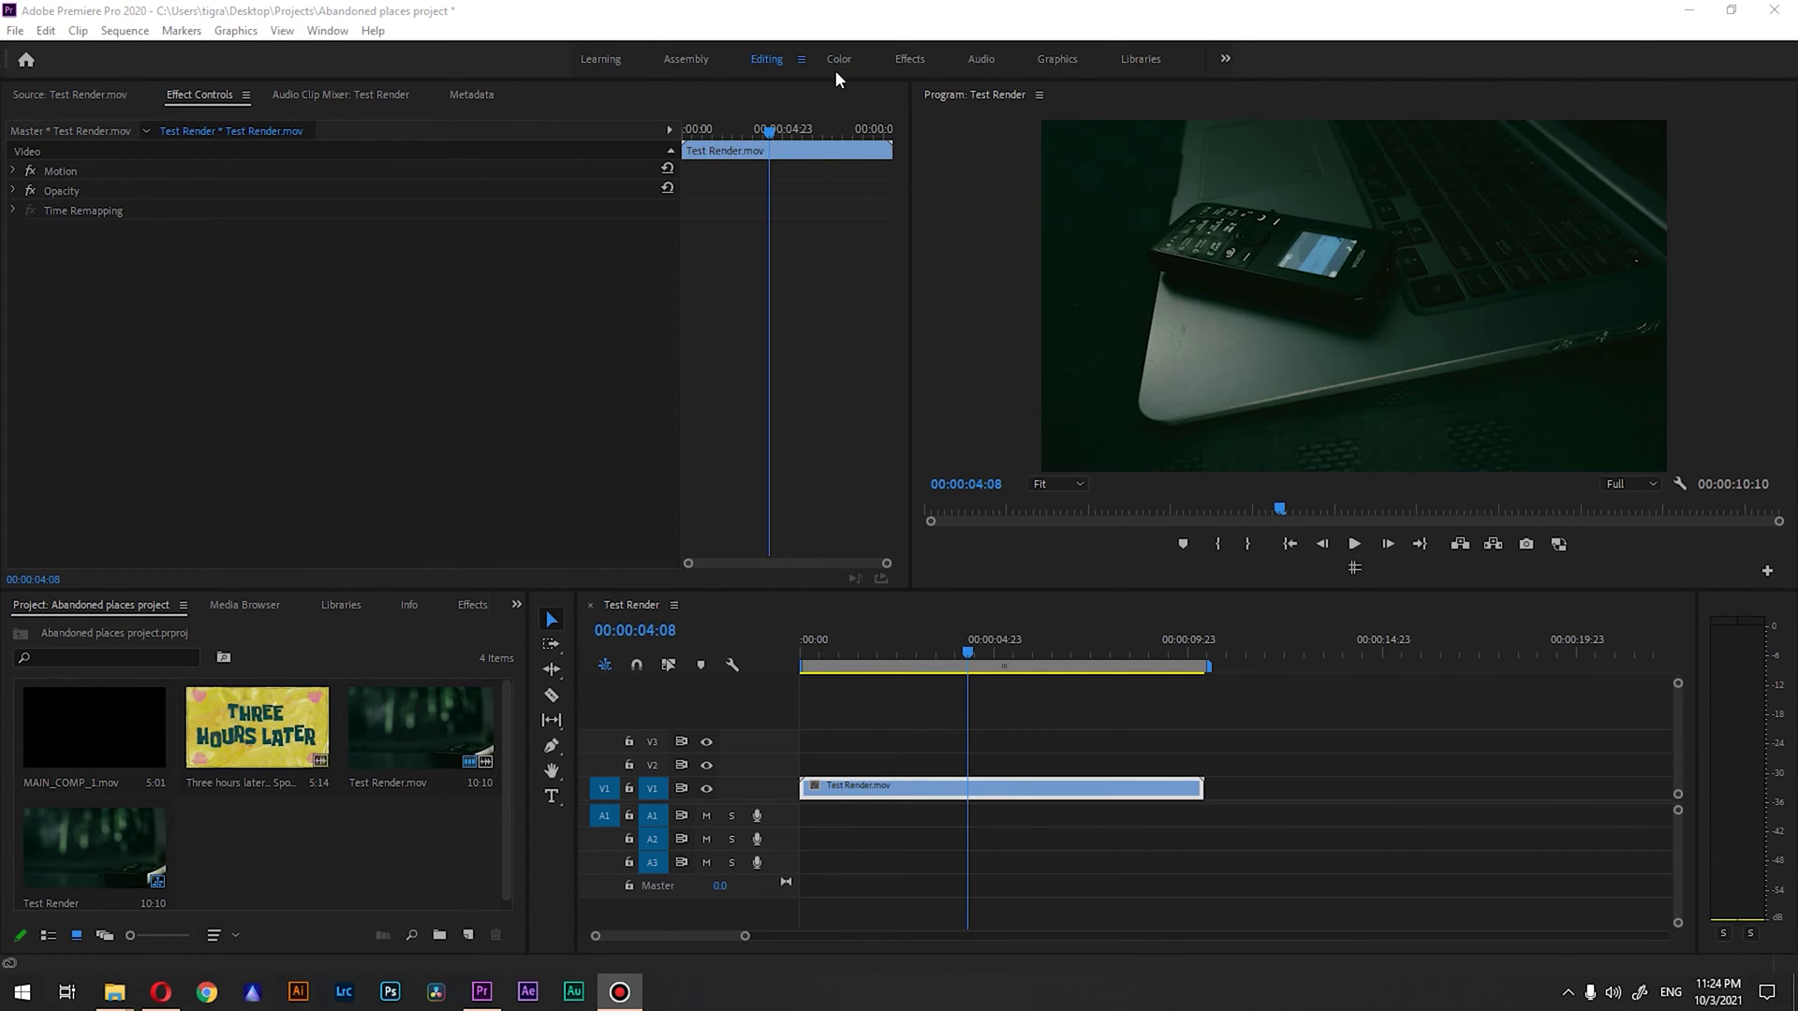
Step: Search 'glitch', drop VR Digital Glitch on the Test Render clip, preview it, and add a rectangle mask
{"action": "left_click", "coordinate": [906, 59]}
{"action": "left_click", "coordinate": [1547, 120]}
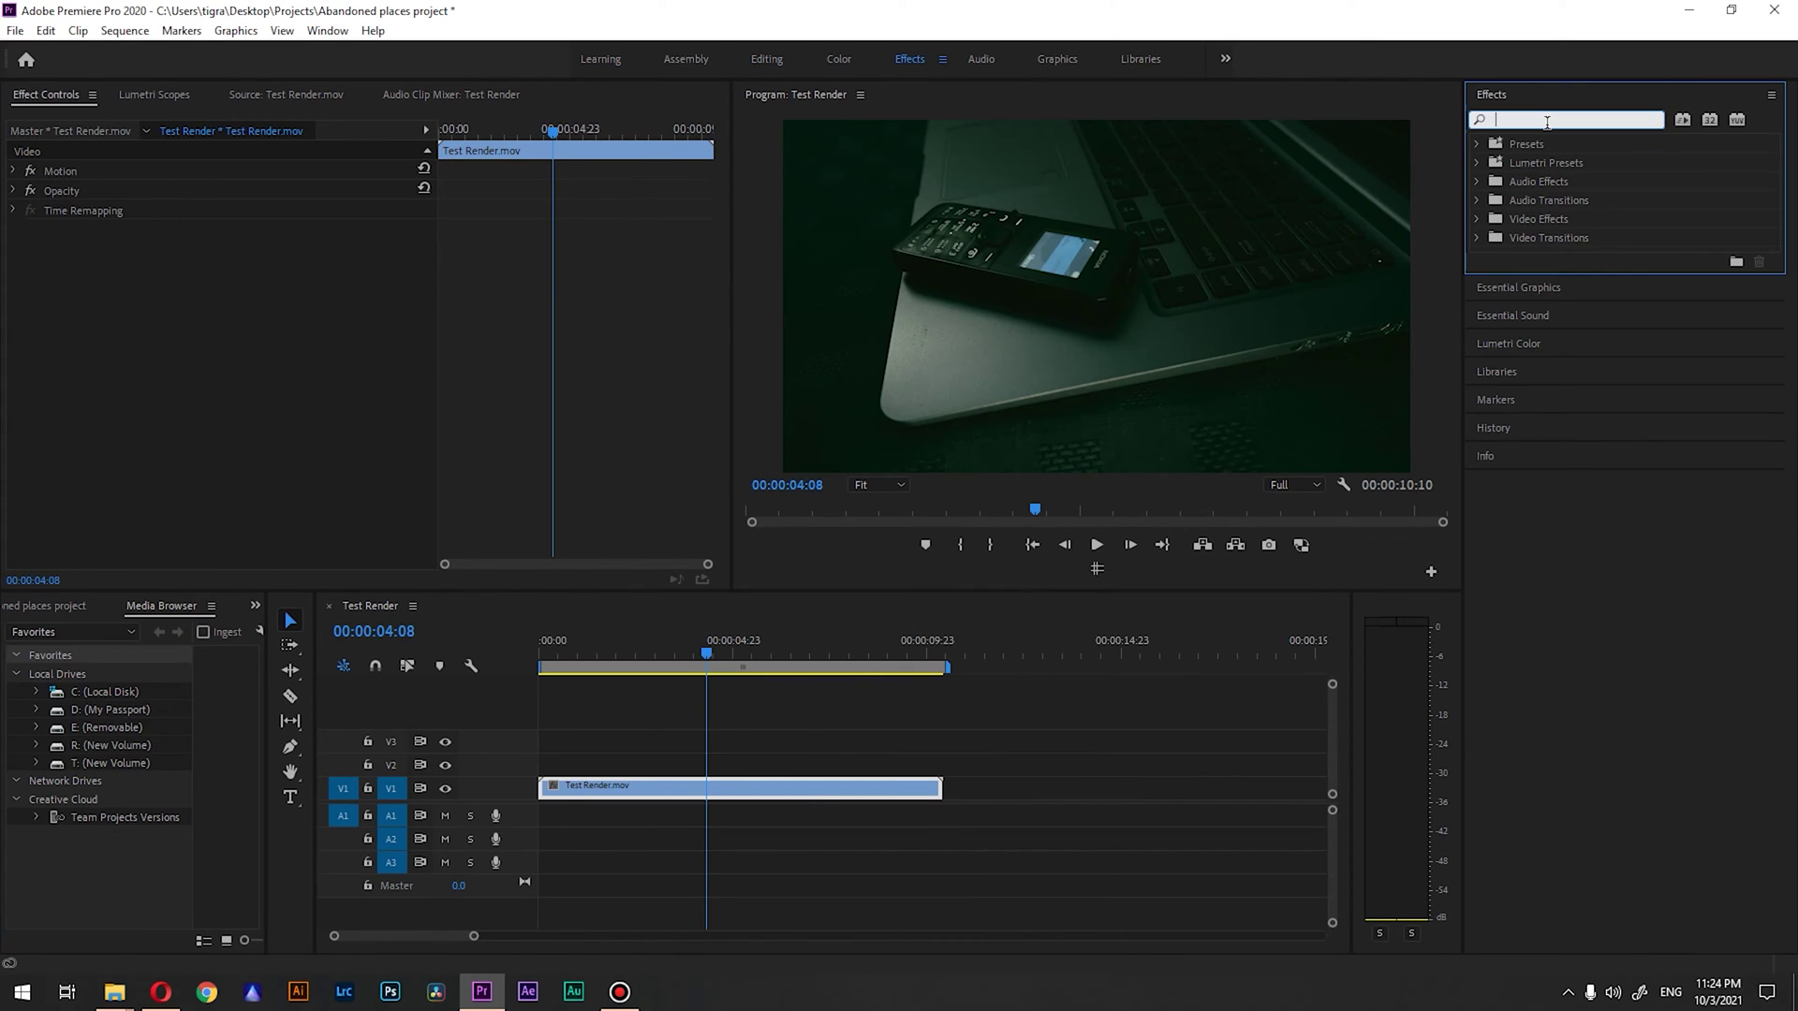
{"action": "type", "text": "glitch"}
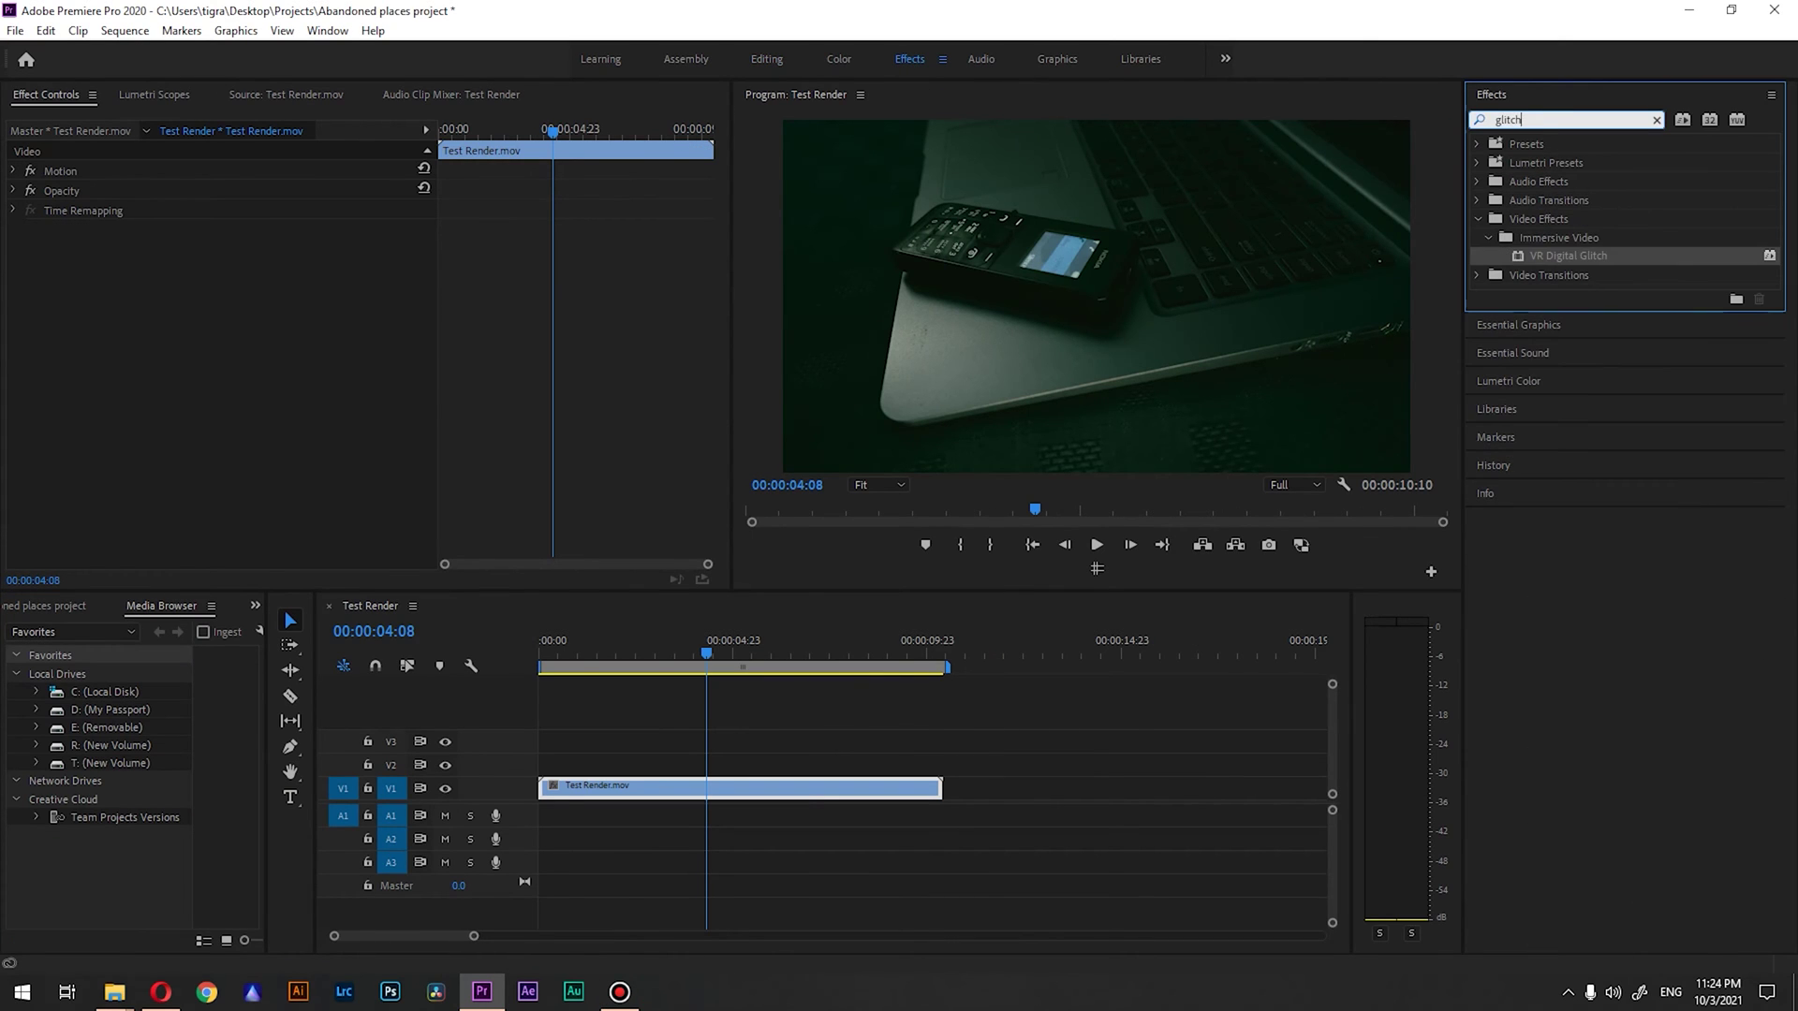
{"action": "left_click_drag", "start_coordinate": [1562, 258], "coordinate": [749, 789]}
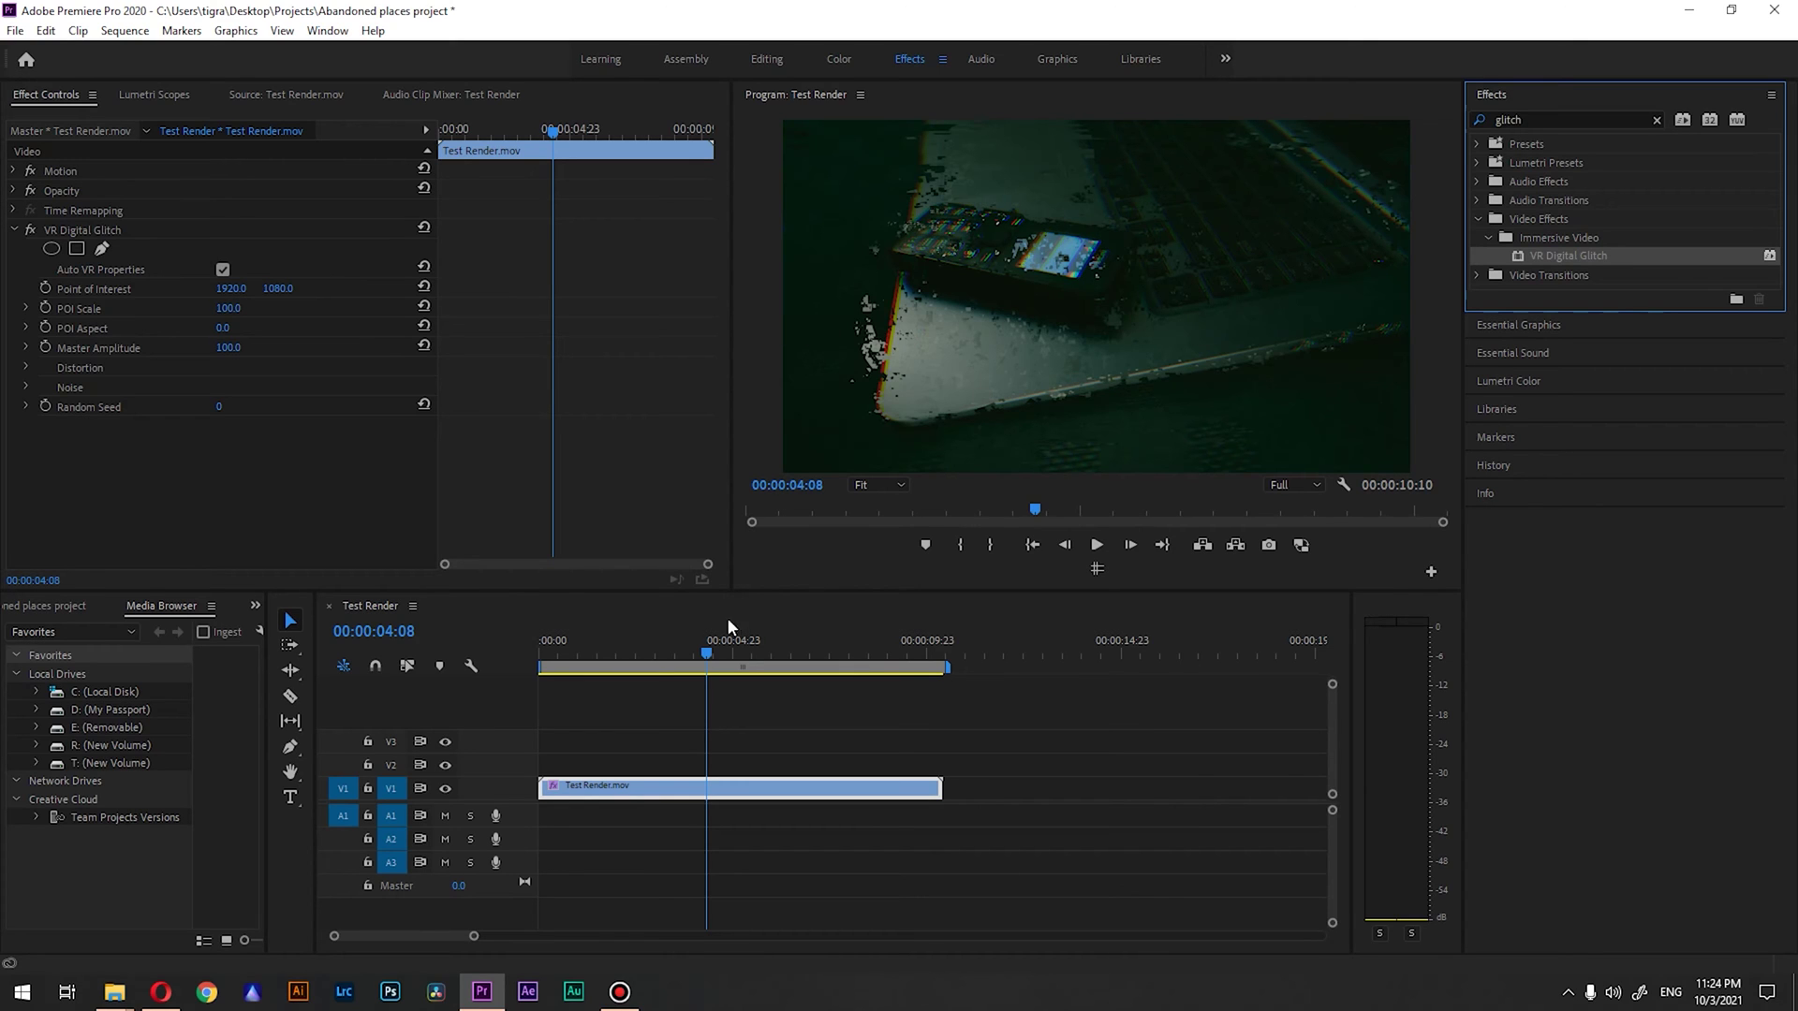
{"action": "mouse_move", "coordinate": [706, 654]}
{"action": "left_mouse_down"}
{"action": "mouse_move", "coordinate": [661, 653]}
{"action": "mouse_move", "coordinate": [679, 654]}
{"action": "left_mouse_up"}
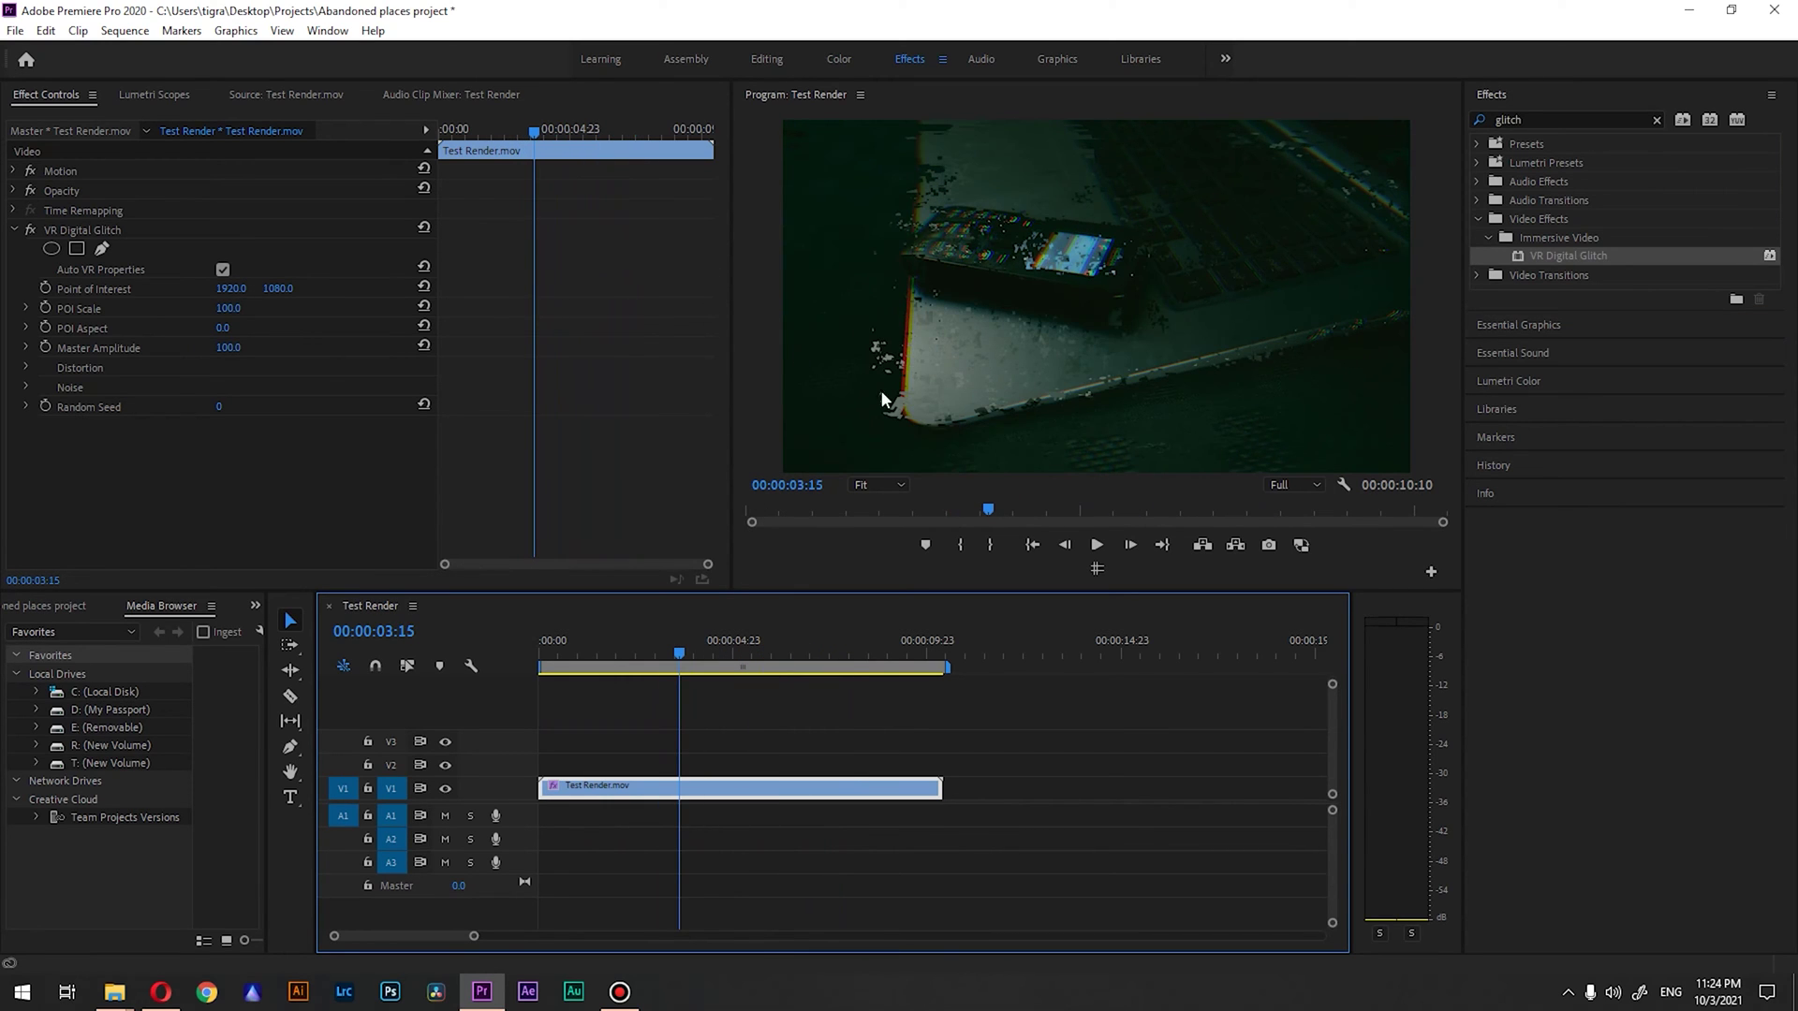
{"action": "left_click", "coordinate": [77, 249]}
Step: Drag the four mask corners tight around the phone
{"action": "left_click_drag", "start_coordinate": [1018, 252], "coordinate": [950, 204]}
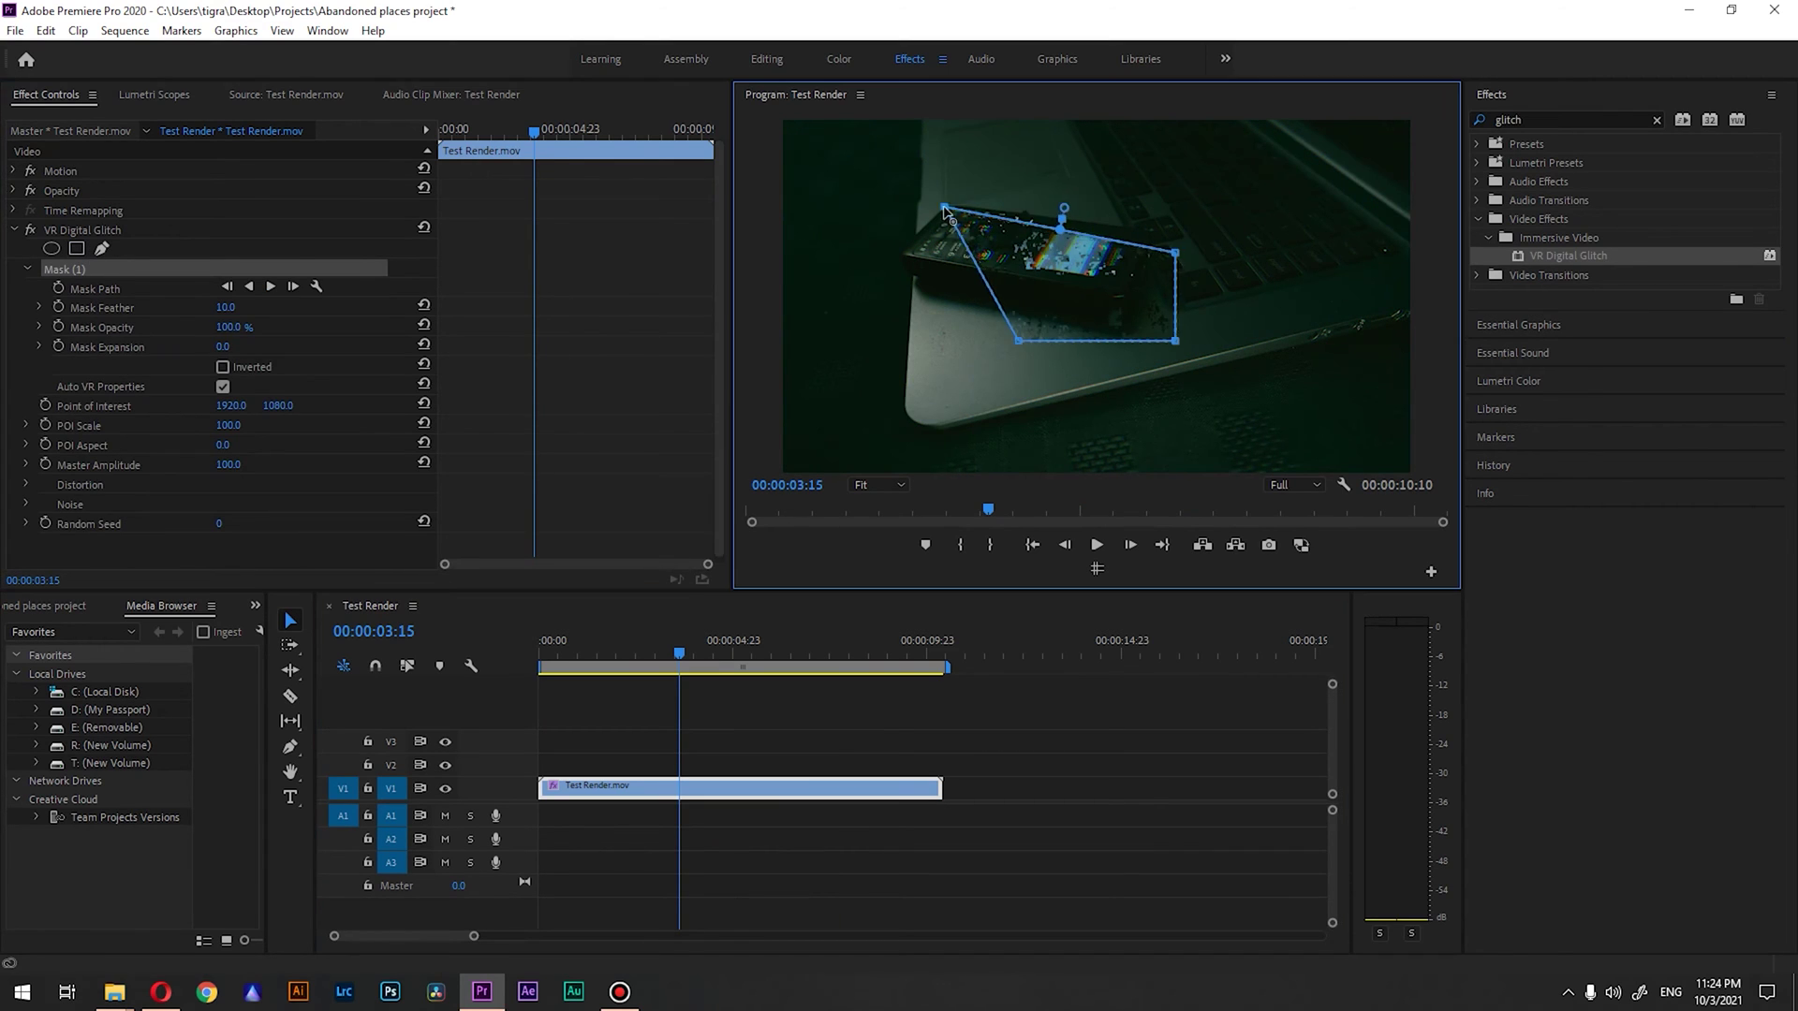
{"action": "left_click_drag", "start_coordinate": [1161, 247], "coordinate": [1148, 231]}
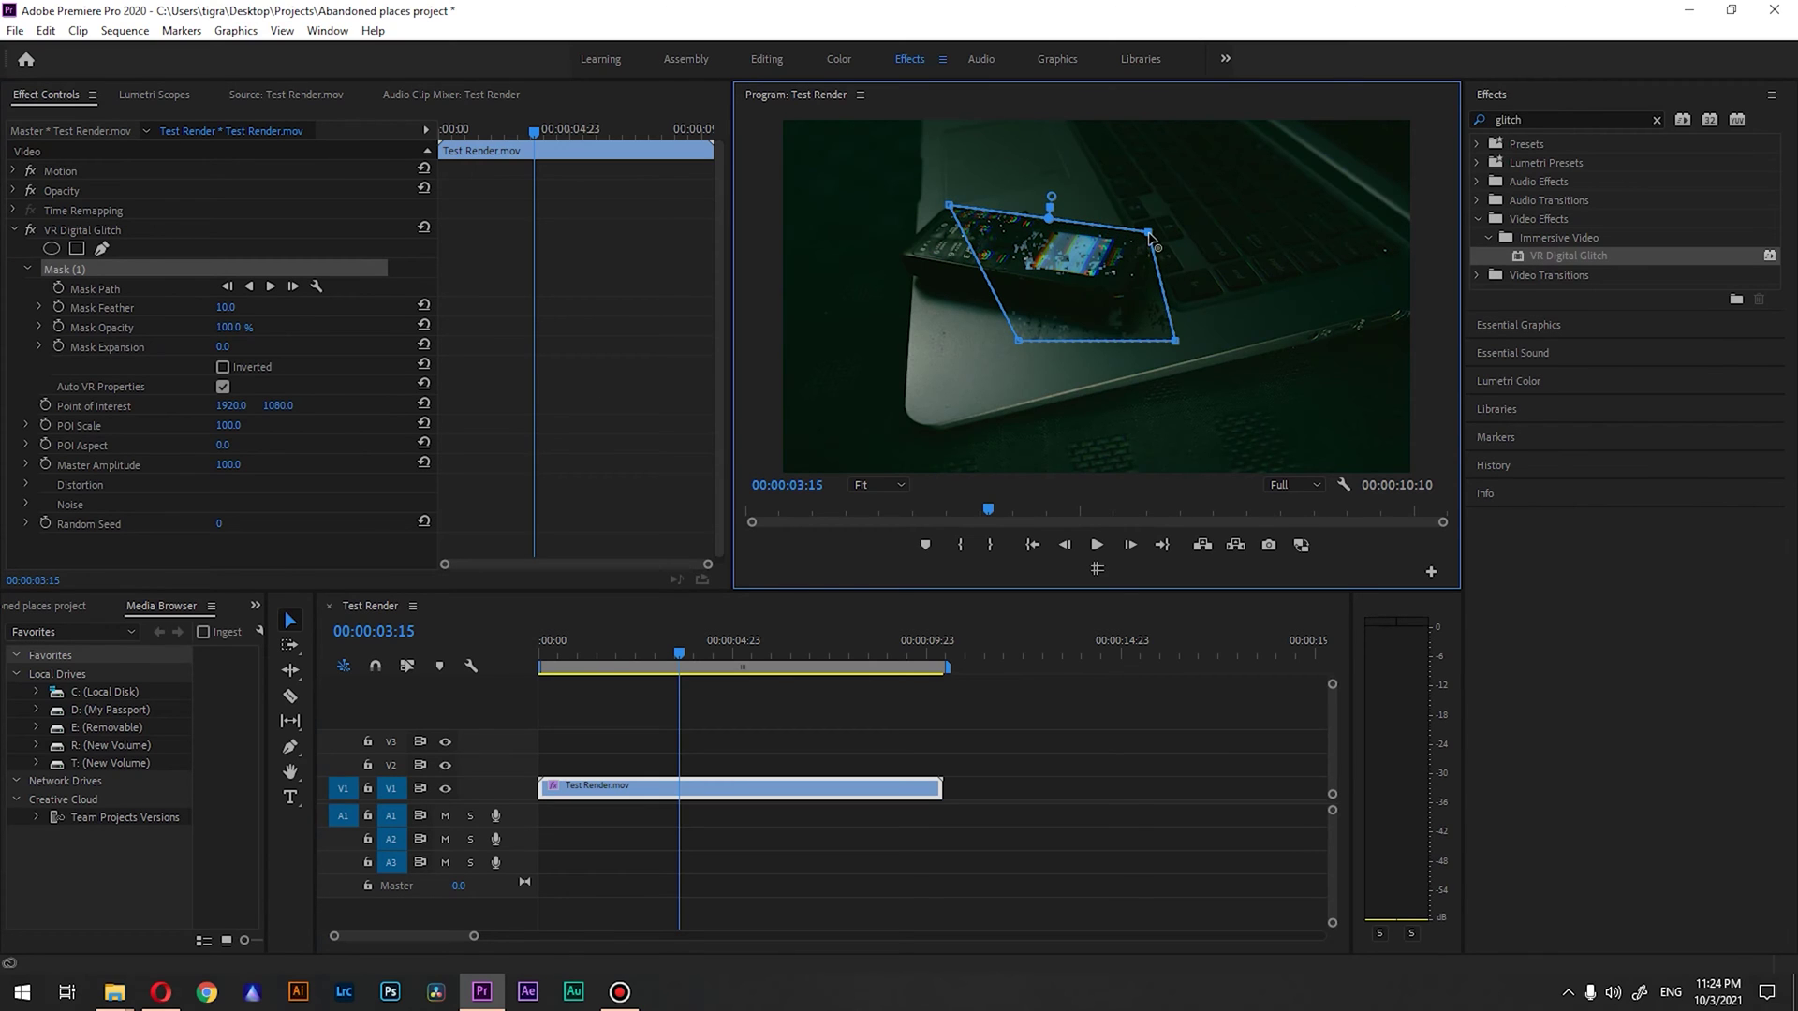
{"action": "left_click_drag", "start_coordinate": [1175, 341], "coordinate": [1126, 296]}
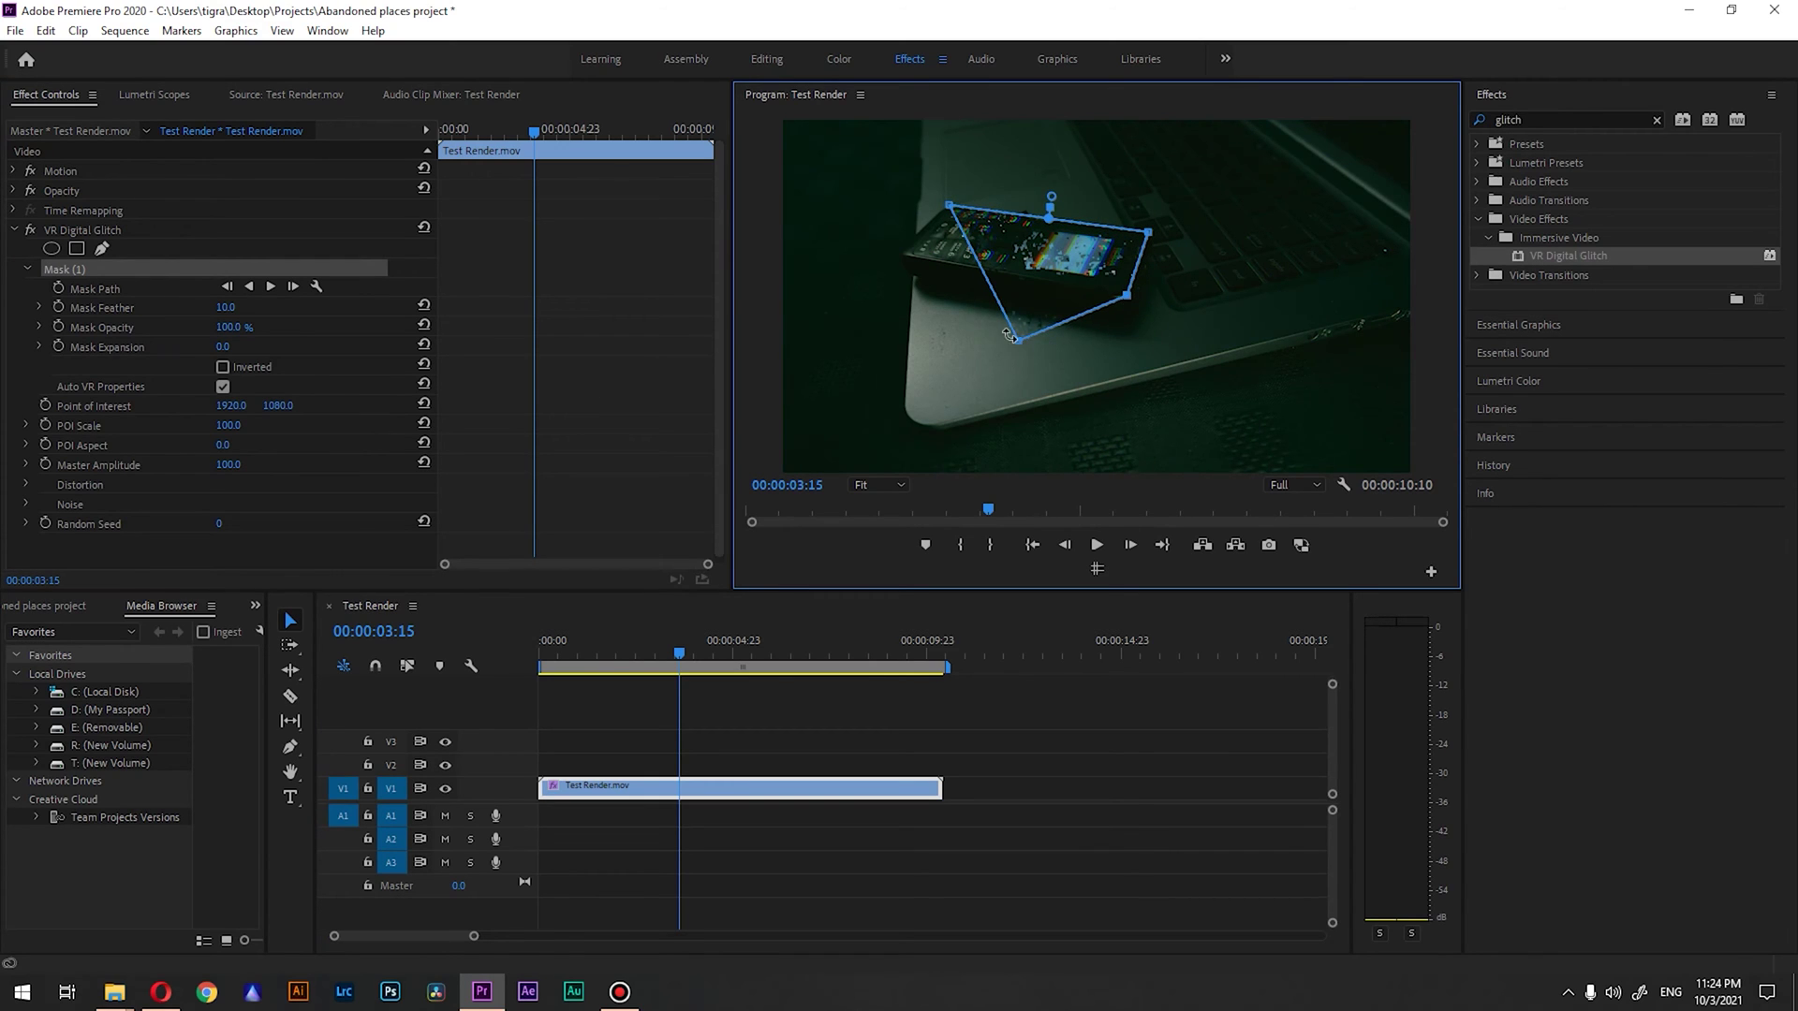
{"action": "left_click_drag", "start_coordinate": [1018, 340], "coordinate": [900, 250]}
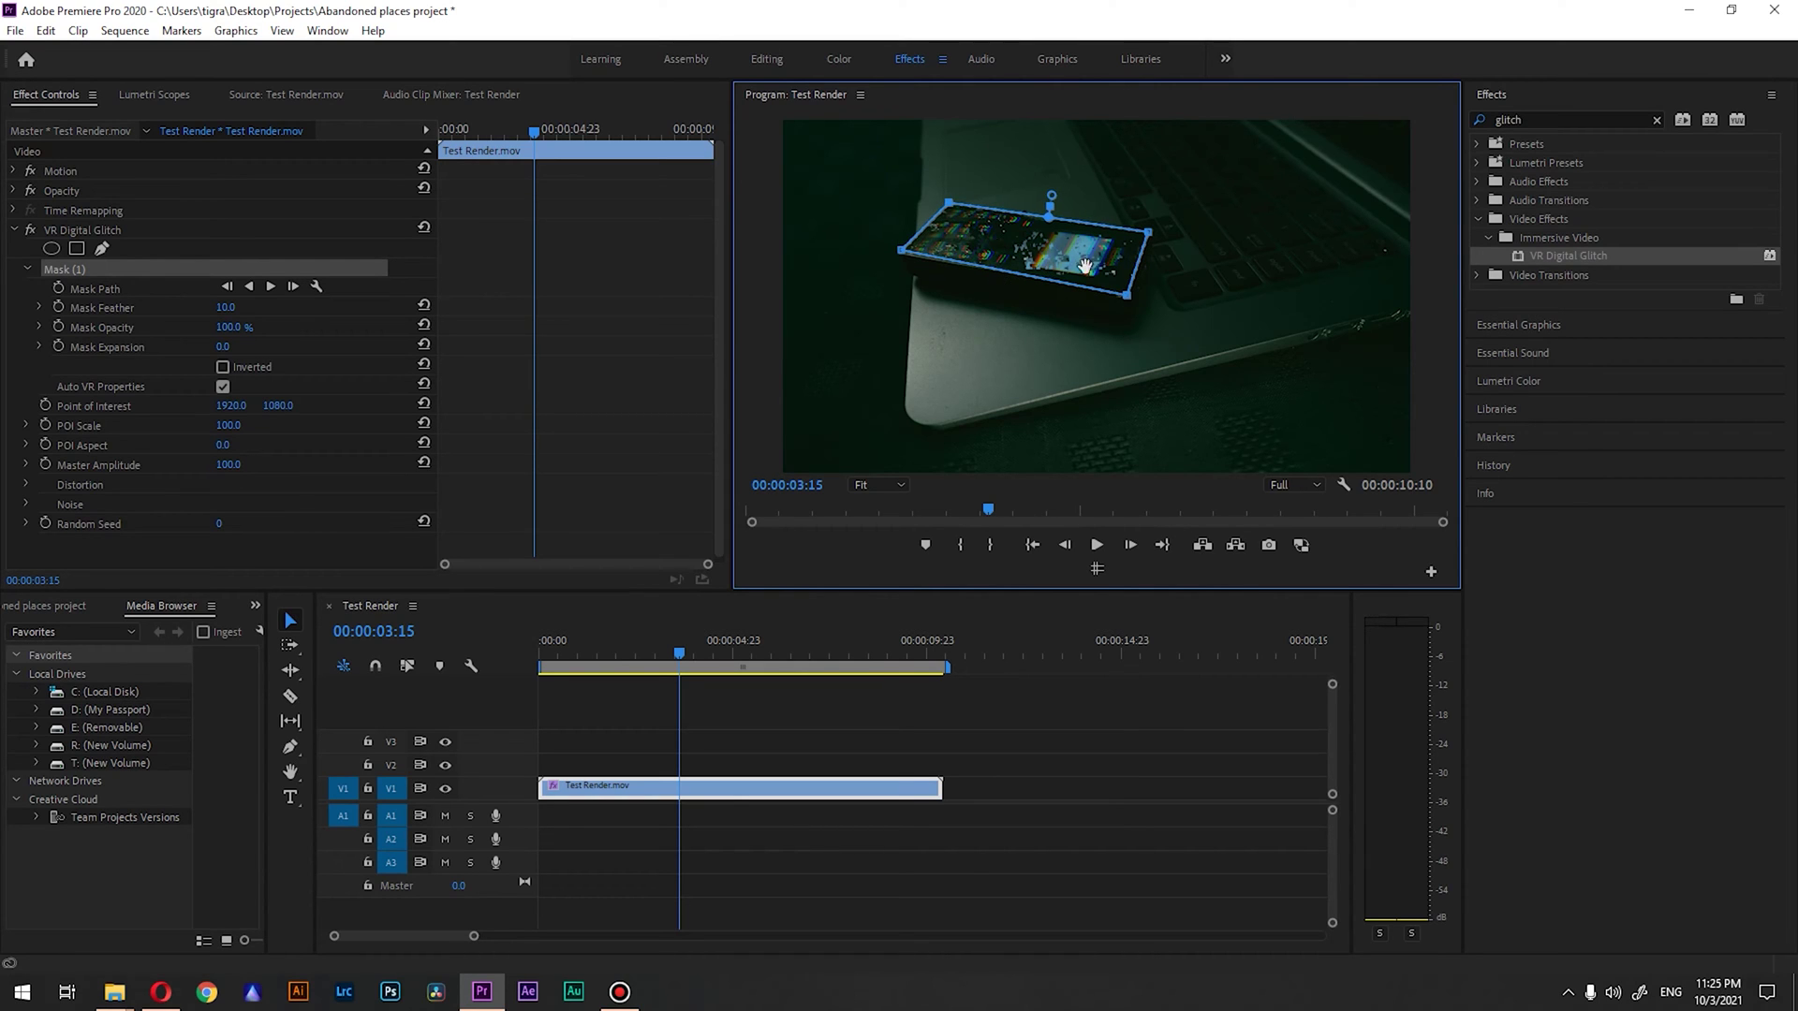
Step: Track the mask forward in two passes, realigning its corners between them, then return to 00:00:03:11
{"action": "left_click", "coordinate": [271, 288]}
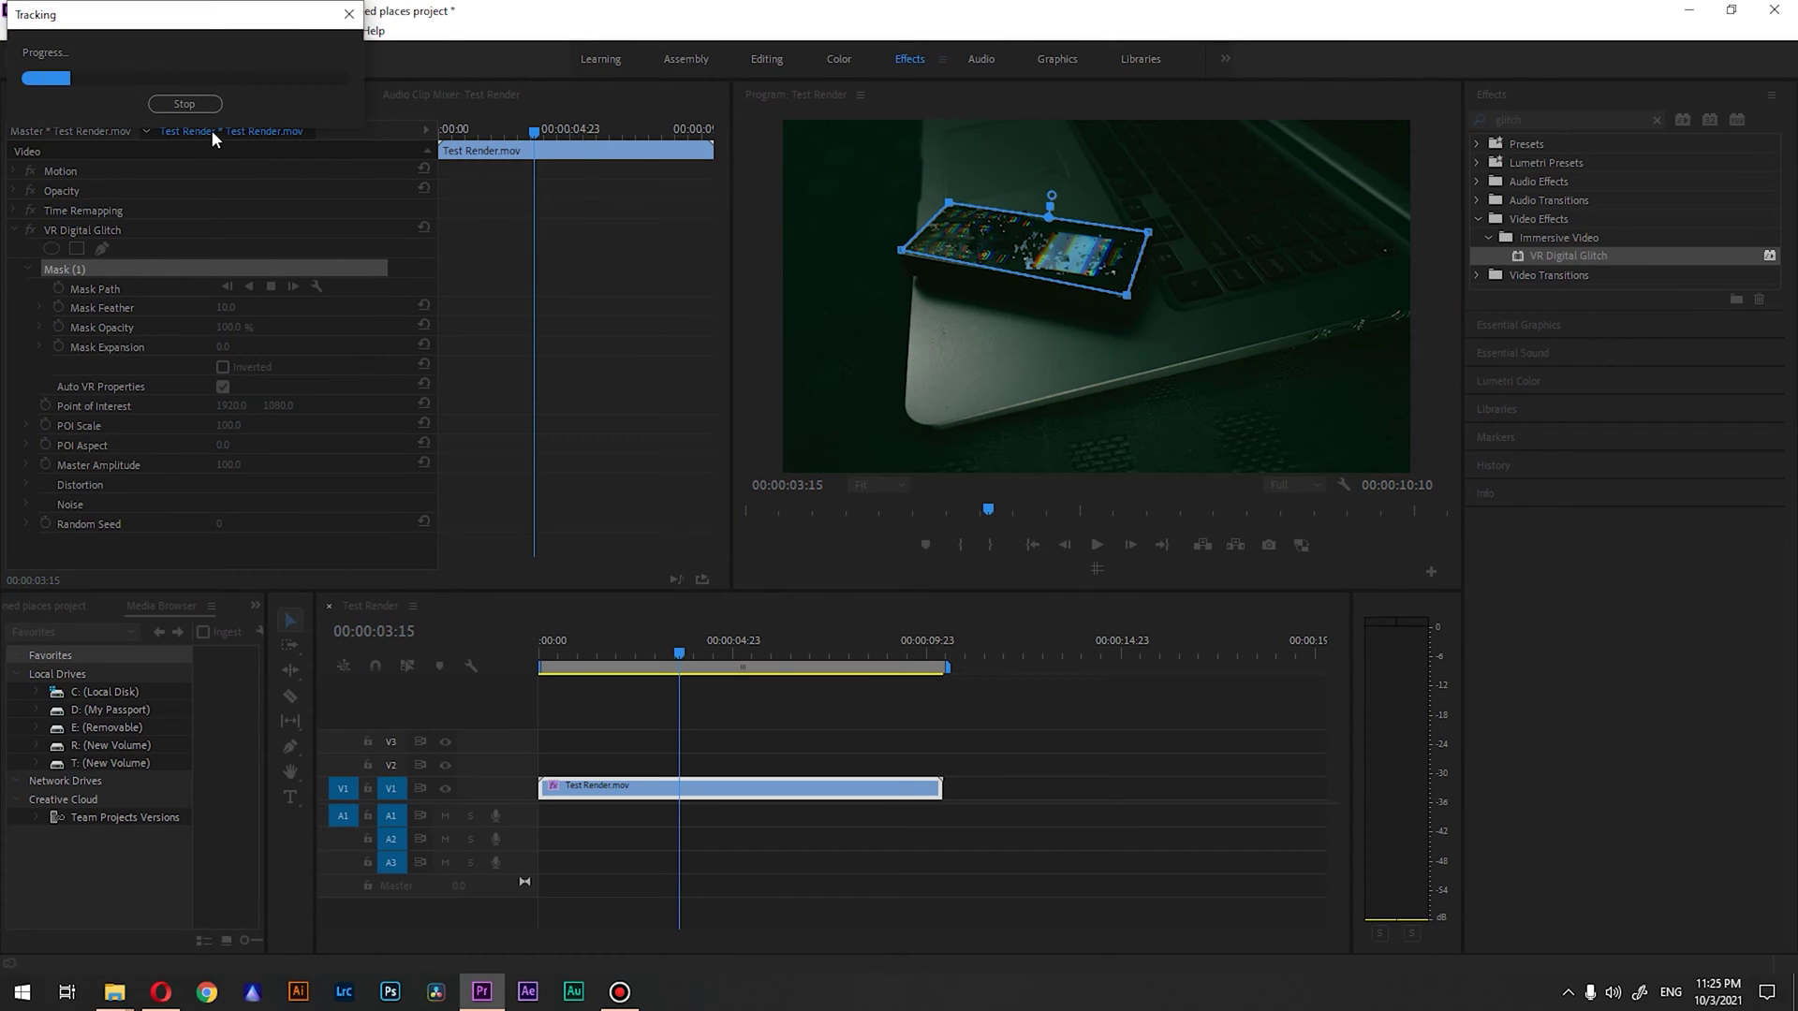
{"action": "left_click", "coordinate": [194, 105]}
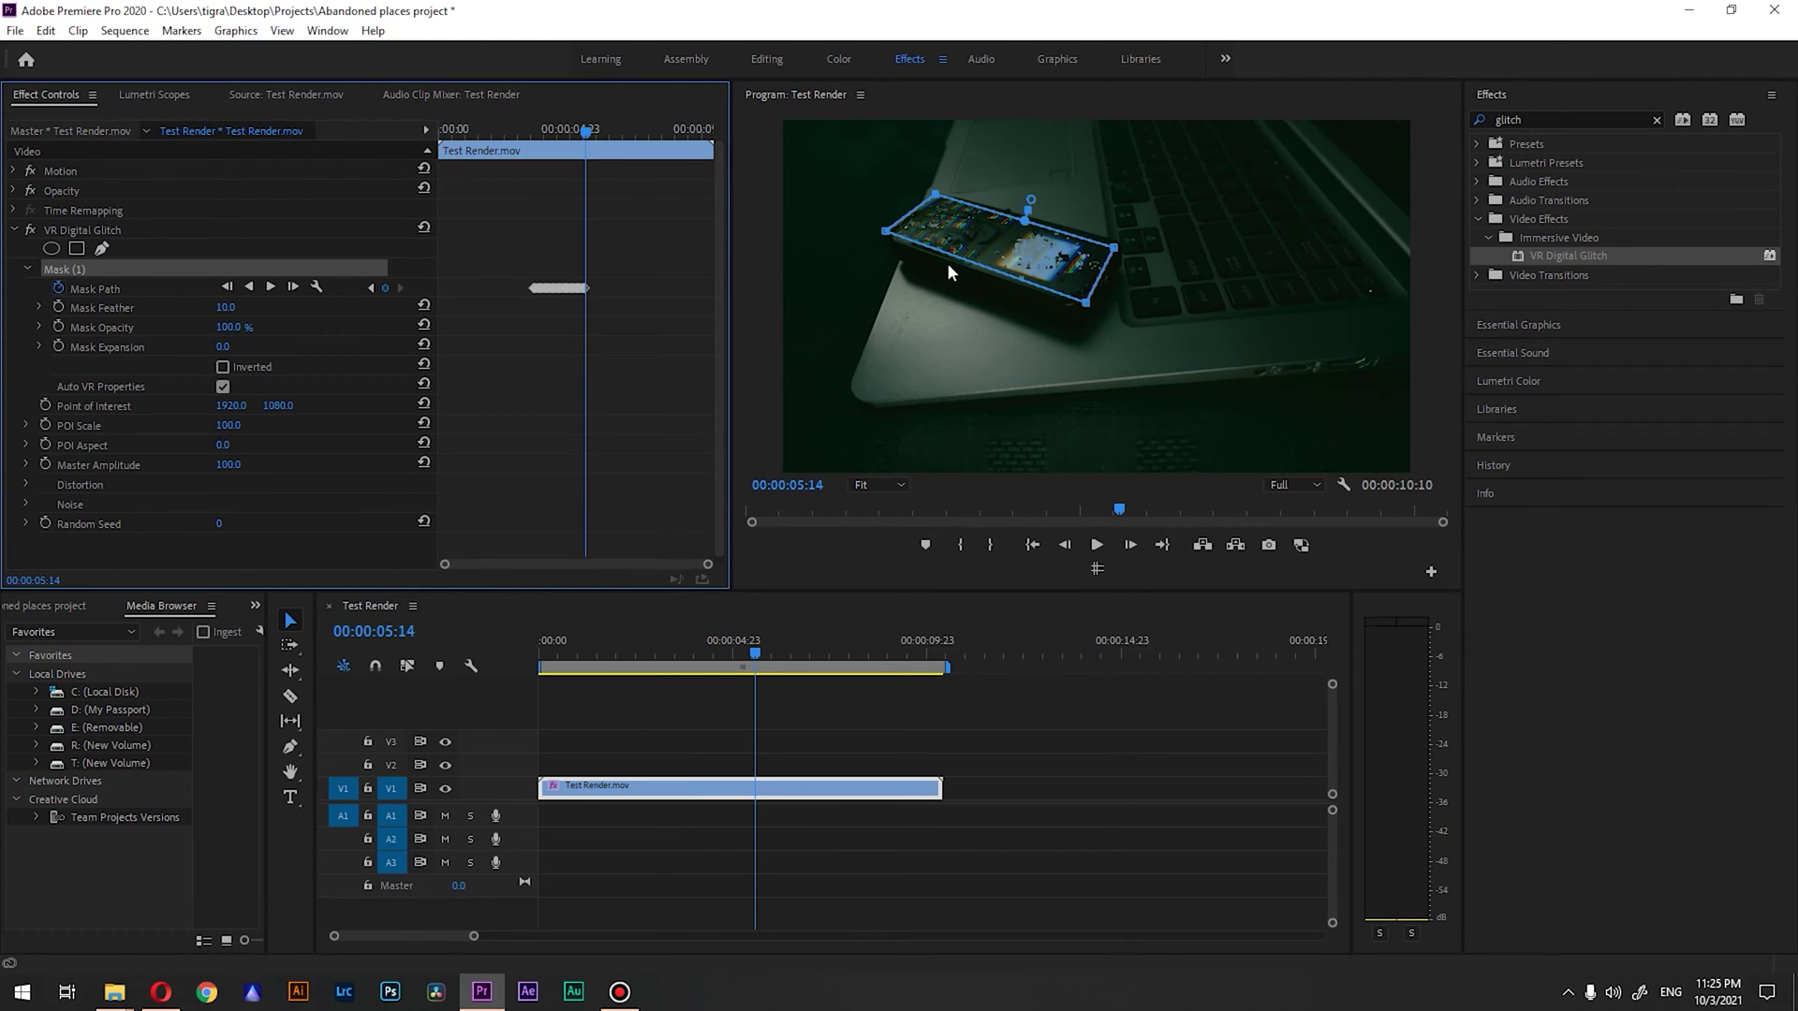
{"action": "mouse_move", "coordinate": [1085, 302]}
{"action": "left_mouse_down"}
{"action": "mouse_move", "coordinate": [1070, 299]}
{"action": "mouse_move", "coordinate": [1120, 253]}
{"action": "left_mouse_up"}
{"action": "mouse_move", "coordinate": [936, 195]}
{"action": "left_mouse_down"}
{"action": "mouse_move", "coordinate": [951, 196]}
{"action": "mouse_move", "coordinate": [896, 238]}
{"action": "left_mouse_up"}
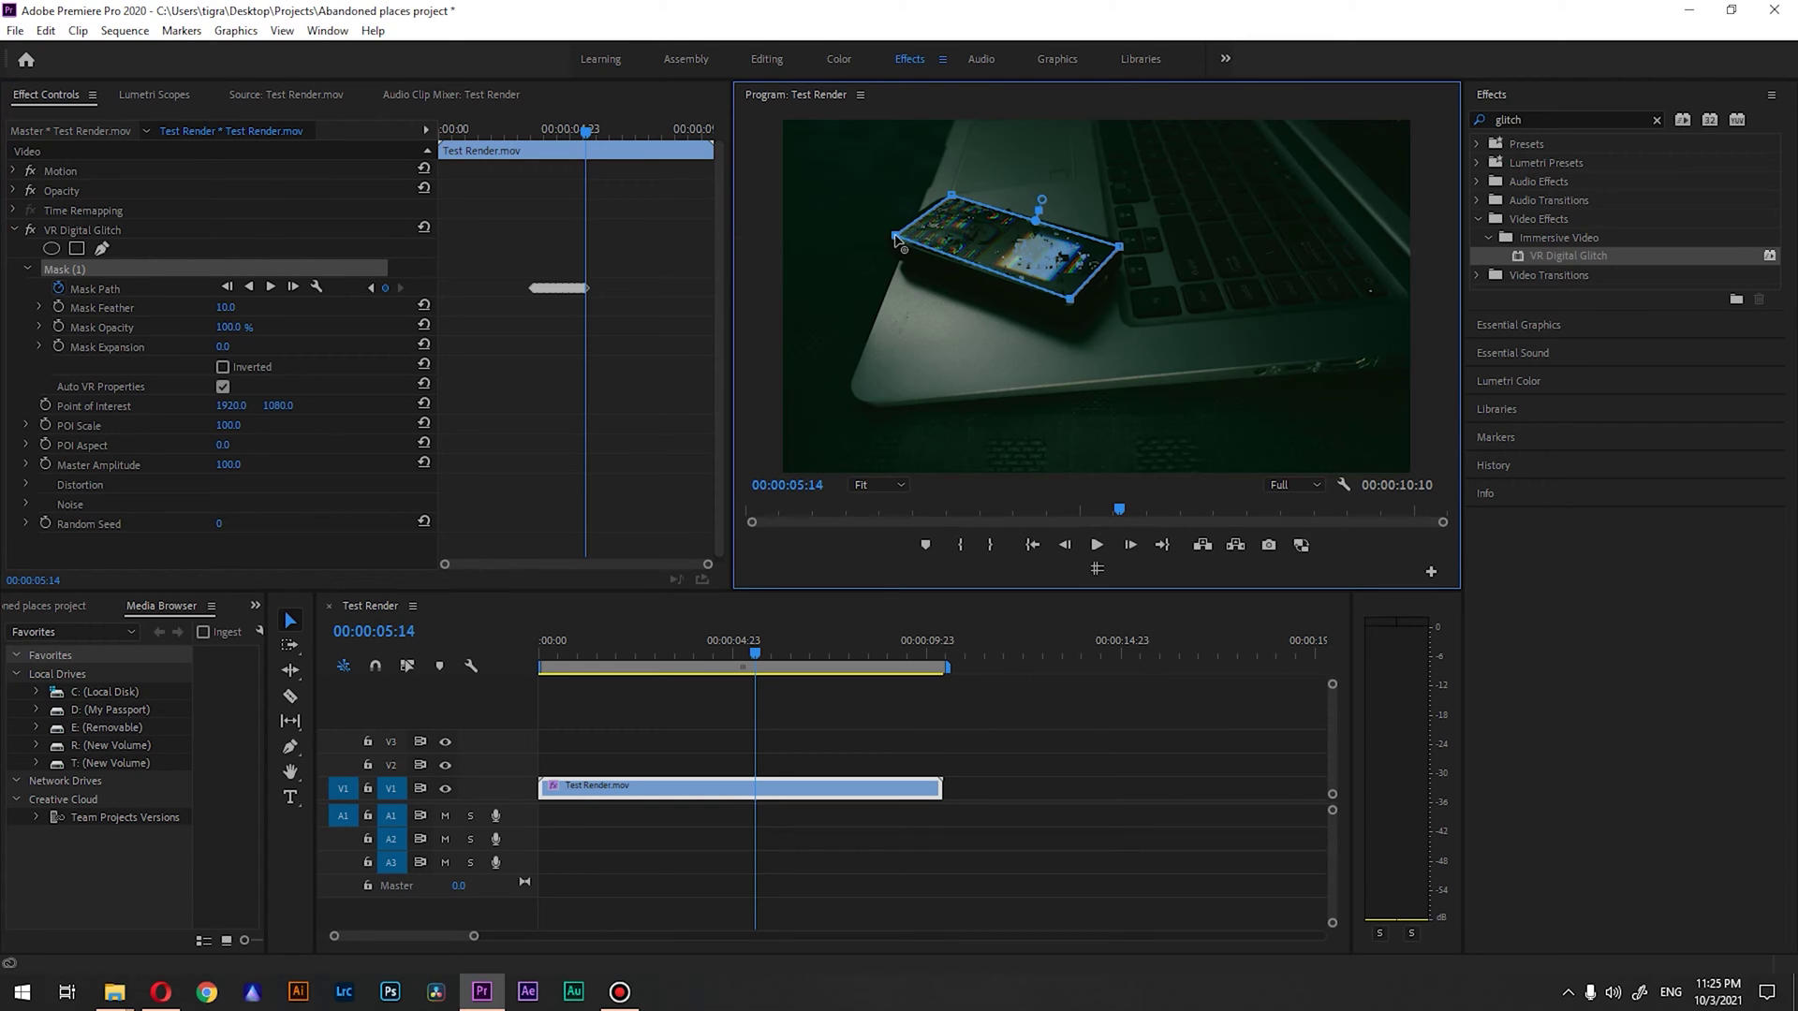
{"action": "left_click", "coordinate": [271, 288]}
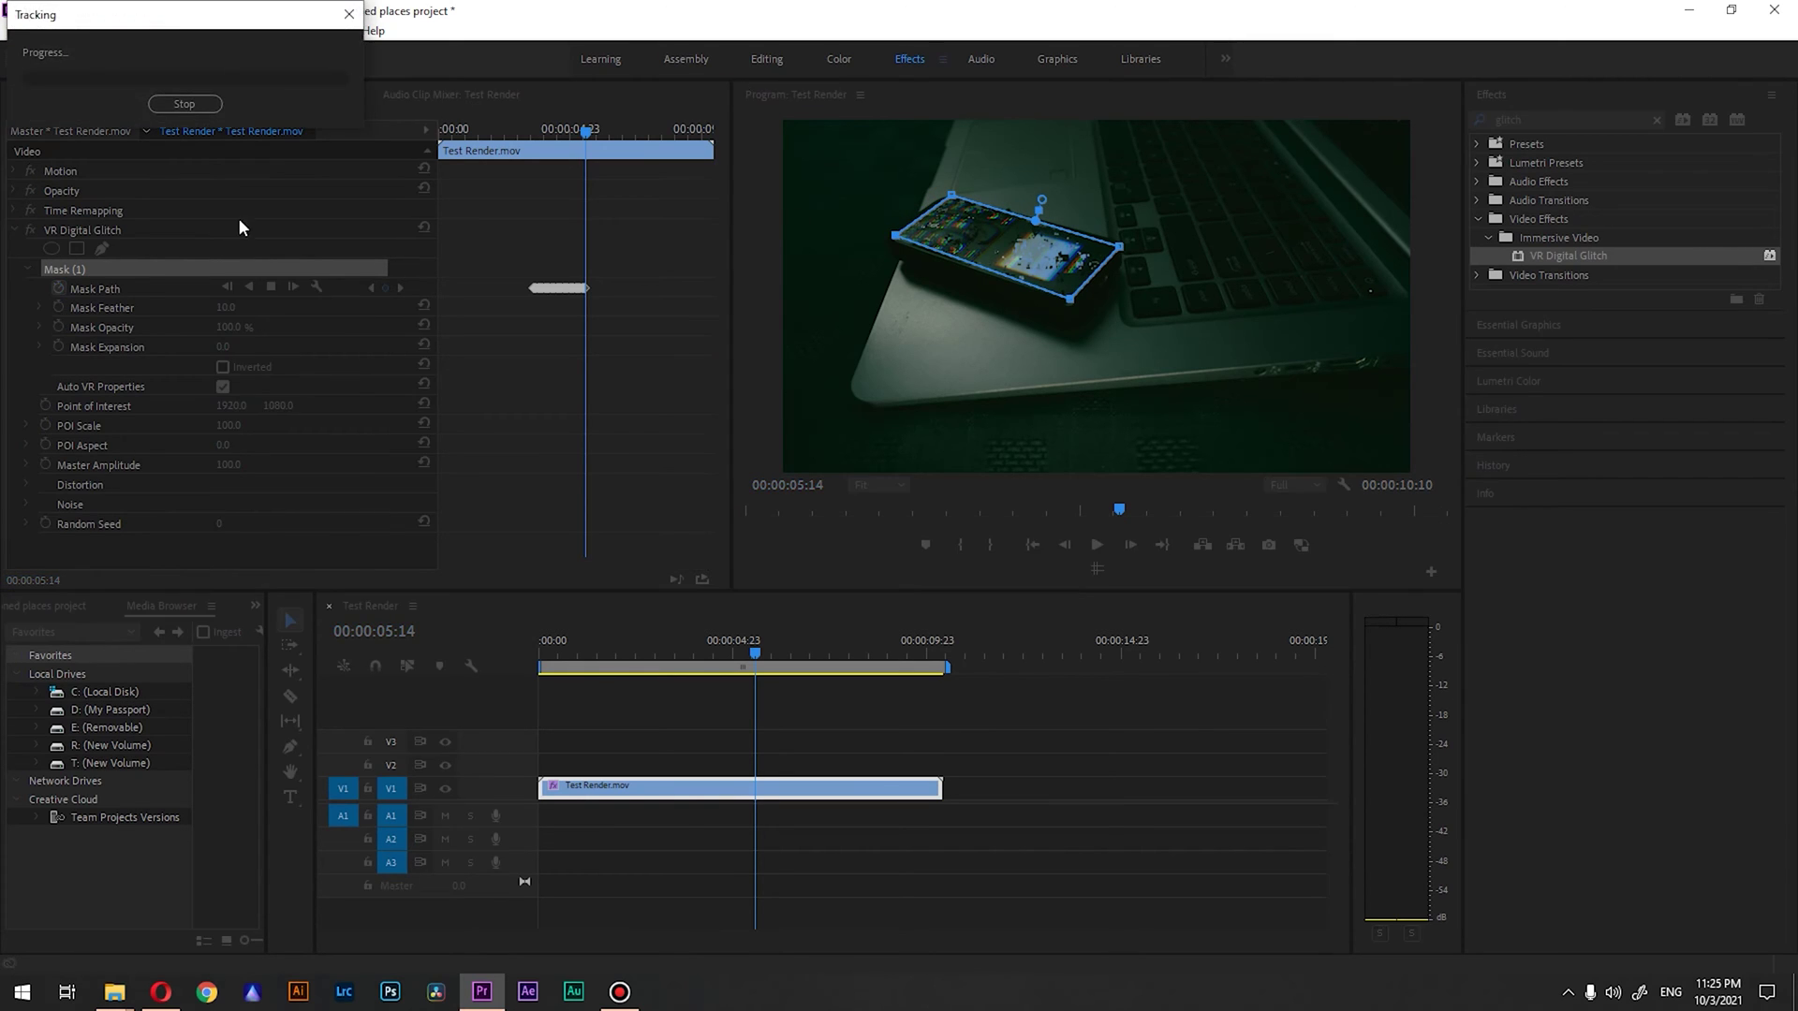
{"action": "left_click", "coordinate": [165, 103]}
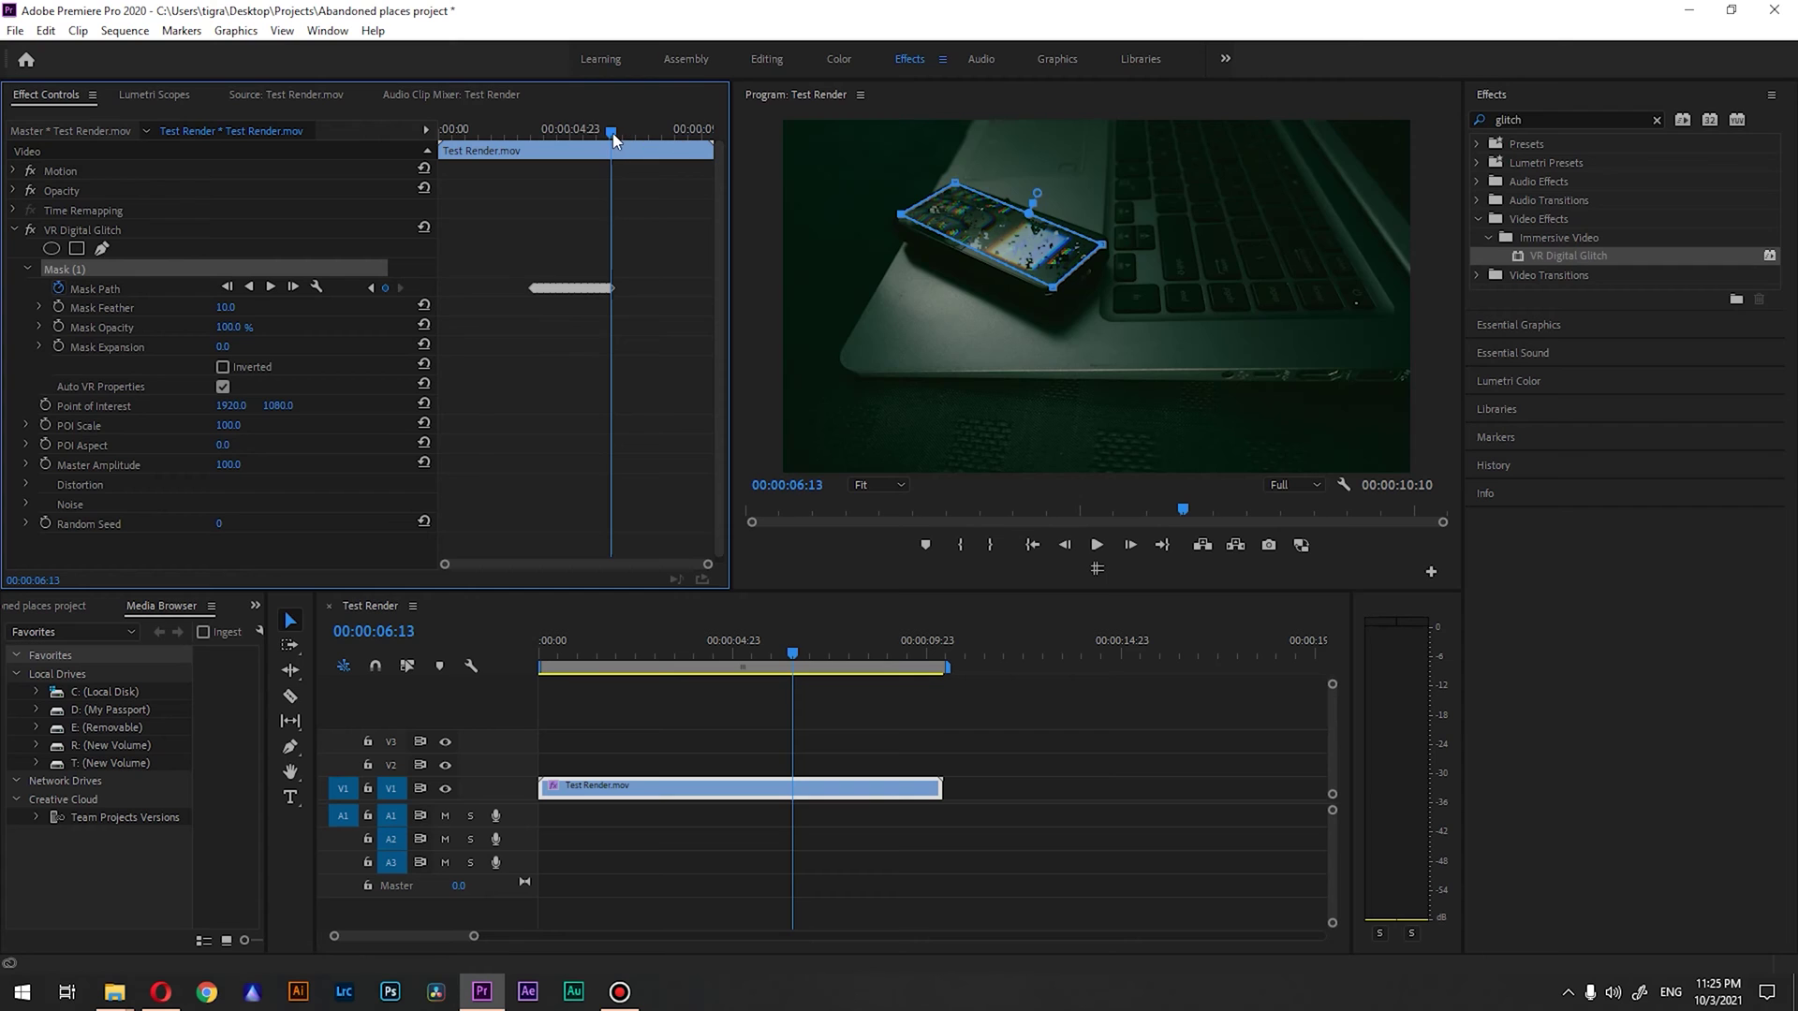
{"action": "left_click_drag", "start_coordinate": [613, 133], "coordinate": [534, 143]}
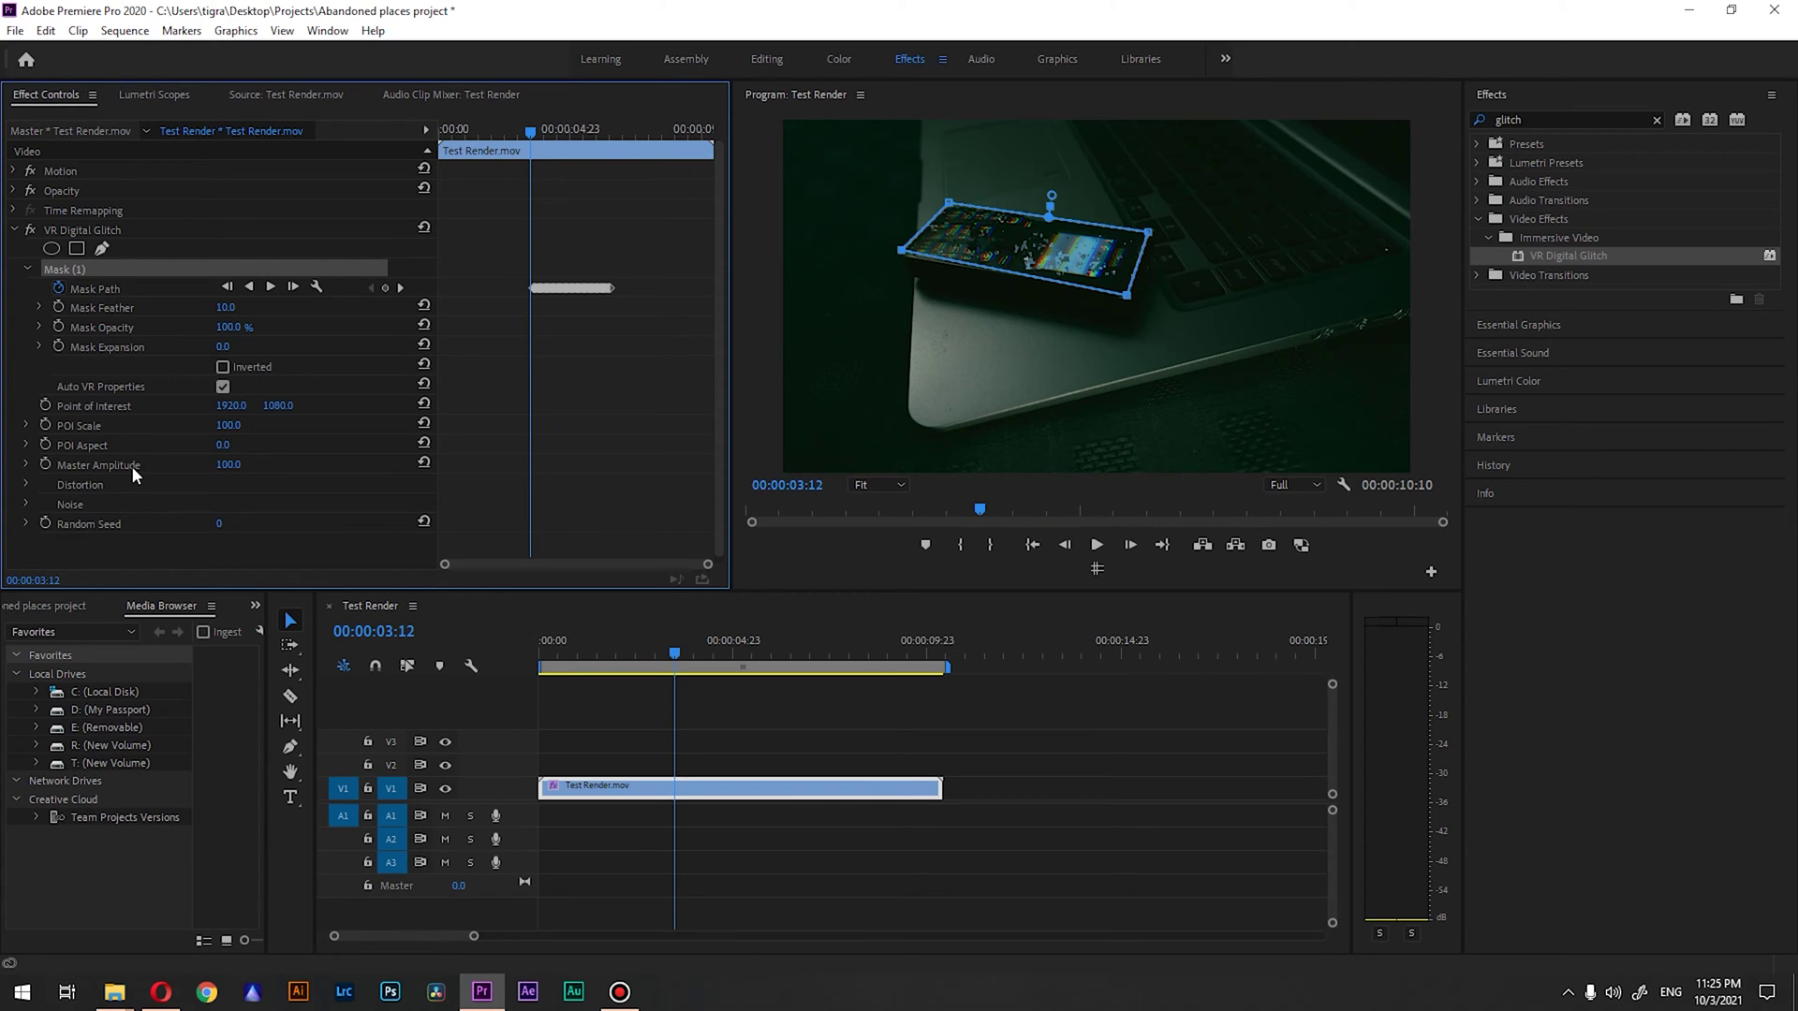
Step: Keyframe Master Amplitude at 0, then at 100 a few frames later
{"action": "left_click", "coordinate": [44, 465]}
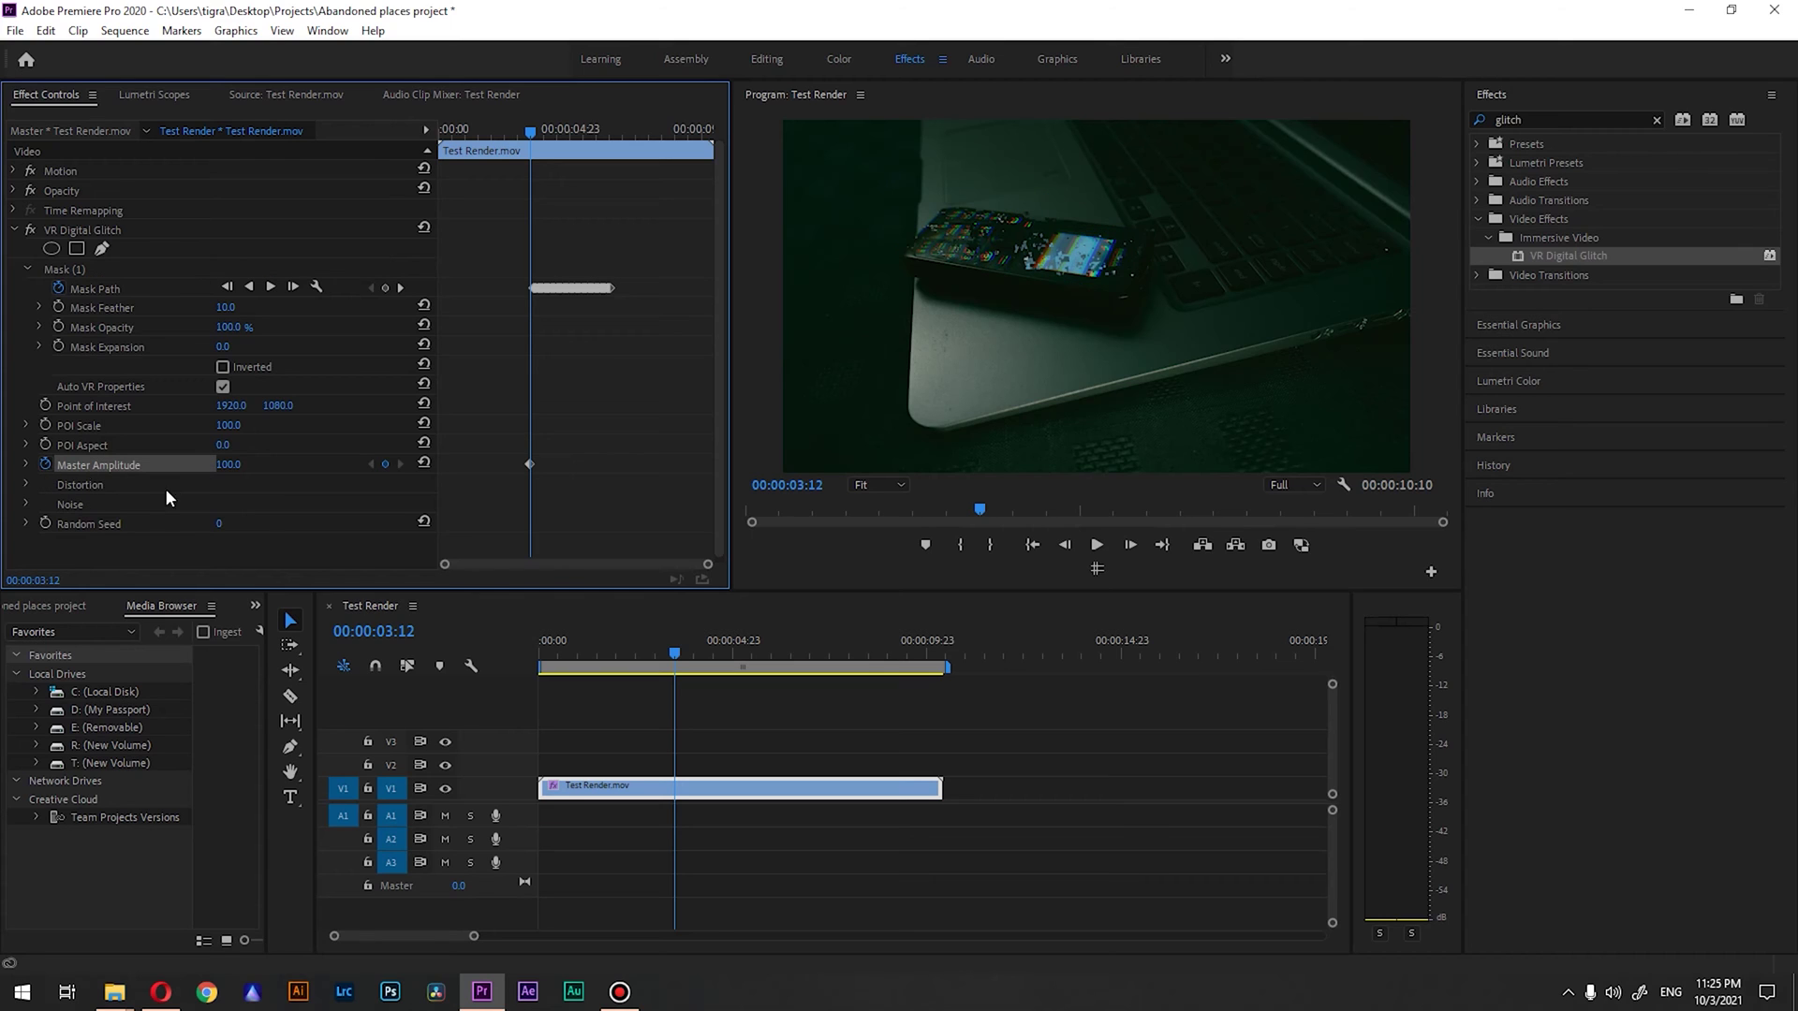
{"action": "left_click", "coordinate": [228, 463]}
{"action": "type", "text": "0"}
{"action": "key", "text": "Return"}
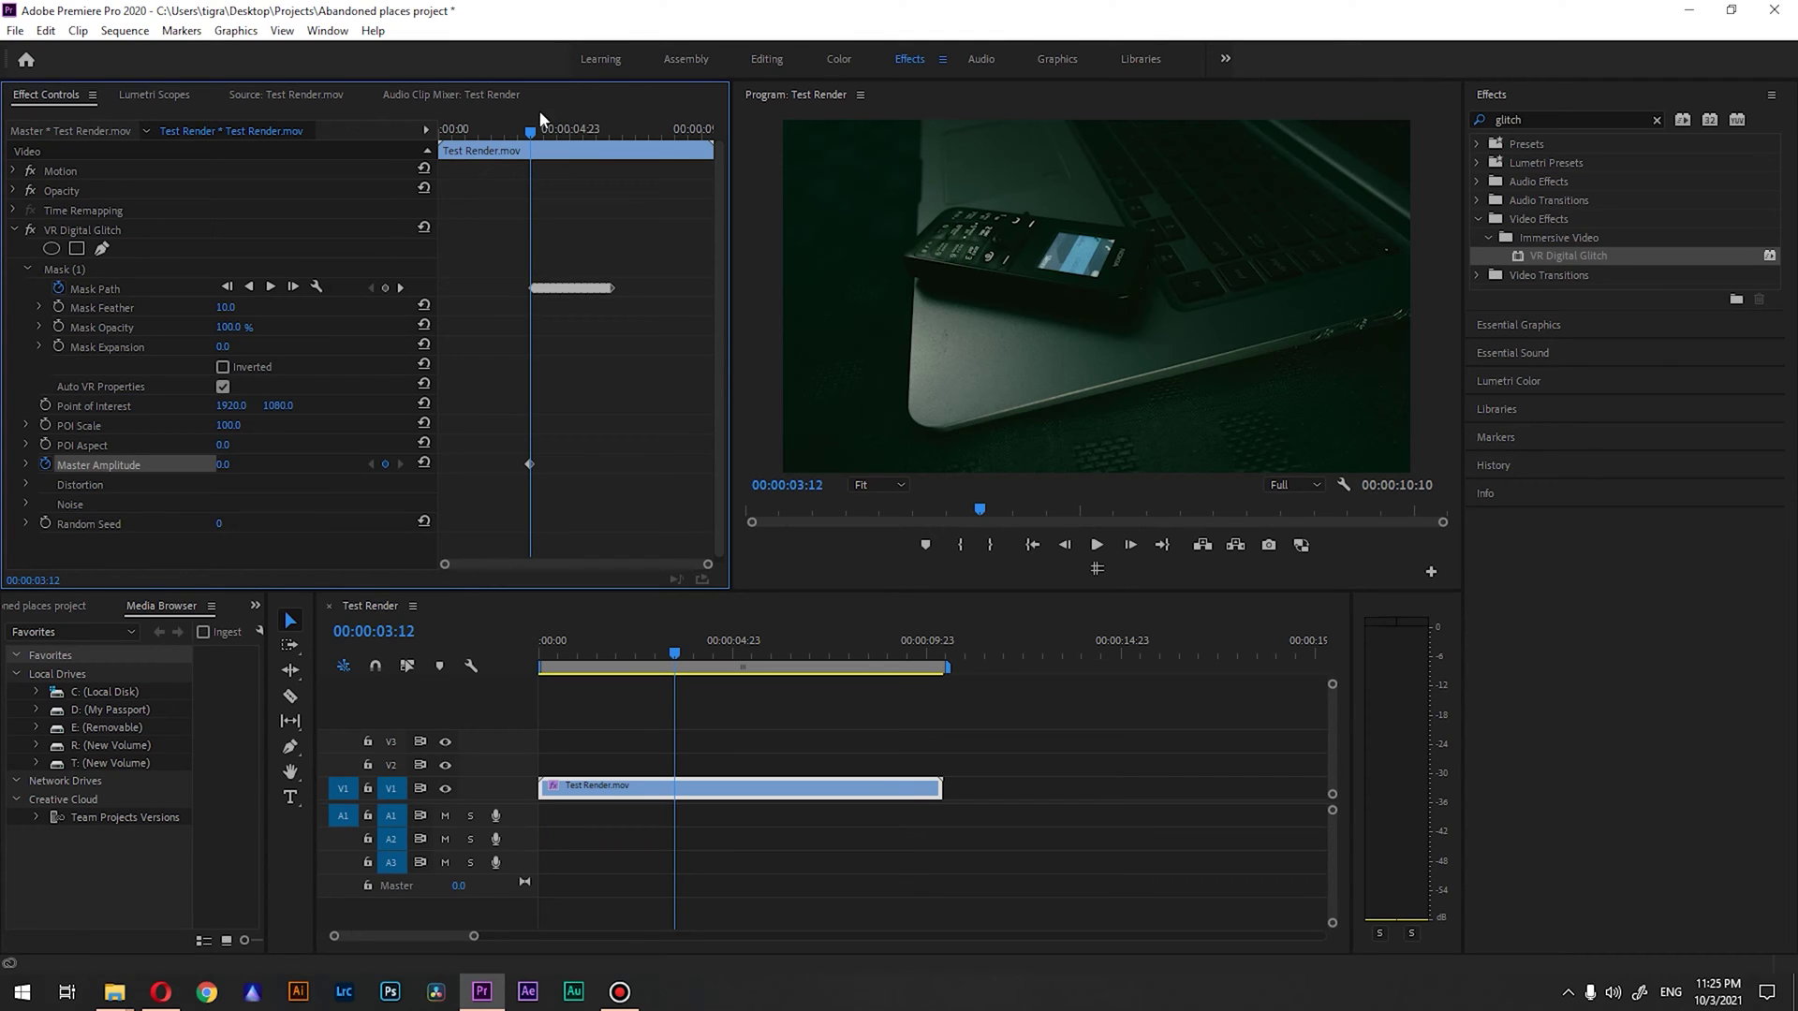
{"action": "left_click_drag", "start_coordinate": [530, 131], "coordinate": [526, 139]}
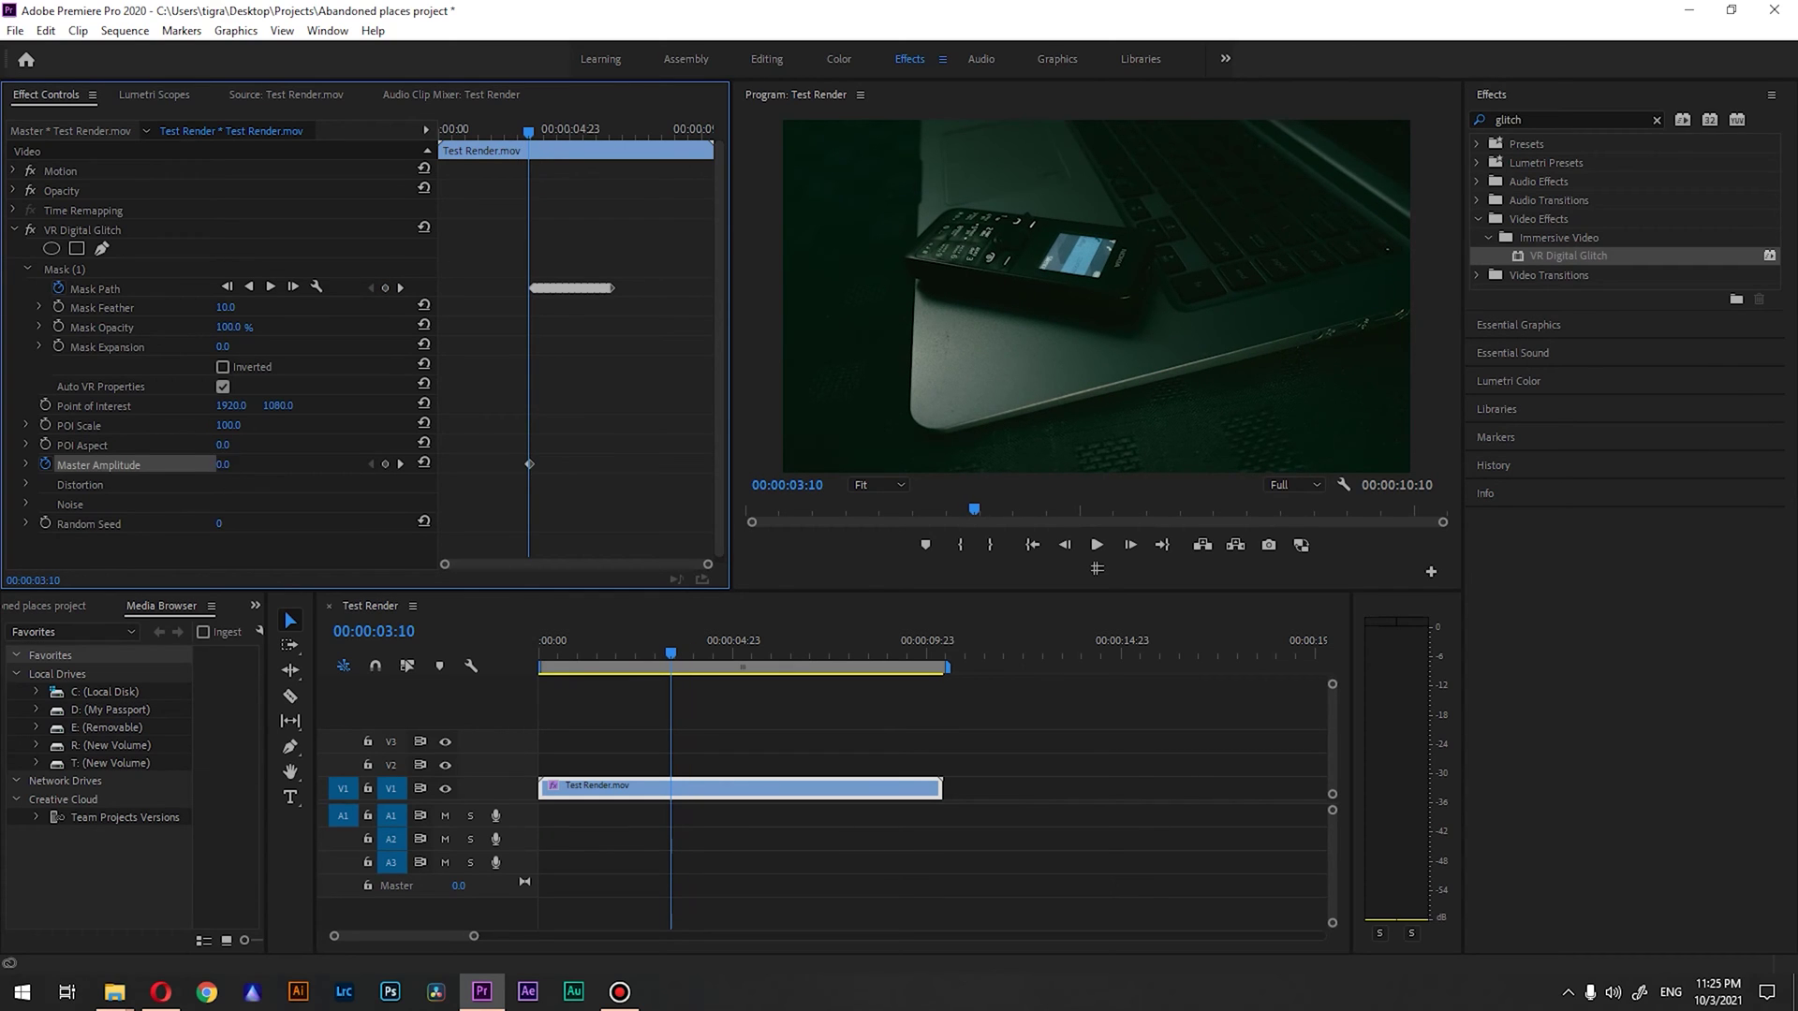
{"action": "left_click_drag", "start_coordinate": [232, 472], "coordinate": [245, 466]}
Step: Expand the glitch's Distortion settings and bring Distortion Rate down to 0
{"action": "scroll", "coordinate": [194, 453], "scroll_direction": "down", "scroll_amount": 1}
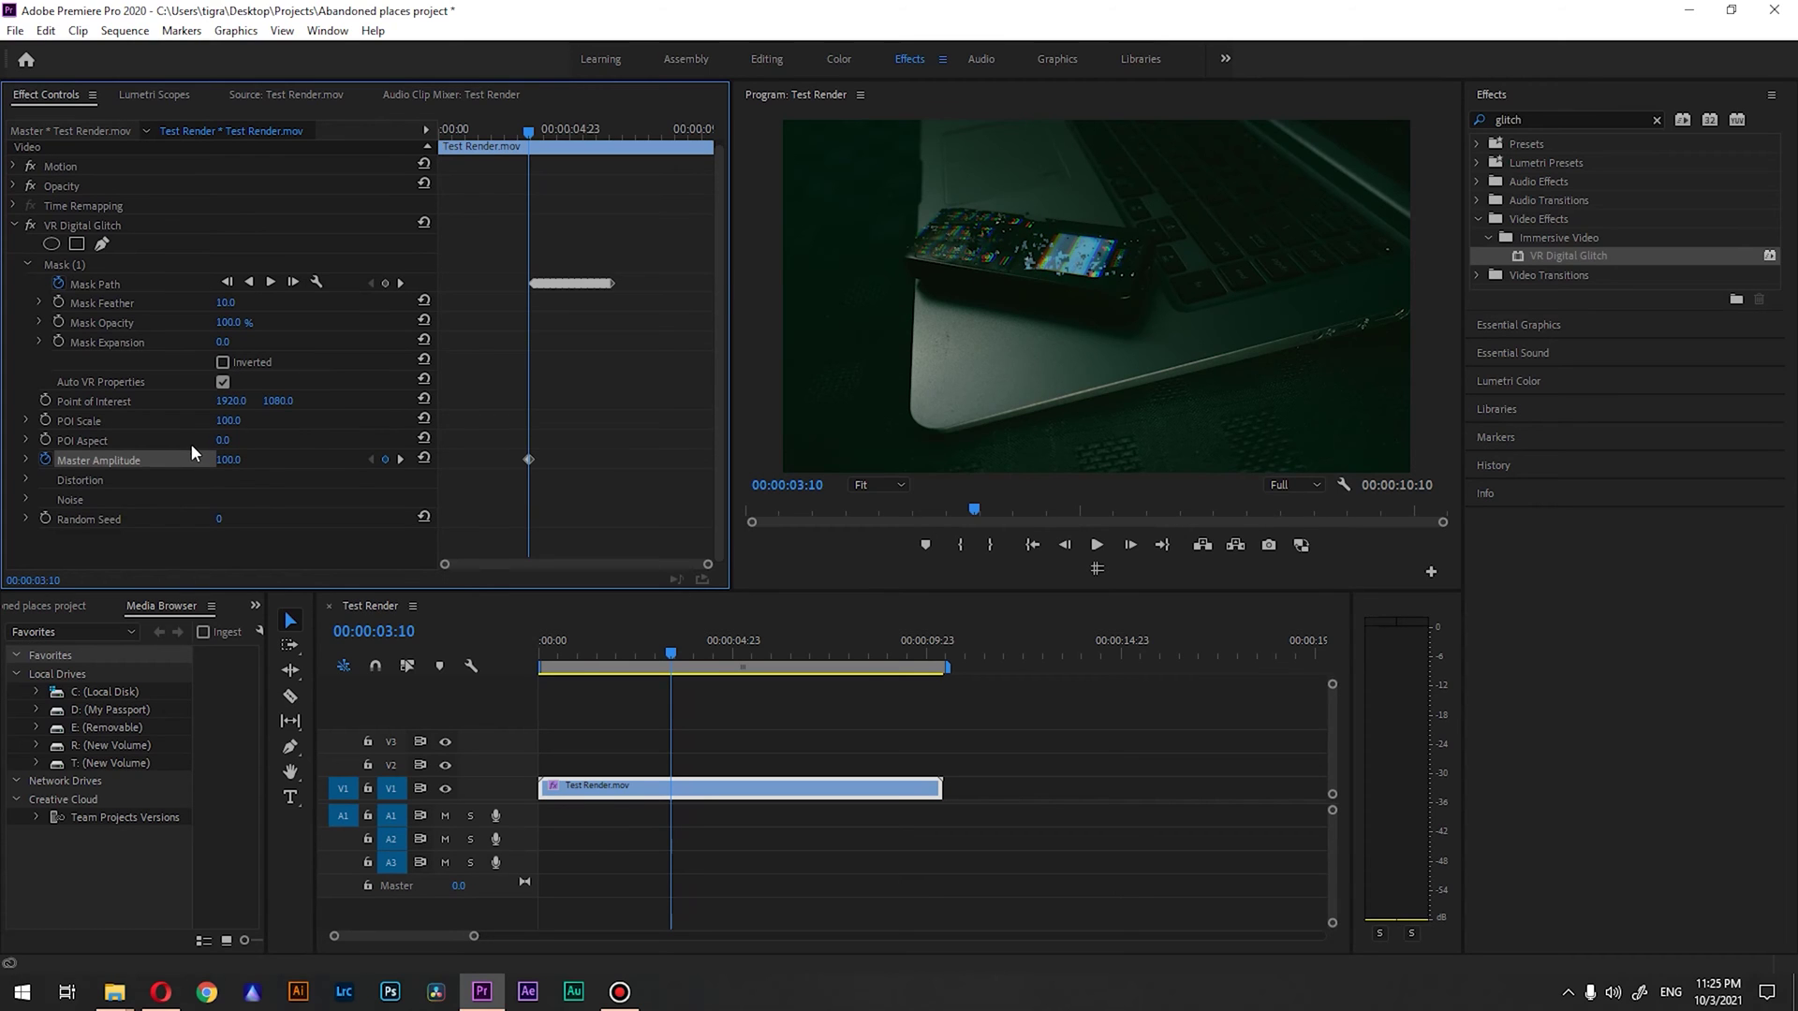
{"action": "left_click", "coordinate": [28, 479]}
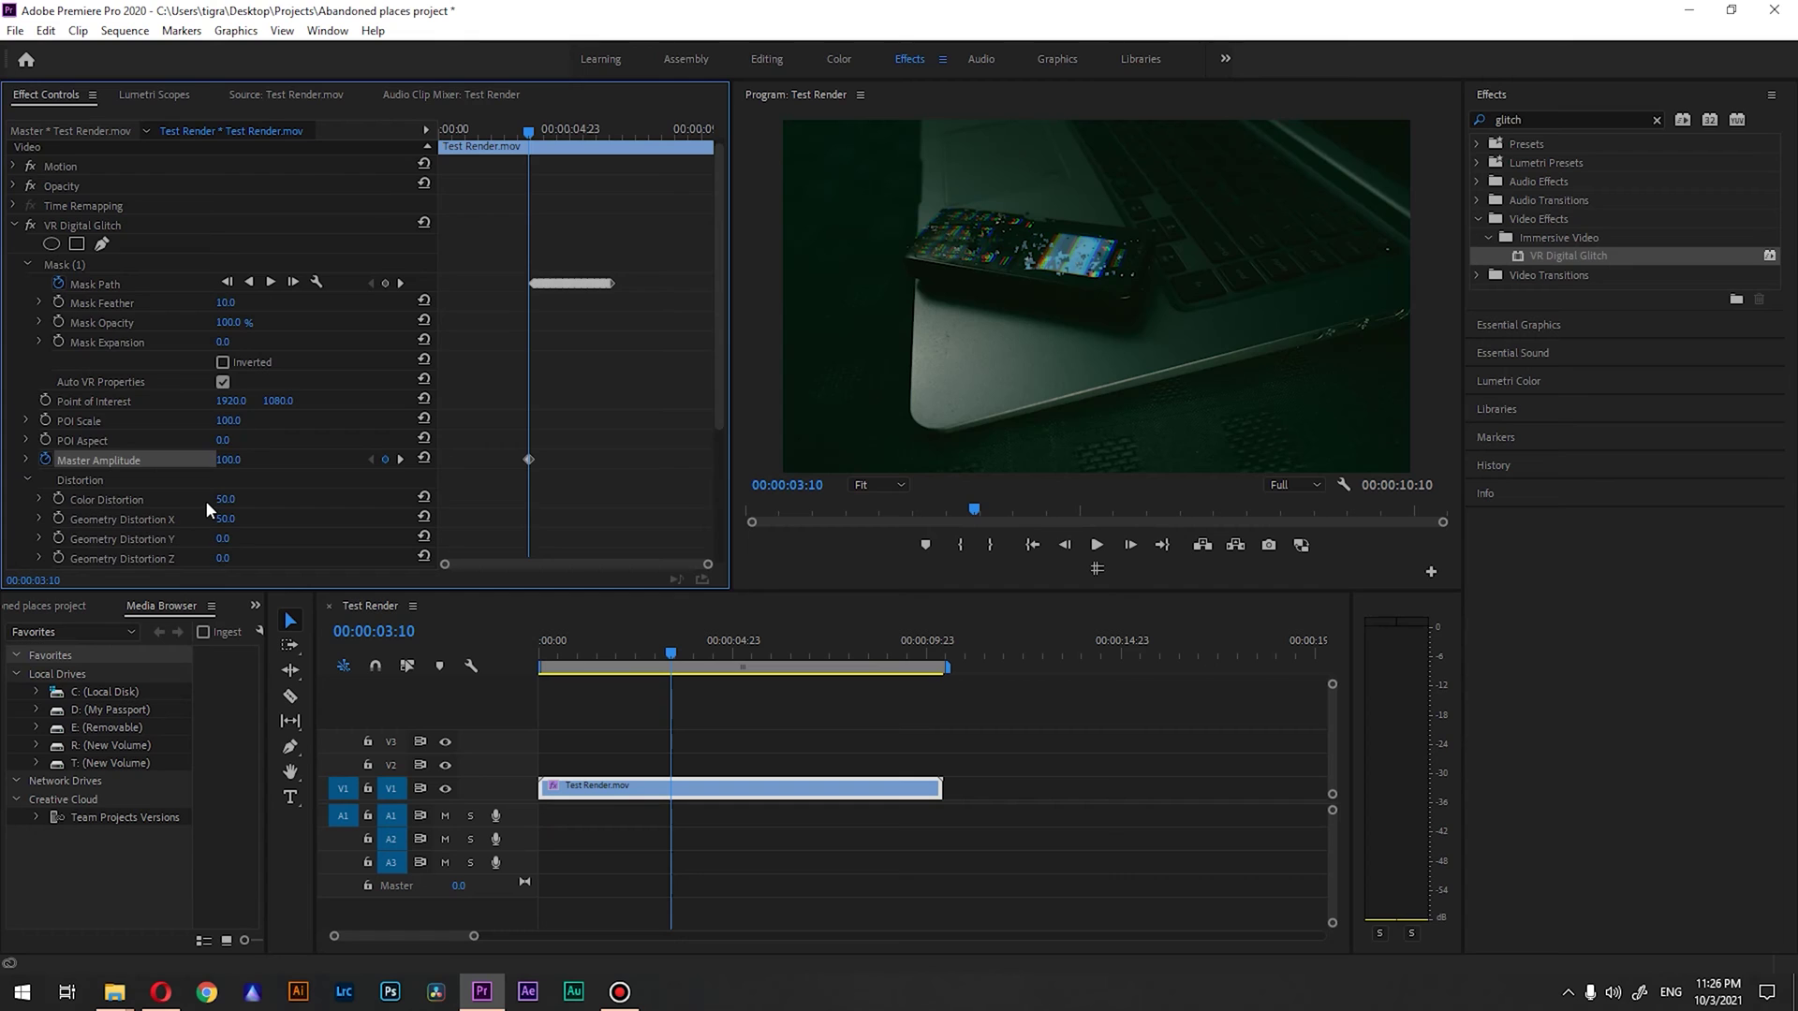
{"action": "scroll", "coordinate": [207, 507], "scroll_direction": "down", "scroll_amount": 2}
{"action": "scroll", "coordinate": [207, 506], "scroll_direction": "down", "scroll_amount": 1}
{"action": "scroll", "coordinate": [207, 507], "scroll_direction": "down", "scroll_amount": 1}
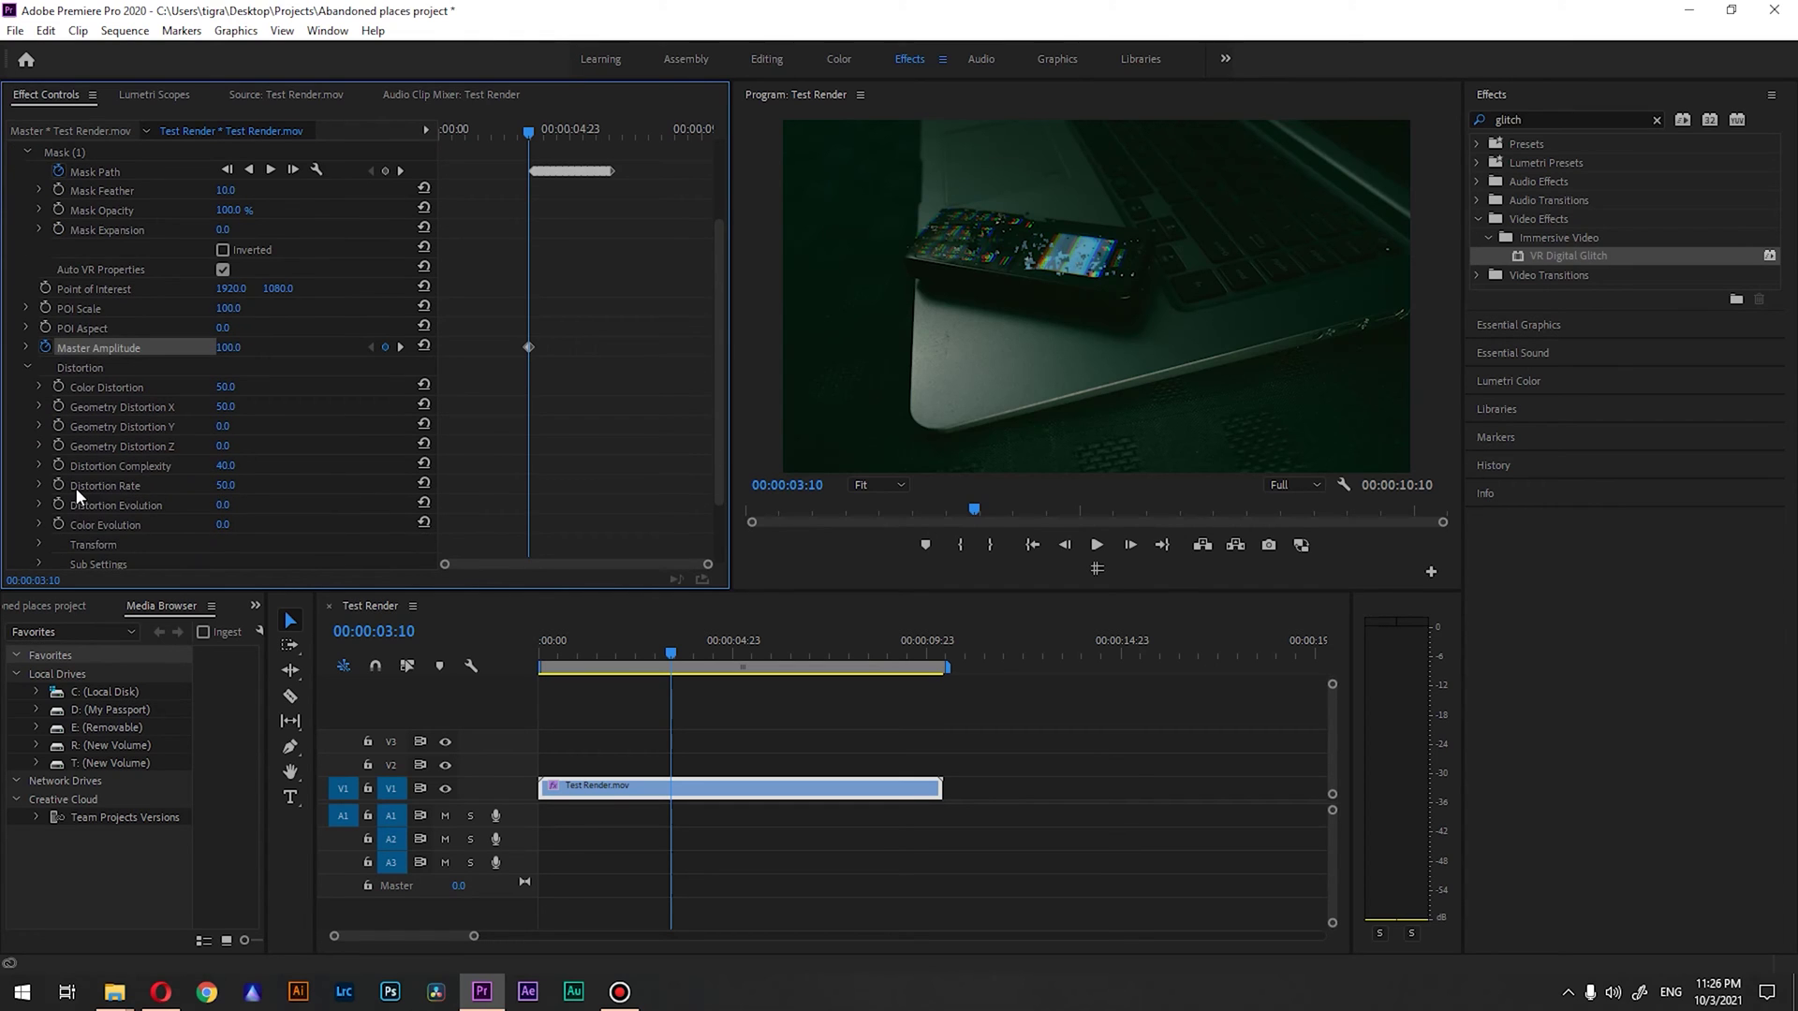
{"action": "left_click_drag", "start_coordinate": [229, 486], "coordinate": [141, 487]}
Step: Check the distortion in a maximized Program monitor, then step back a few frames
{"action": "left_click", "coordinate": [869, 324]}
{"action": "key", "text": "grave"}
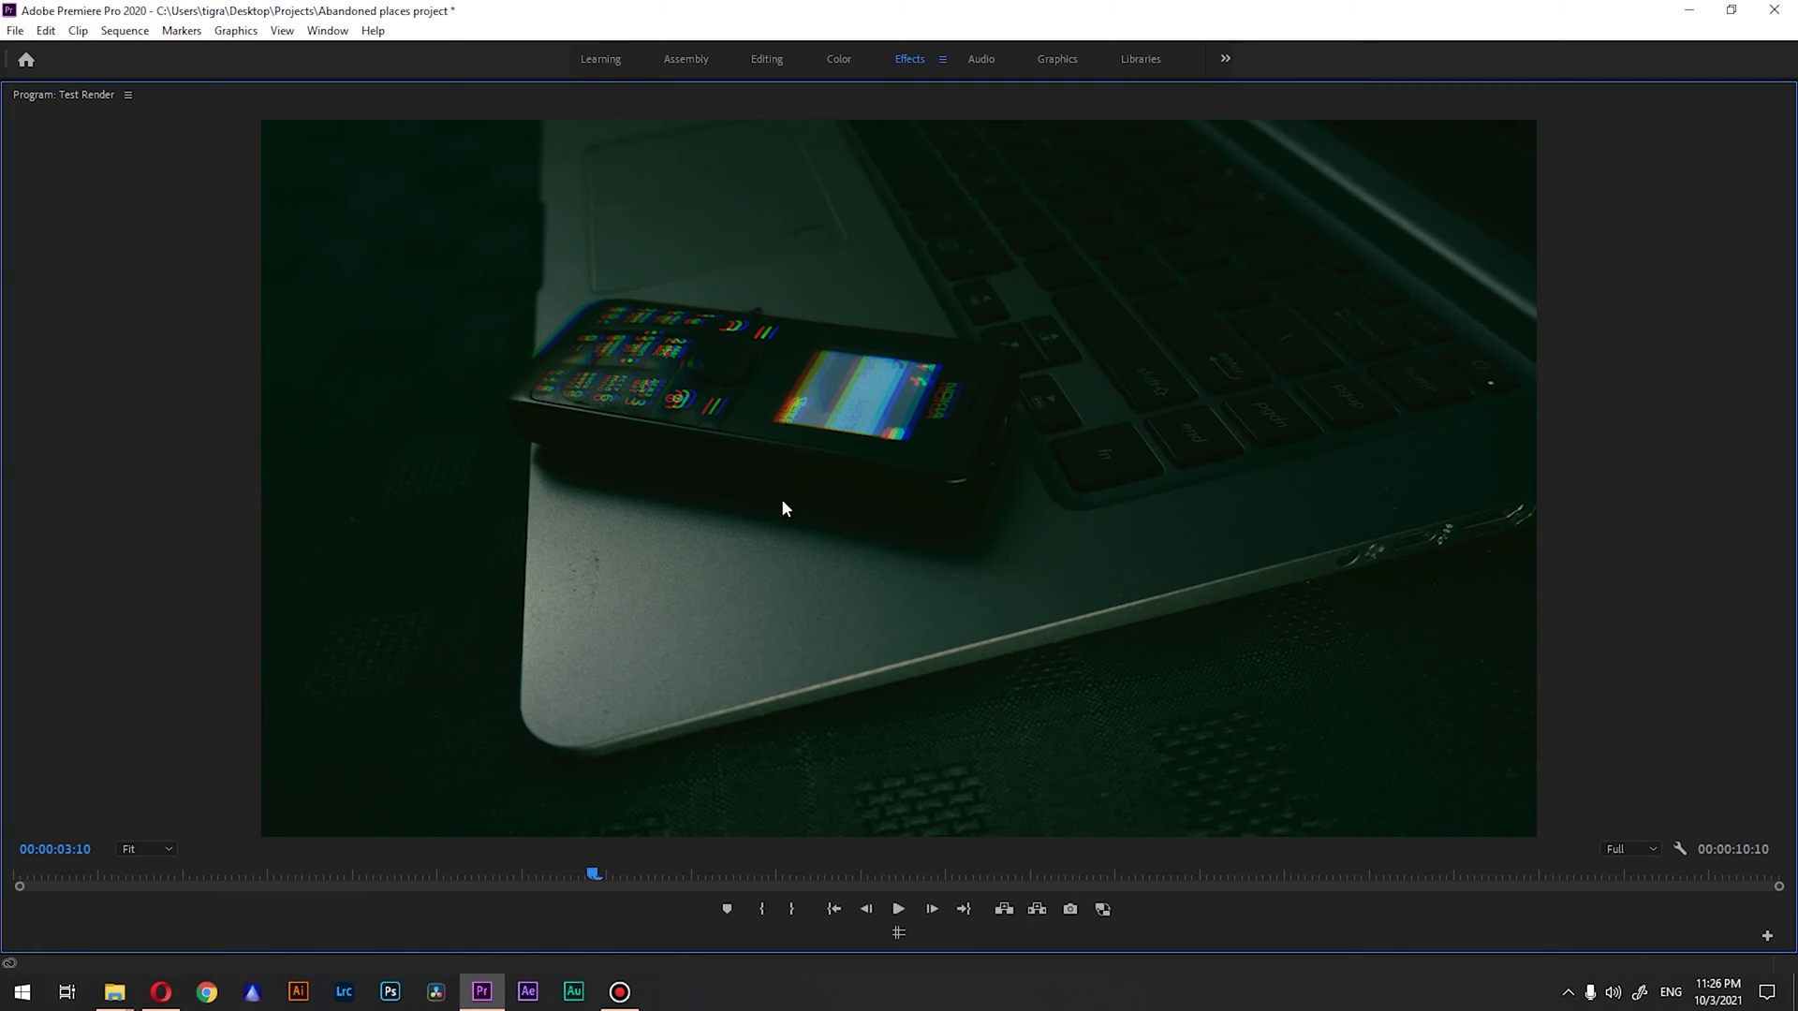
{"action": "key", "text": "grave"}
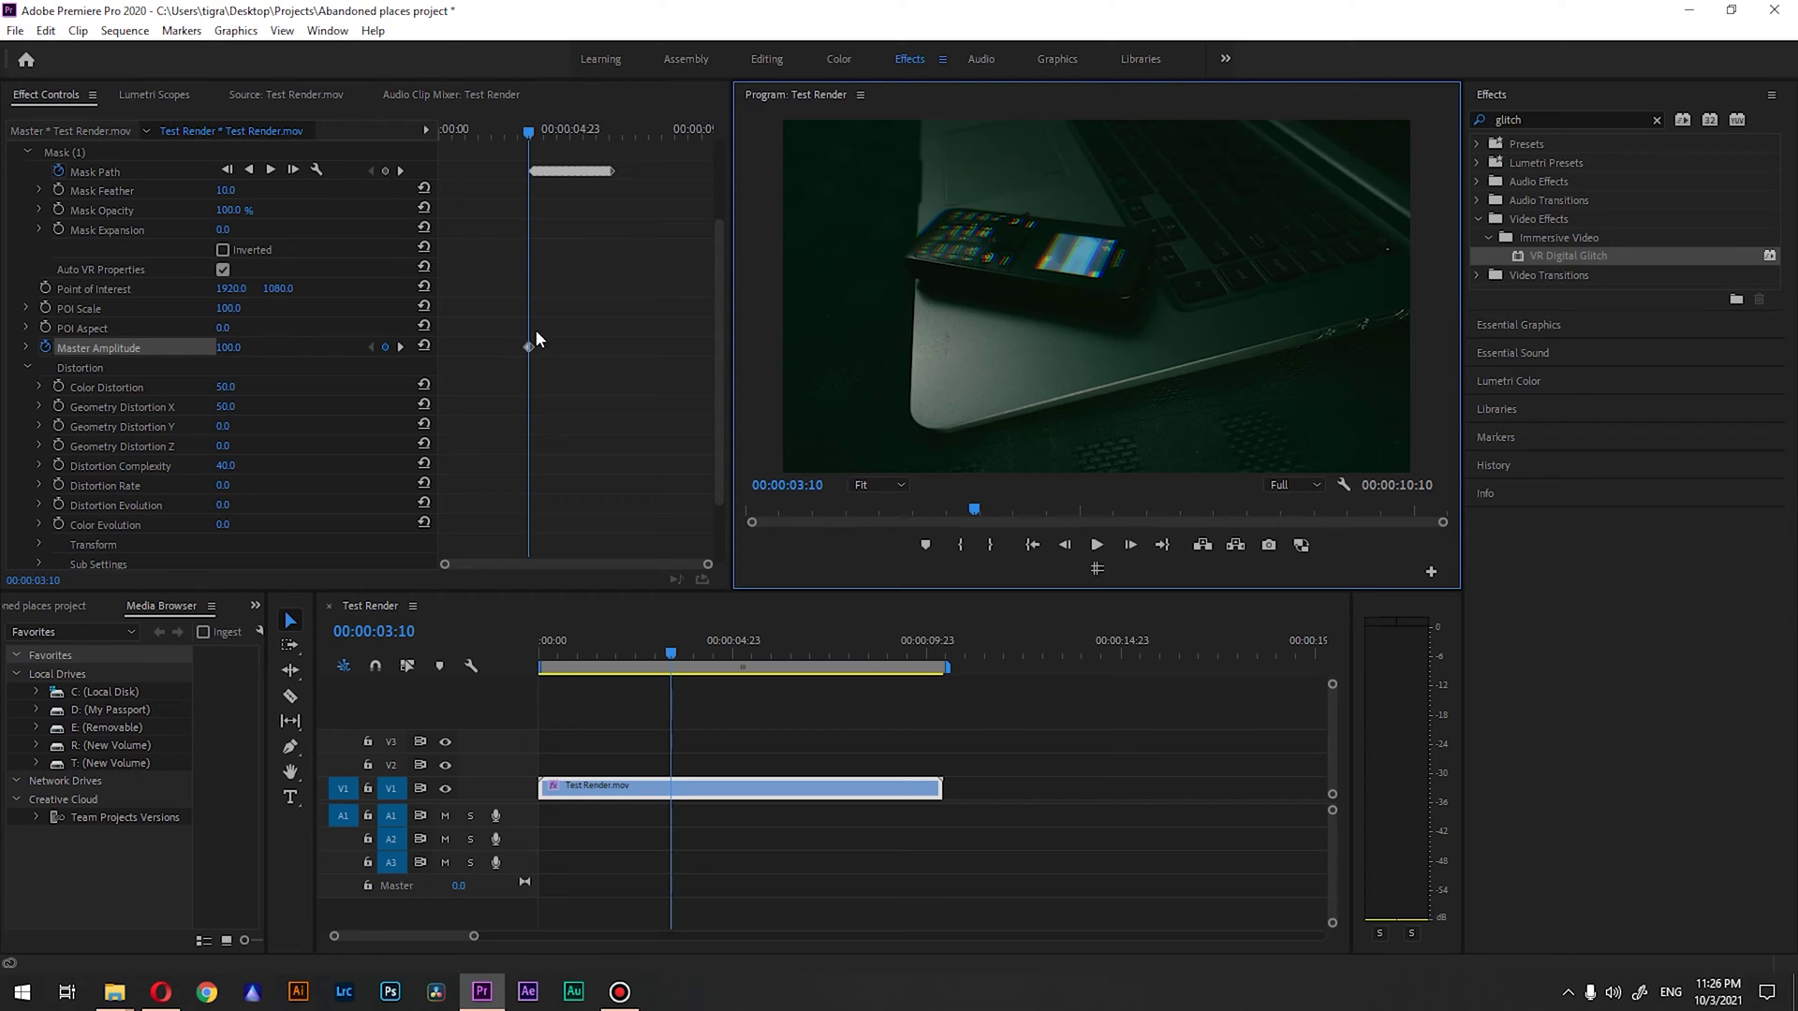
{"action": "left_click", "coordinate": [528, 133]}
{"action": "left_click_drag", "start_coordinate": [528, 131], "coordinate": [526, 131]}
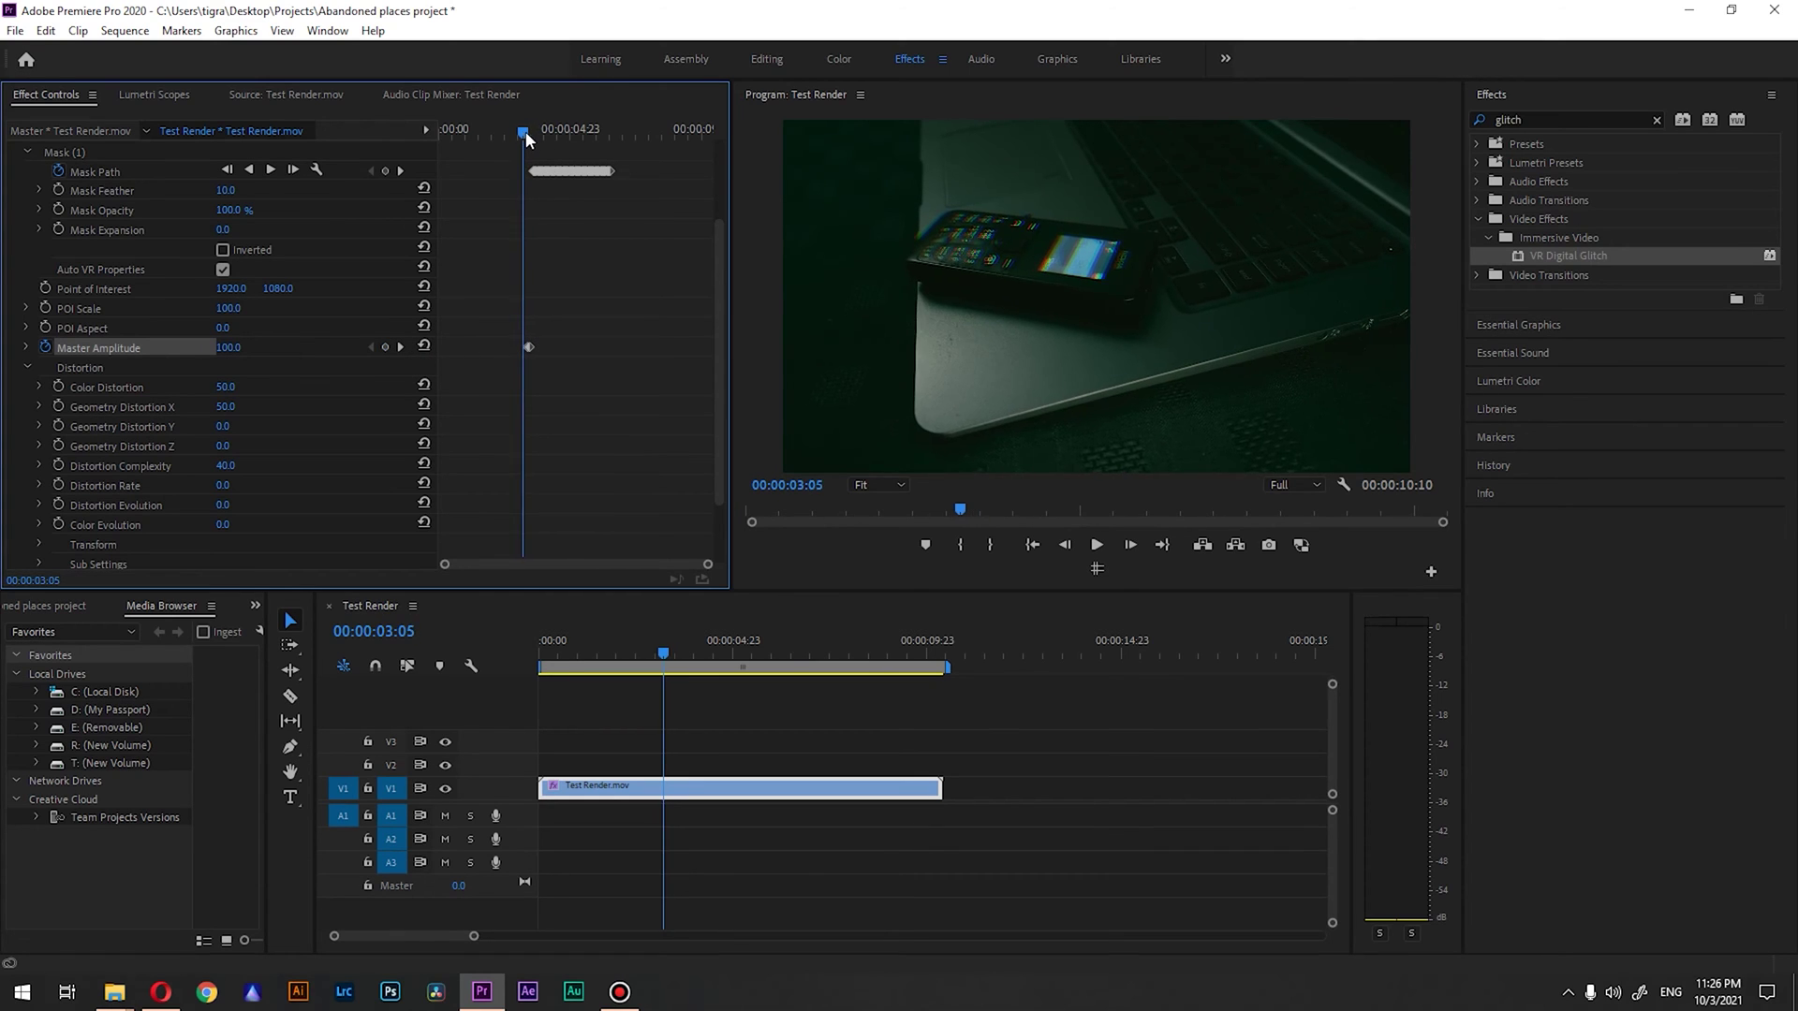
Step: Zoom into the keyframes and delete the extra Master Amplitude keyframe
{"action": "scroll", "coordinate": [530, 357], "scroll_direction": "up", "scroll_amount": 2}
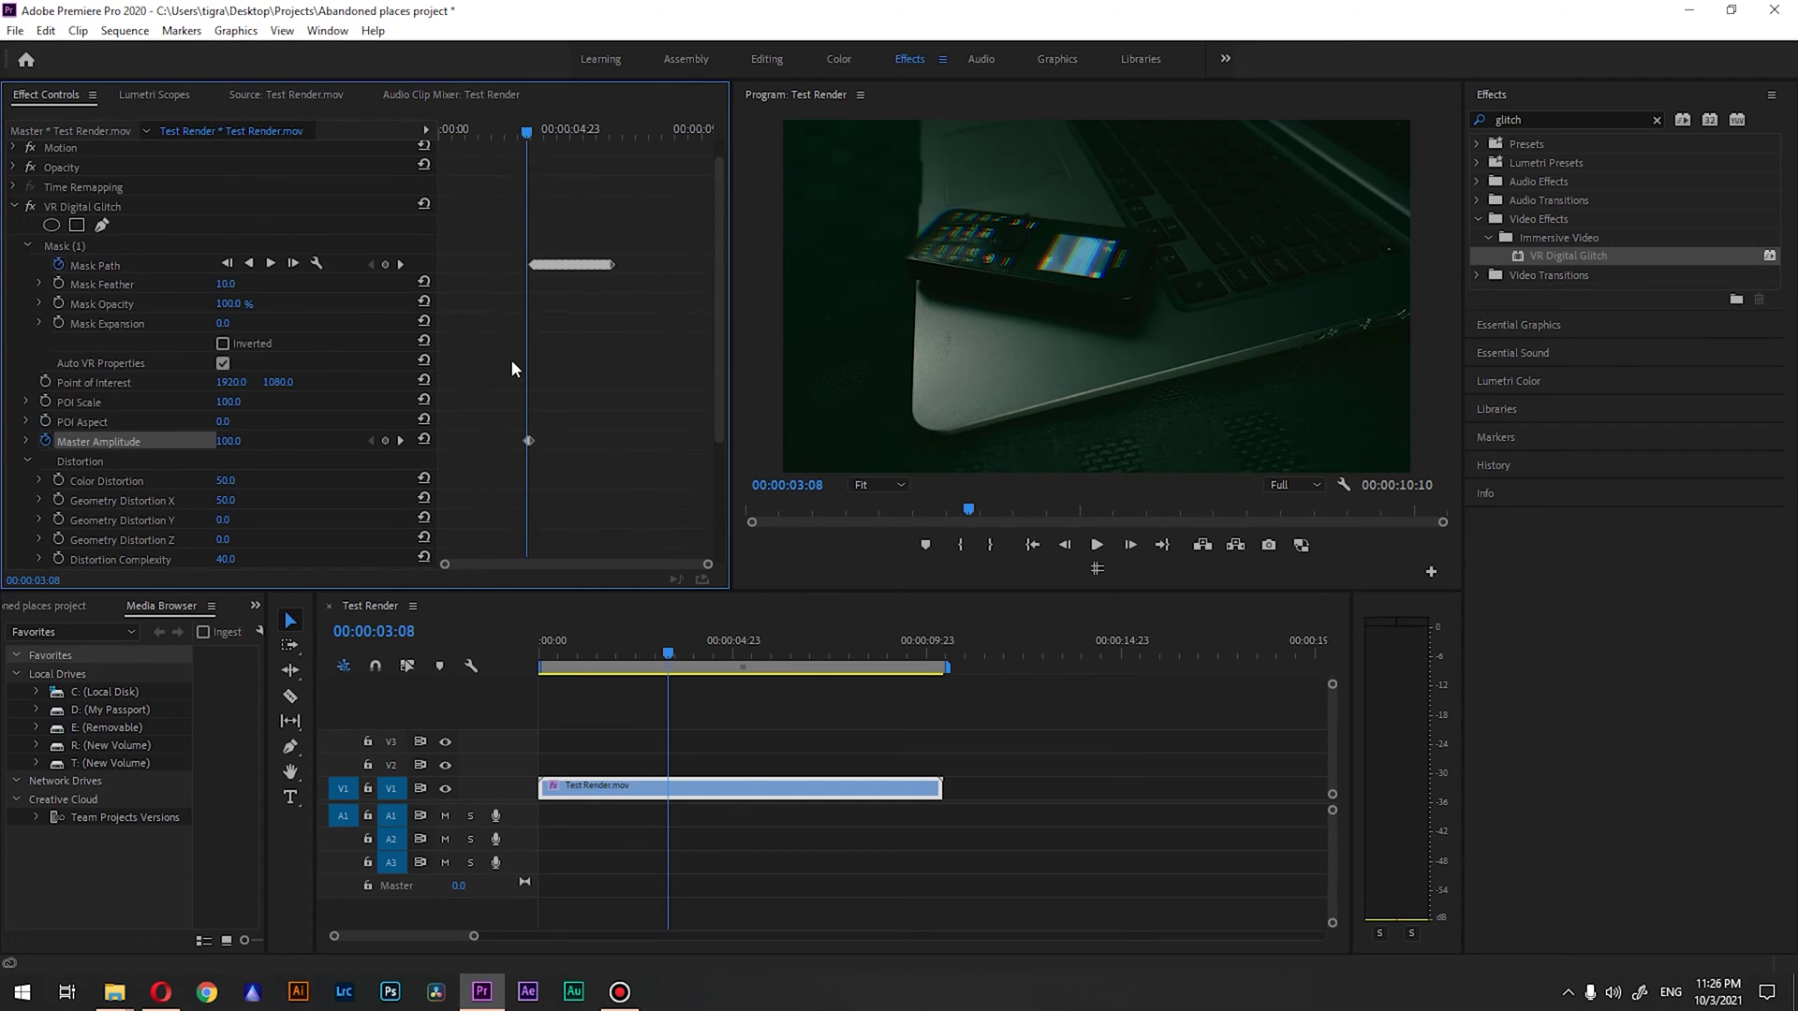
{"action": "scroll", "coordinate": [543, 421], "scroll_direction": "down", "scroll_amount": 3}
{"action": "left_click_drag", "start_coordinate": [709, 563], "coordinate": [594, 549]}
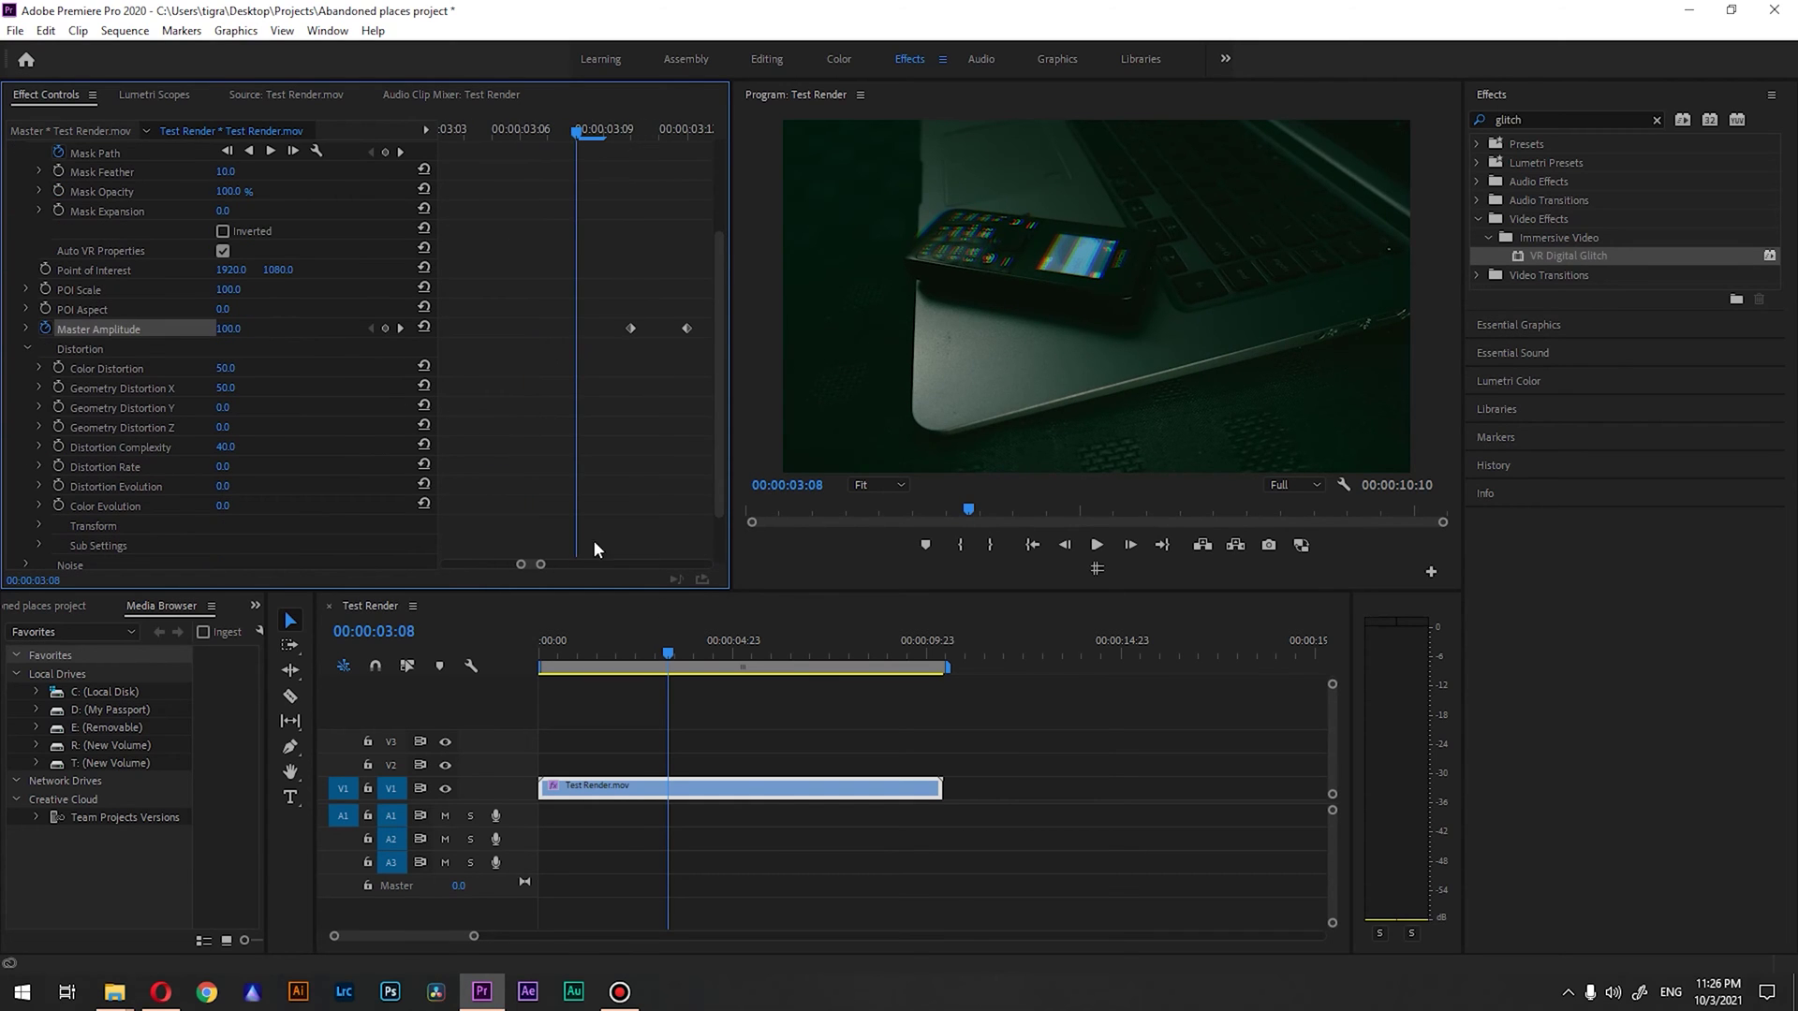
{"action": "key", "text": "Delete"}
{"action": "left_click_drag", "start_coordinate": [540, 563], "coordinate": [613, 564]}
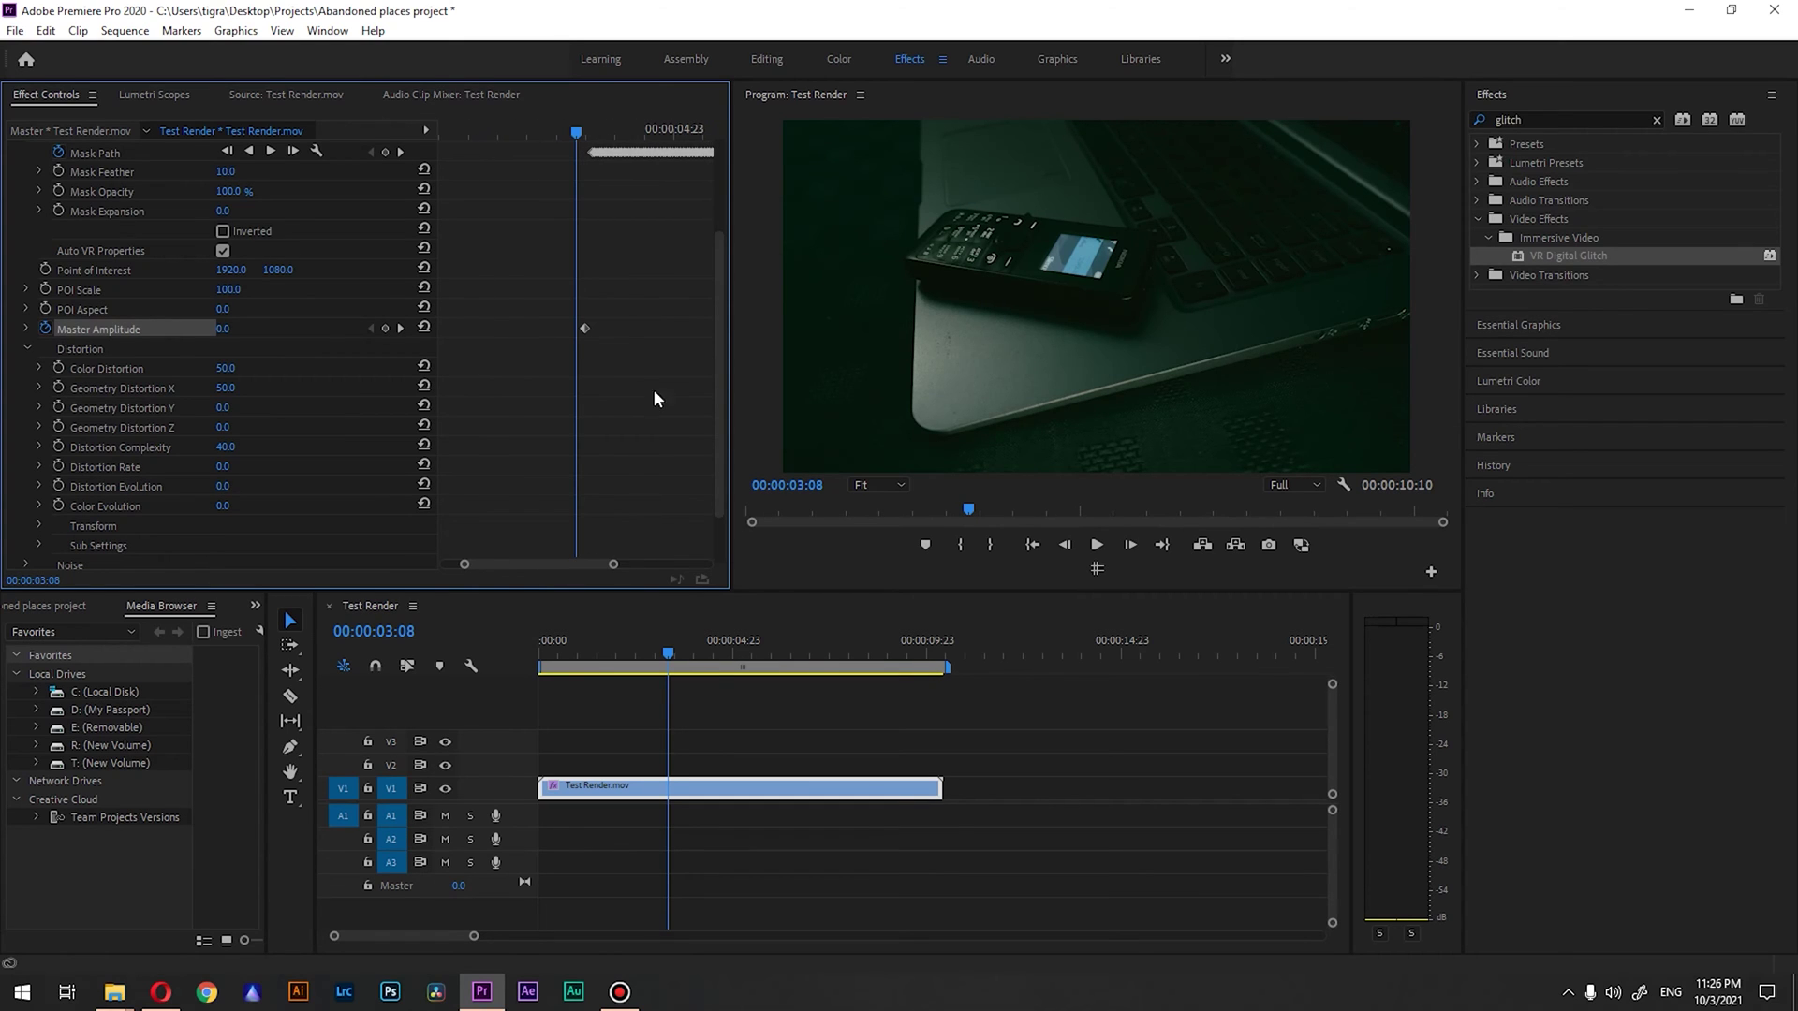
Step: At 00:00:03:15, set a Master Amplitude keyframe of 100
{"action": "left_click_drag", "start_coordinate": [574, 119], "coordinate": [586, 196]}
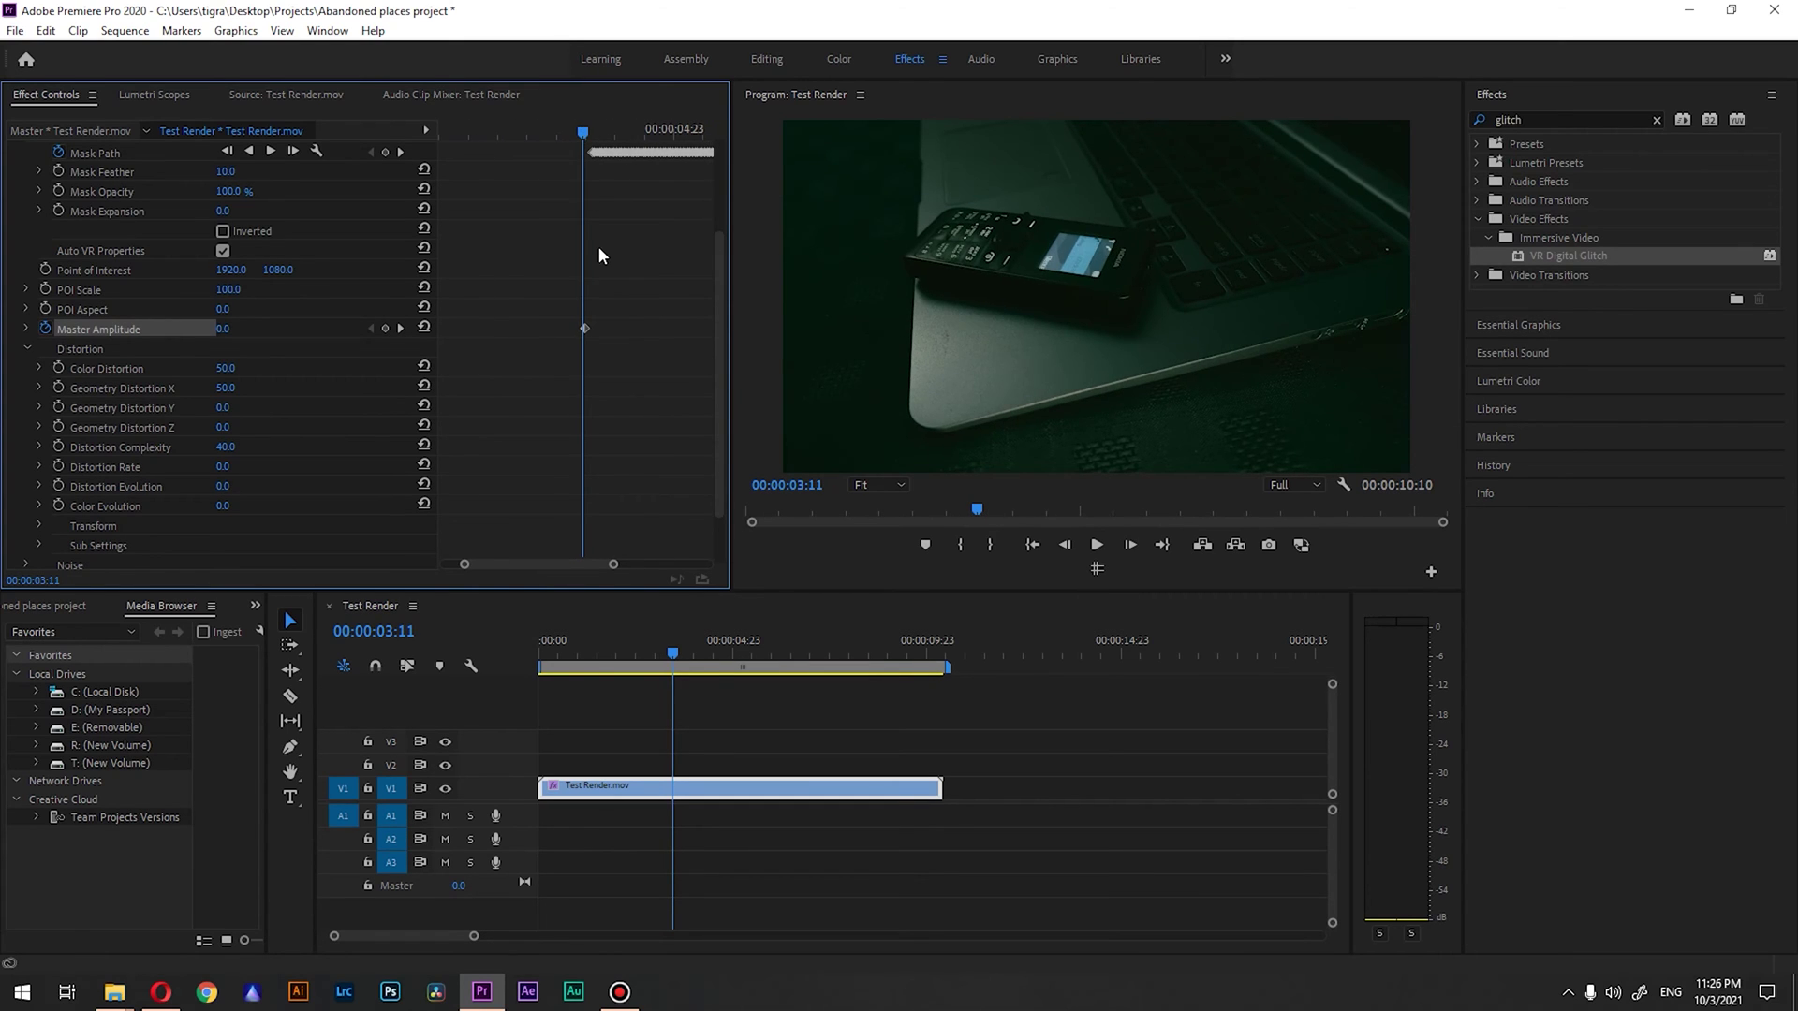
{"action": "key", "text": "Right"}
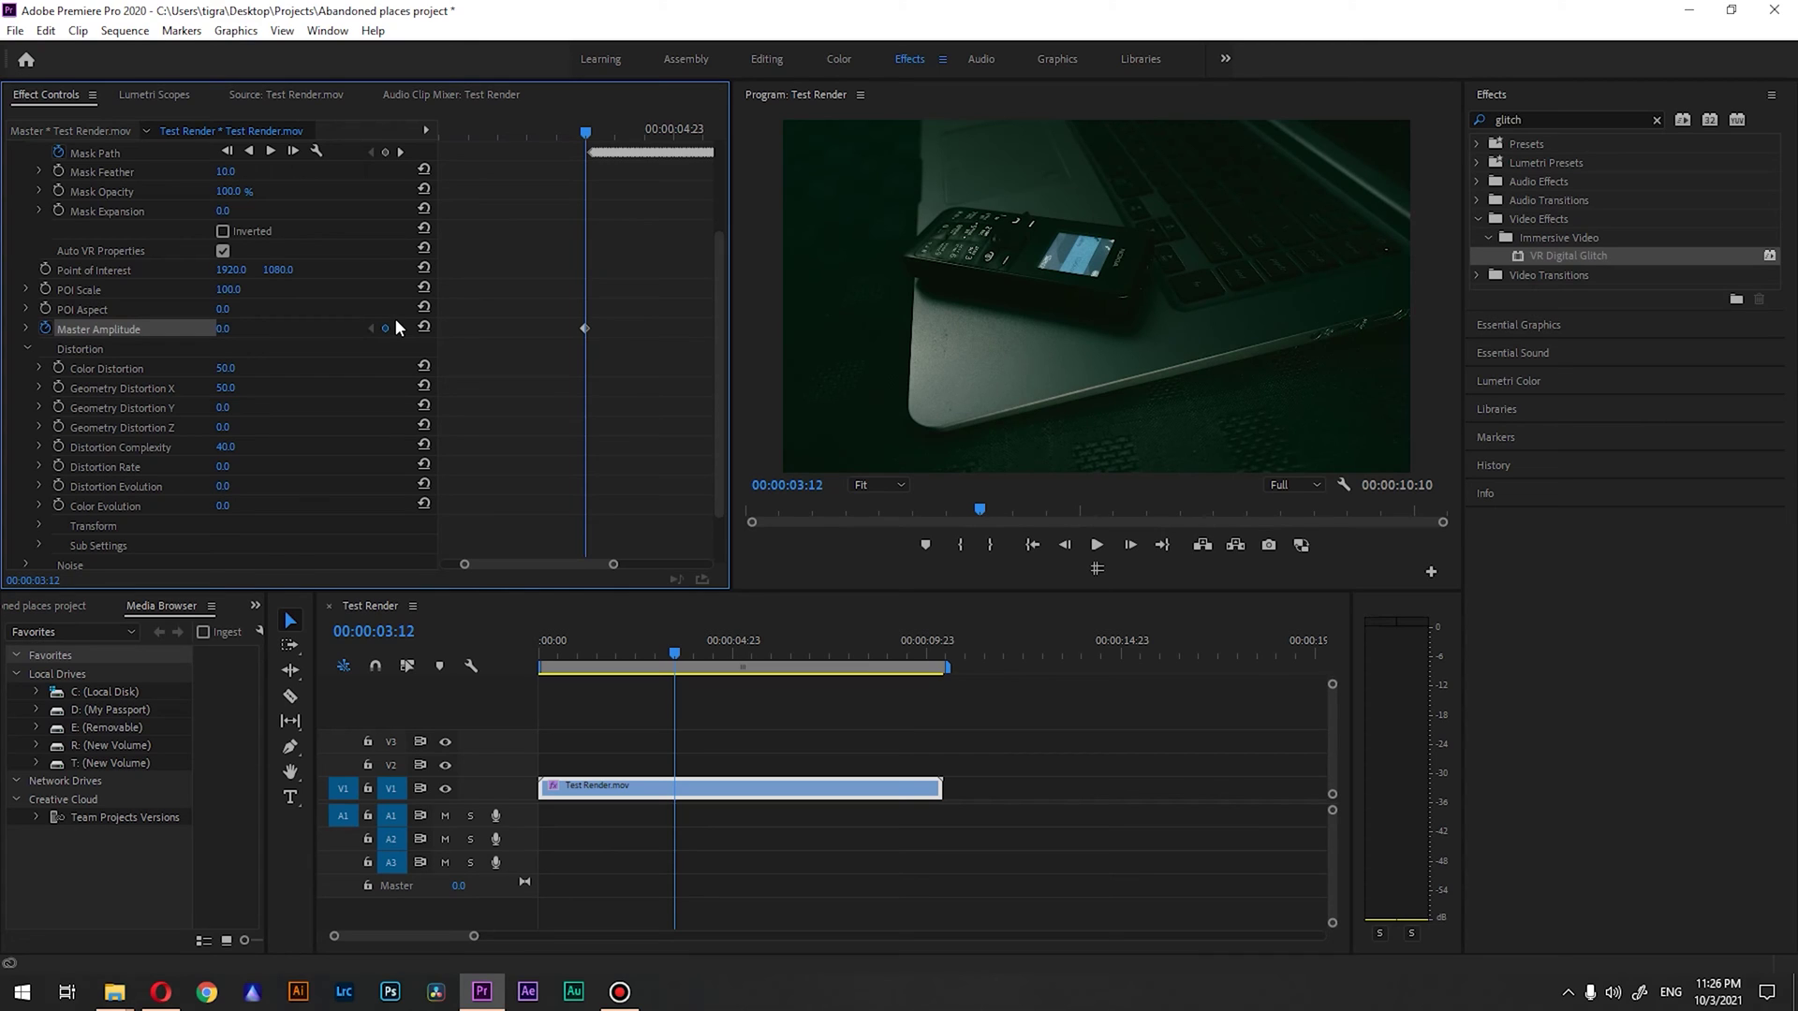
{"action": "key", "text": "Right"}
{"action": "key", "text": "Right"}
{"action": "key", "text": "Right"}
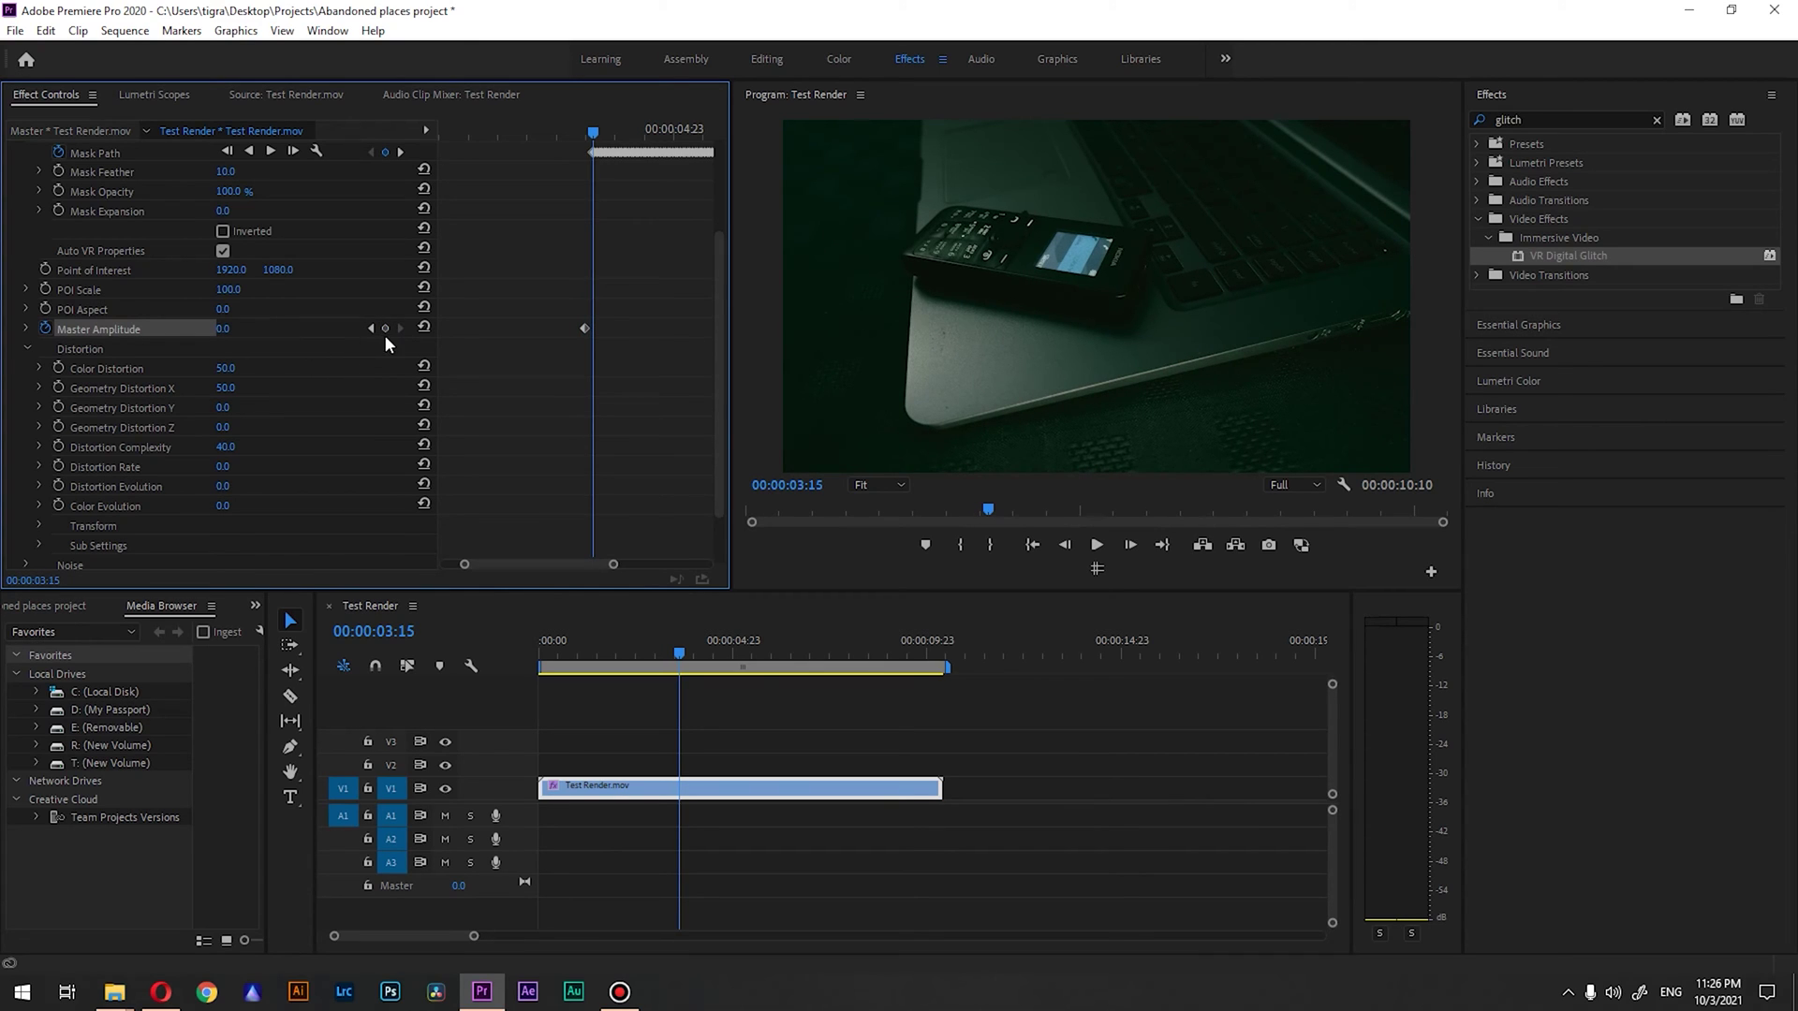
{"action": "left_click", "coordinate": [385, 330]}
{"action": "left_click", "coordinate": [226, 328]}
{"action": "type", "text": "100"}
{"action": "key", "text": "Return"}
Step: Add Master Amplitude keyframes 0, 100, 0 from 03:17 to 03:23, then return to 03:06
{"action": "key", "text": "Right"}
{"action": "key", "text": "Right"}
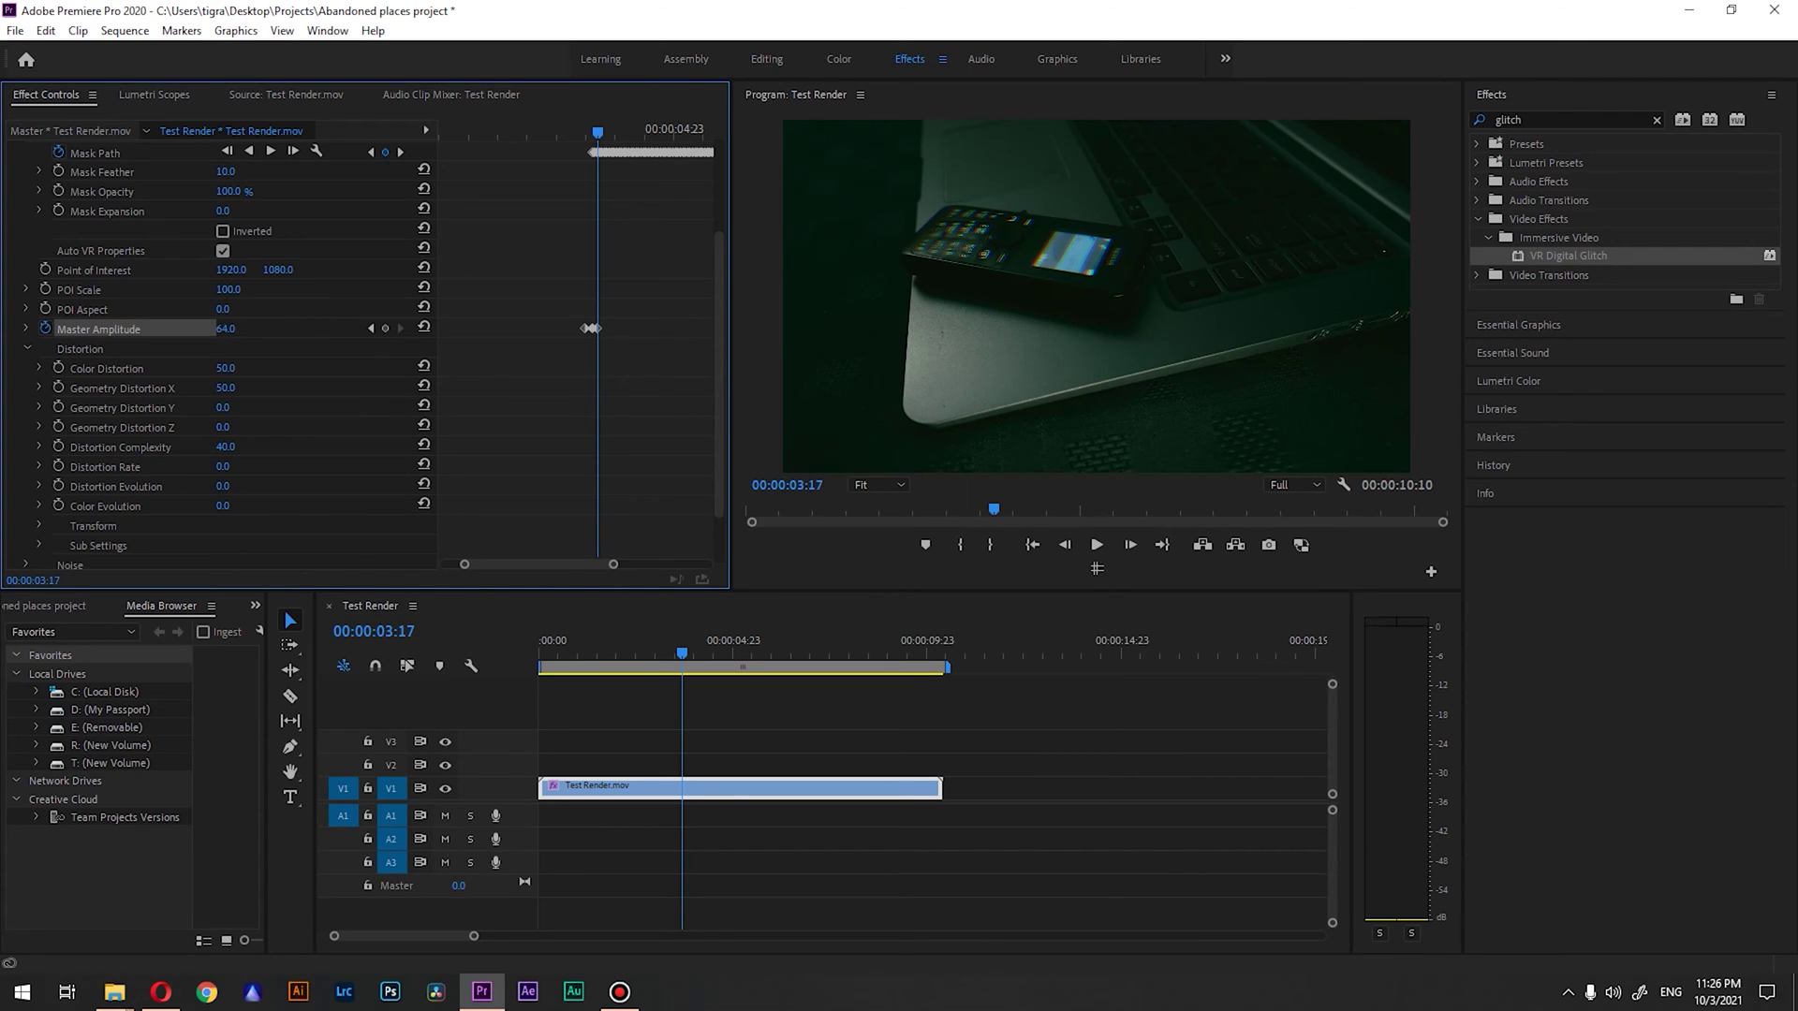
{"action": "left_click_drag", "start_coordinate": [226, 329], "coordinate": [140, 328]}
{"action": "key", "text": "Right"}
{"action": "key", "text": "Right"}
{"action": "key", "text": "Right"}
{"action": "left_click_drag", "start_coordinate": [222, 334], "coordinate": [238, 334]}
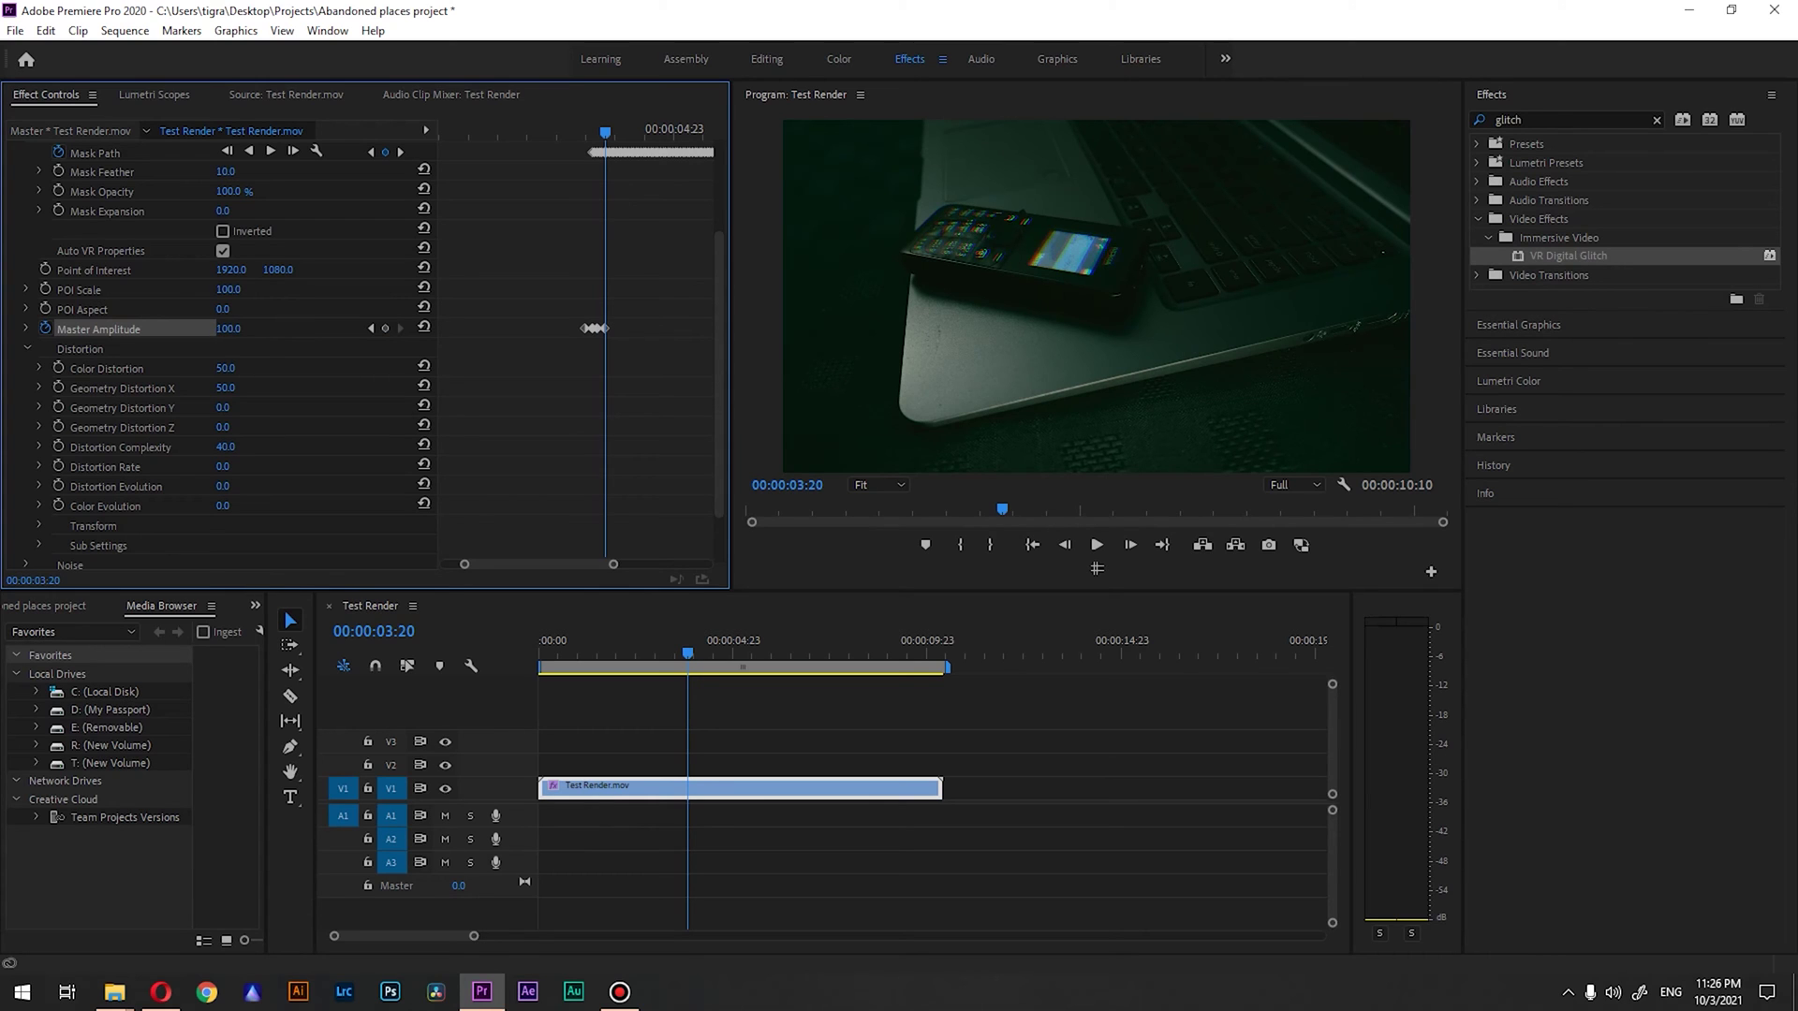
{"action": "key", "text": "Right"}
{"action": "key", "text": "Right"}
{"action": "key", "text": "Right"}
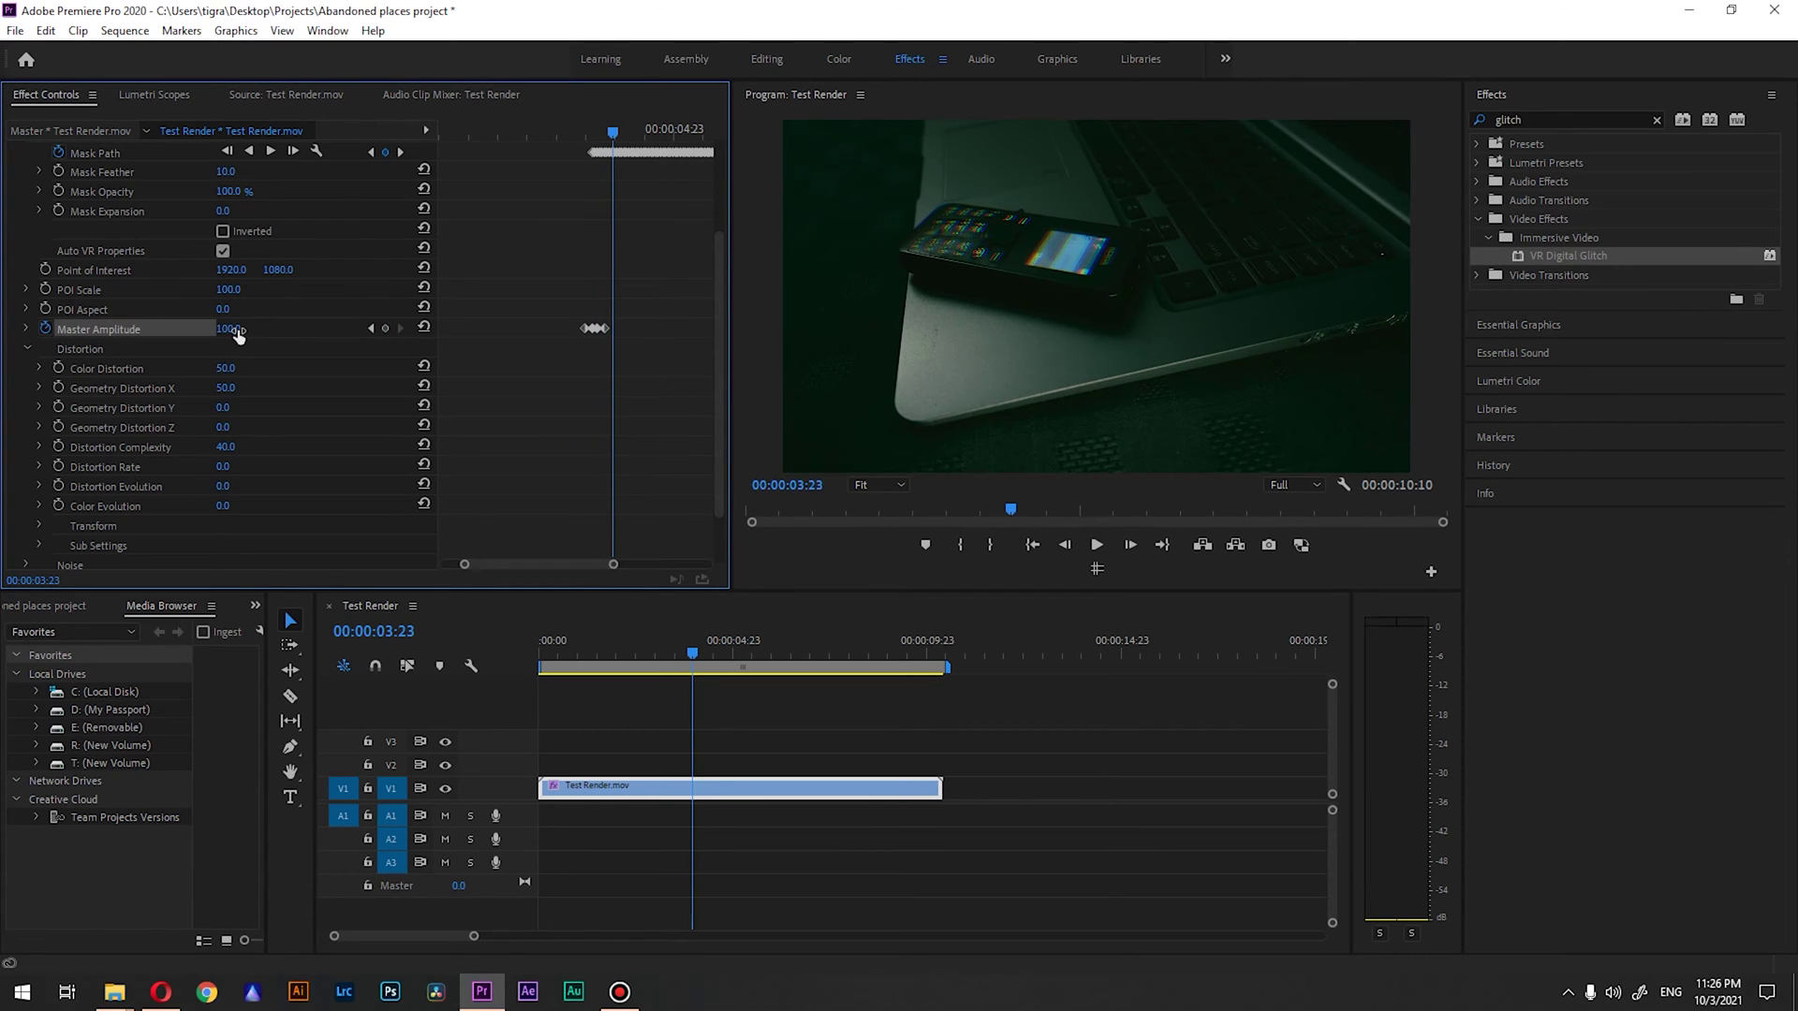
{"action": "left_click_drag", "start_coordinate": [238, 333], "coordinate": [149, 333]}
{"action": "left_click_drag", "start_coordinate": [607, 131], "coordinate": [570, 131]}
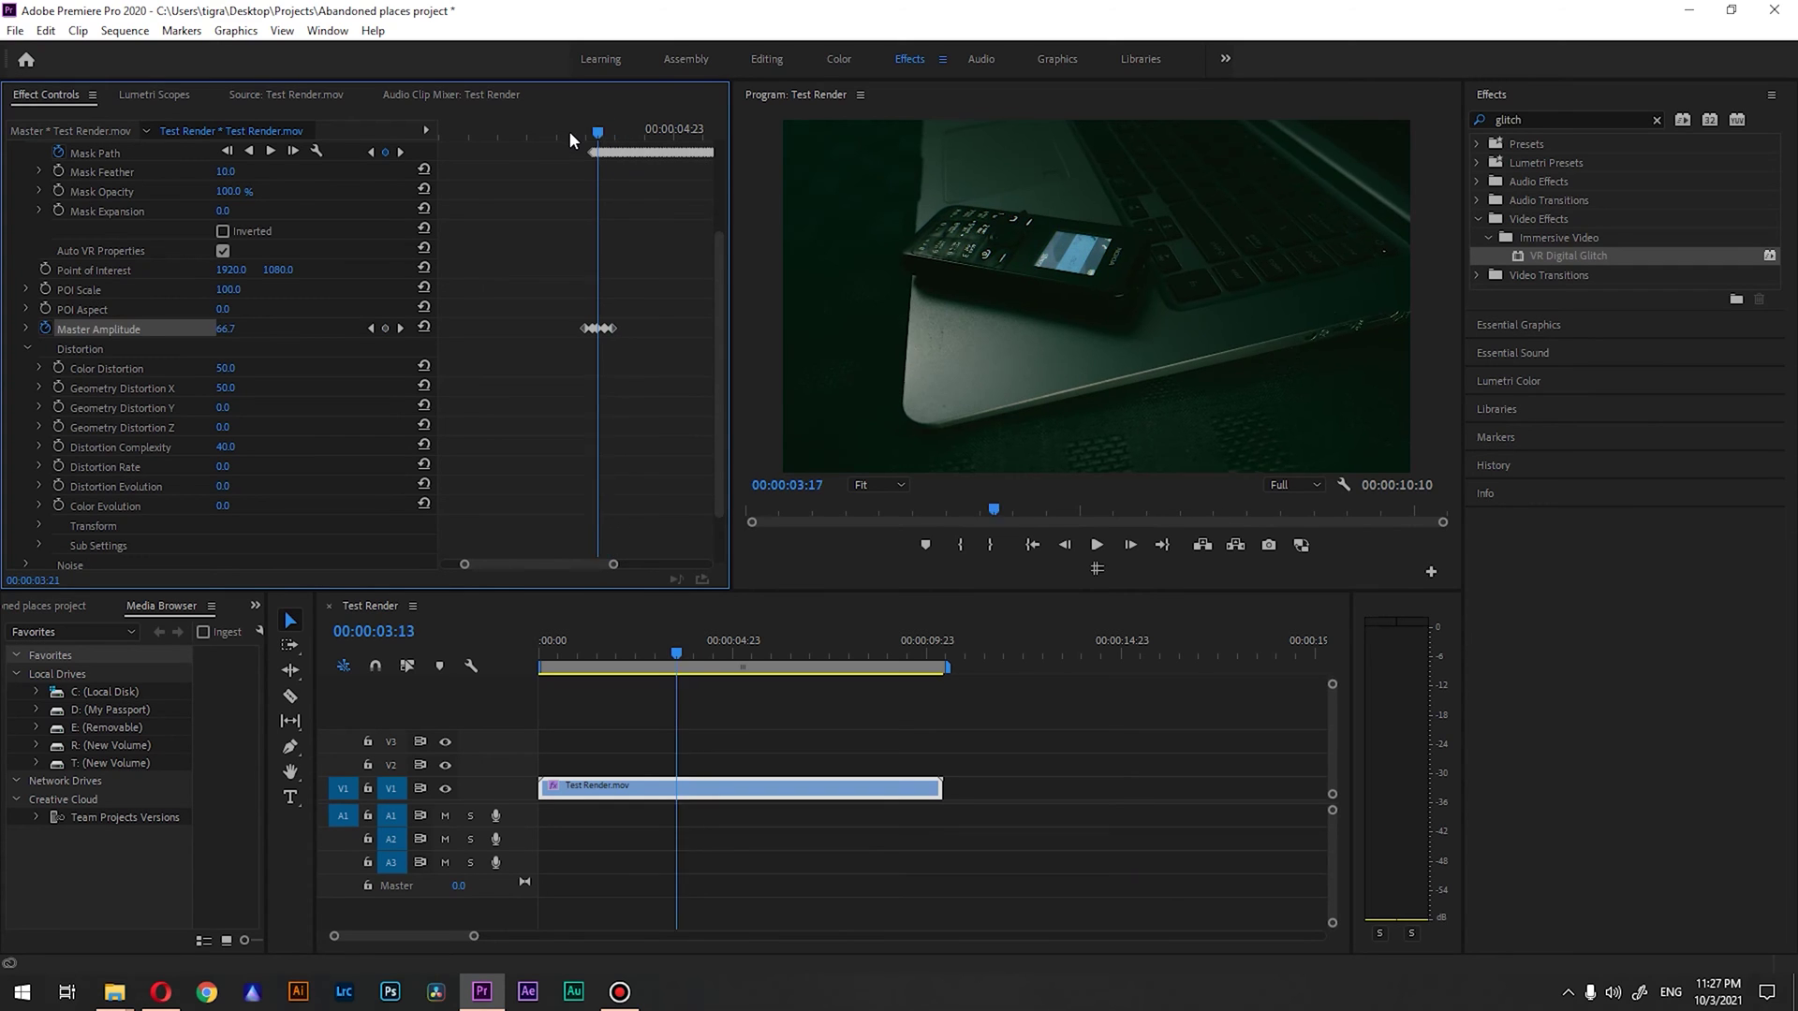
{"action": "left_click", "coordinate": [918, 238]}
Step: Play the glitch burst twice in a maximized Program monitor, then restore the layout
{"action": "key", "text": "grave"}
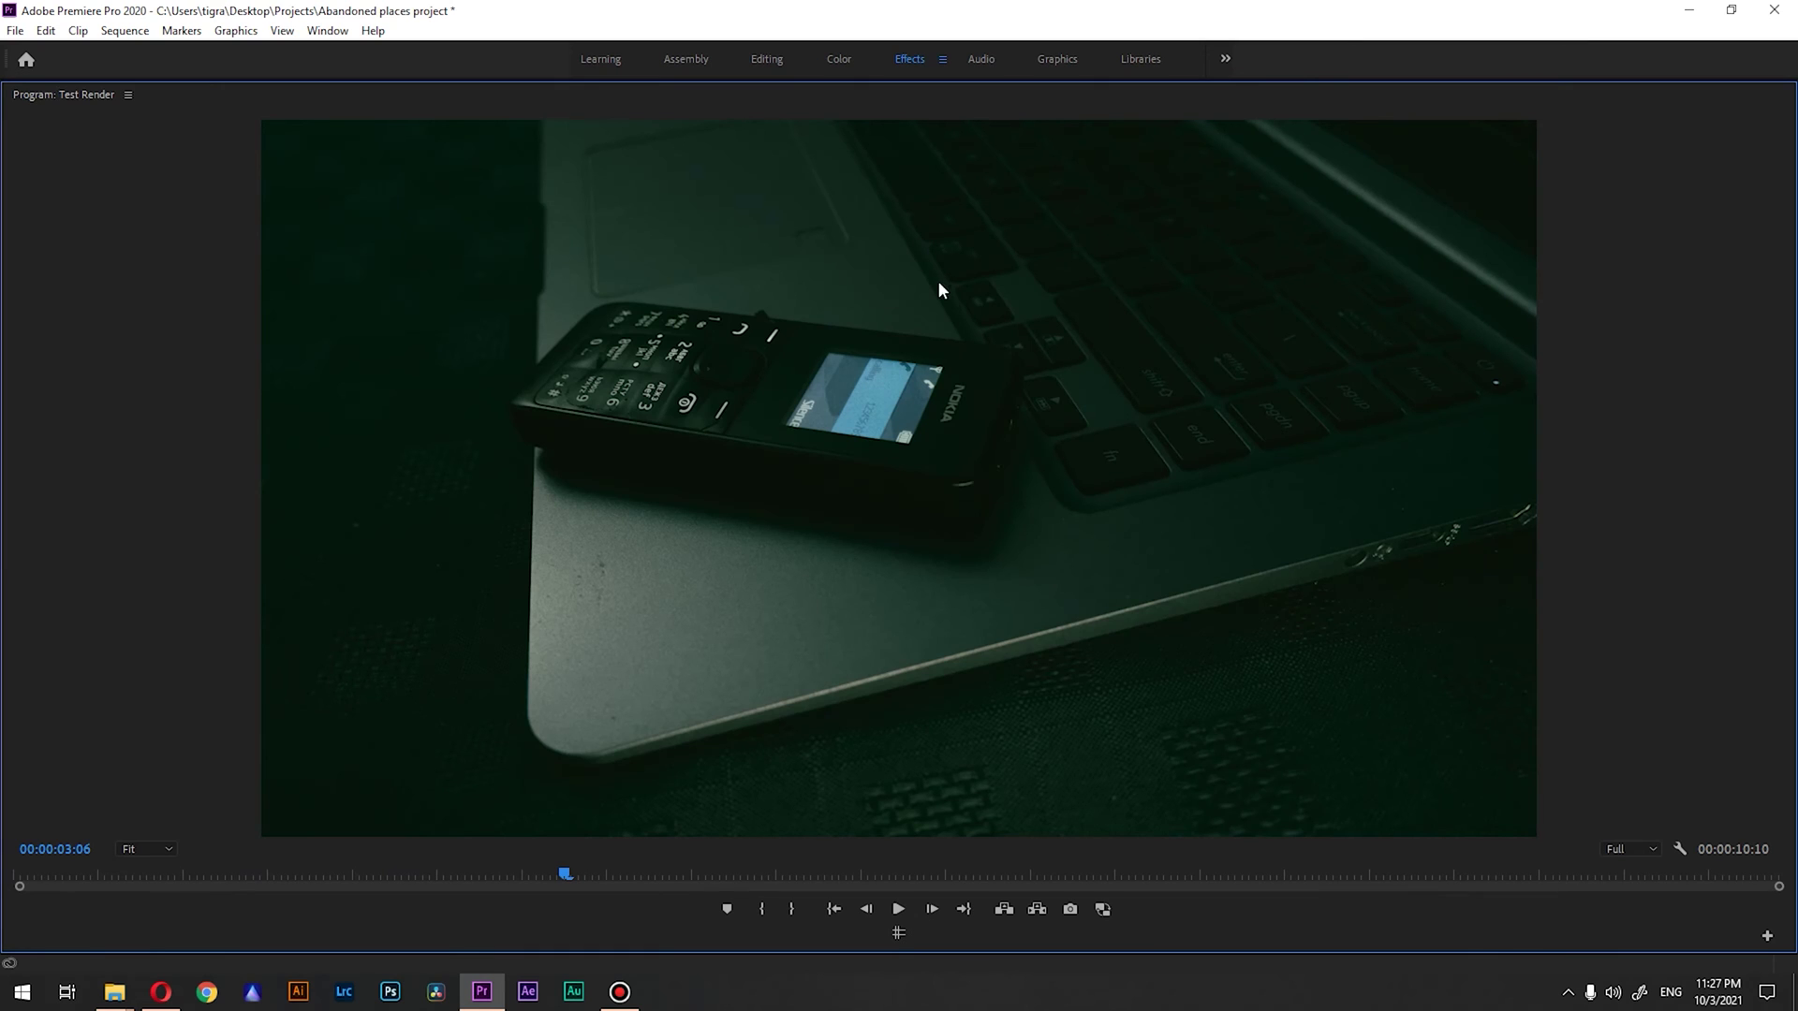
{"action": "key", "text": "space"}
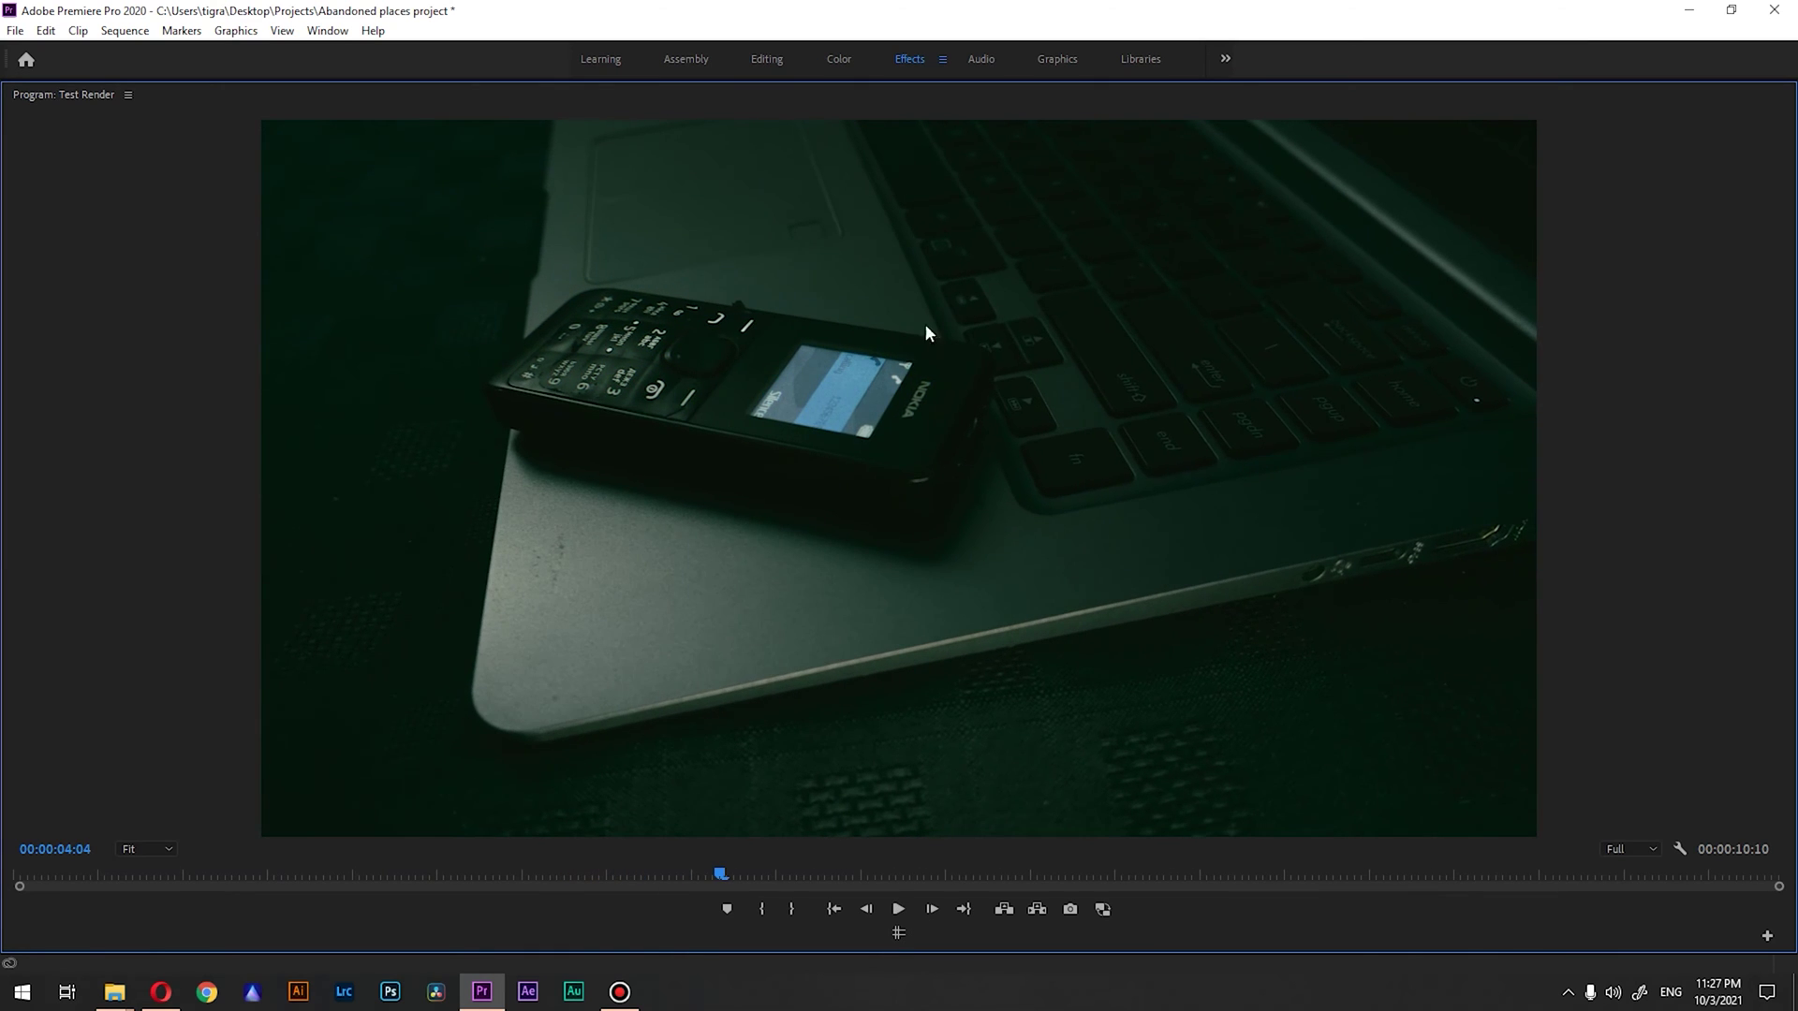
{"action": "left_click_drag", "start_coordinate": [716, 879], "coordinate": [586, 873]}
{"action": "key", "text": "space"}
{"action": "key", "text": "space"}
{"action": "key", "text": "grave"}
Step: At 00:00:03:12, set the glitch's Distortion Rate to 50
{"action": "left_click_drag", "start_coordinate": [625, 131], "coordinate": [588, 131]}
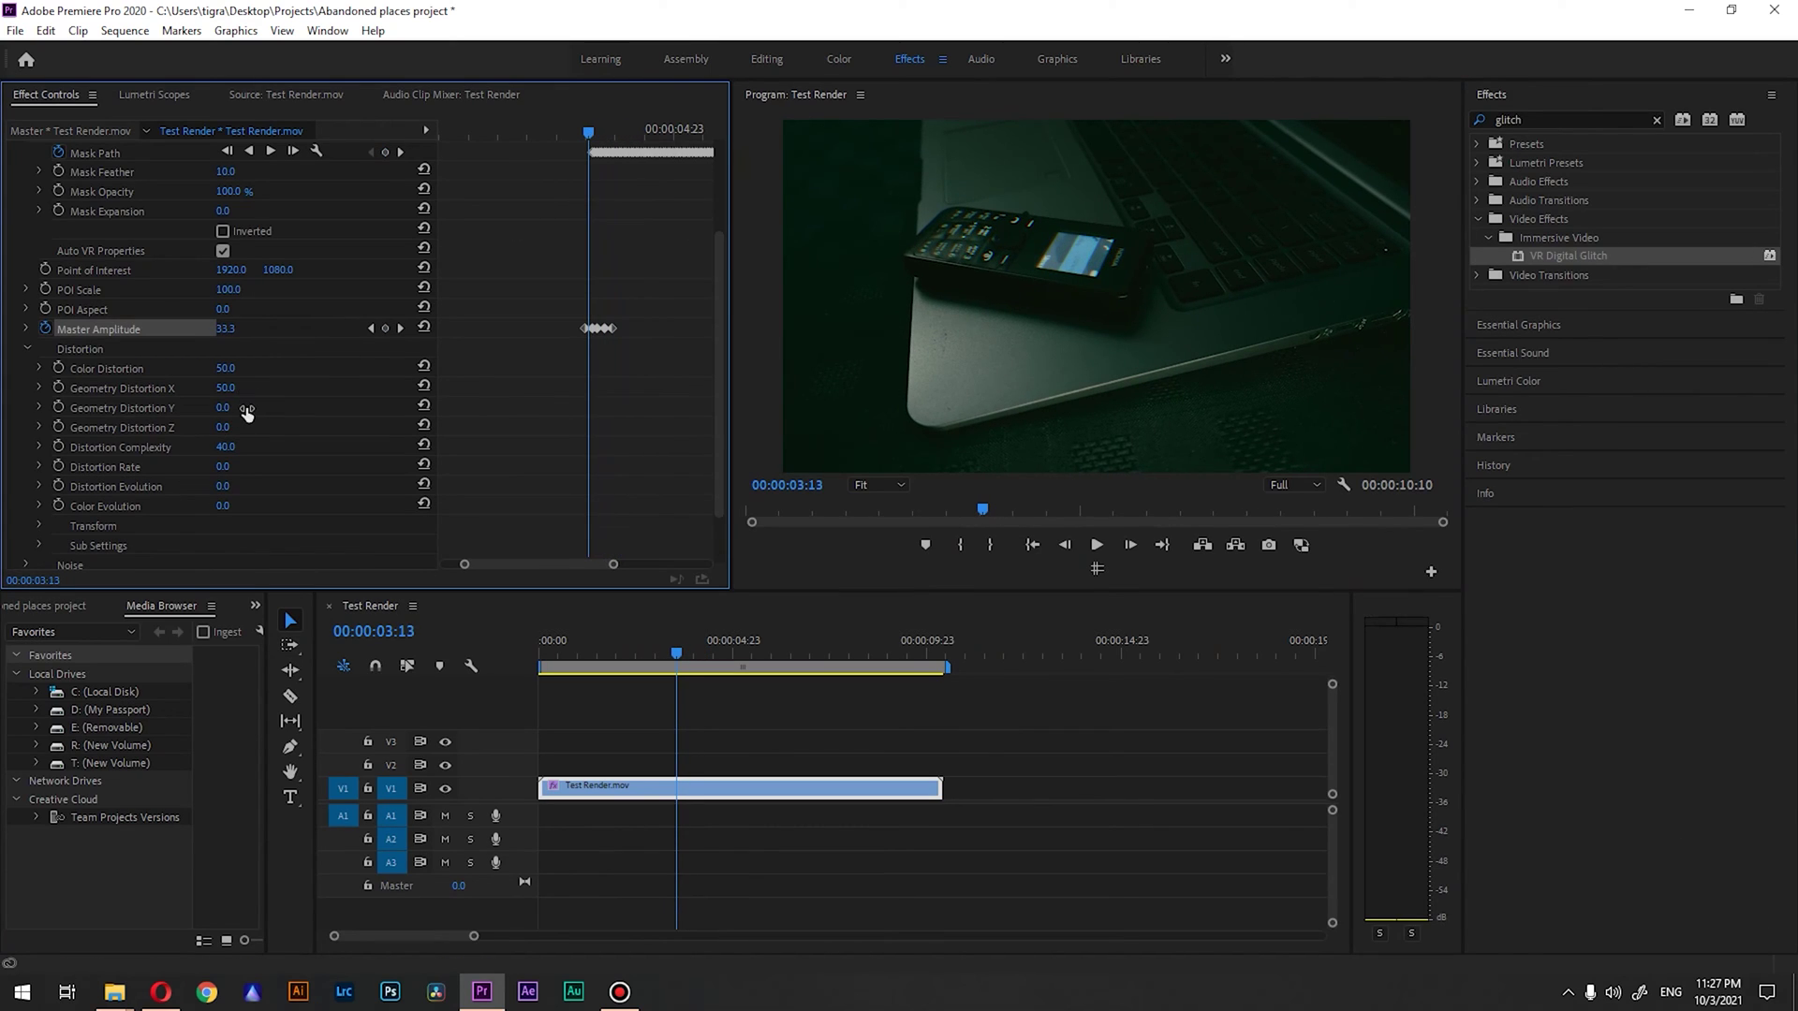
{"action": "scroll", "coordinate": [245, 409], "scroll_direction": "down", "scroll_amount": 3}
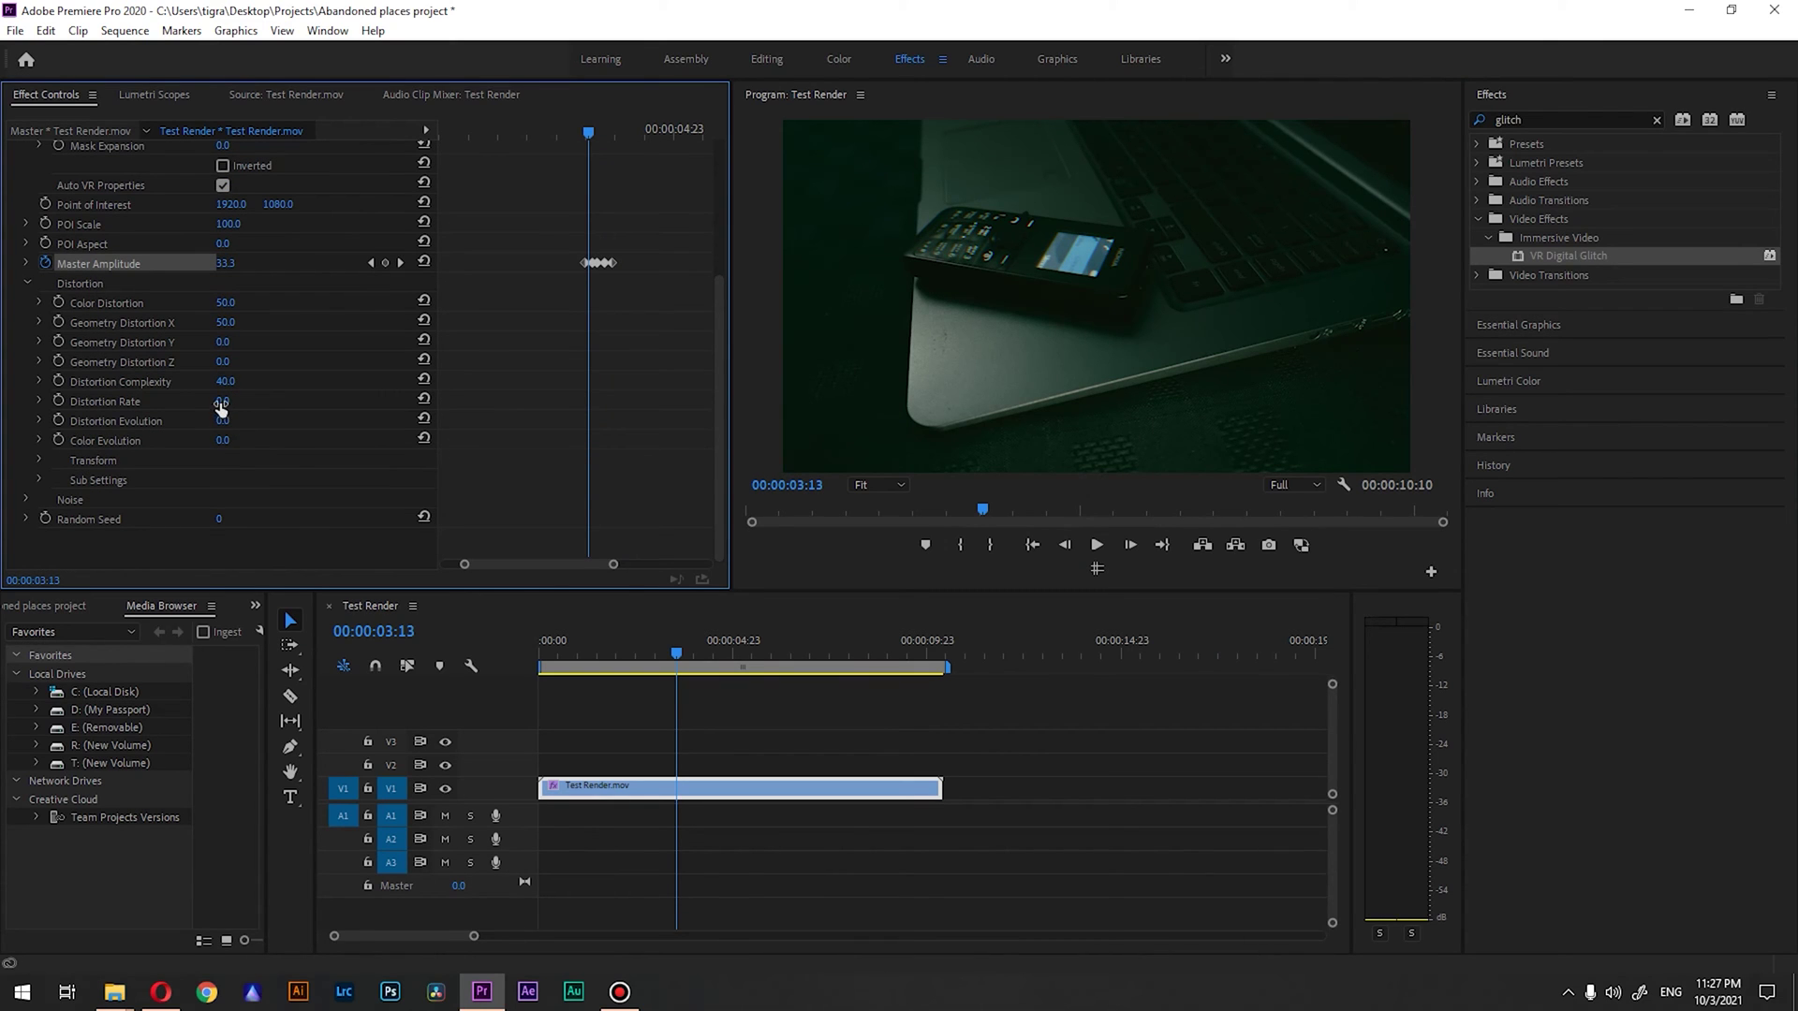
{"action": "left_click_drag", "start_coordinate": [587, 131], "coordinate": [588, 136]}
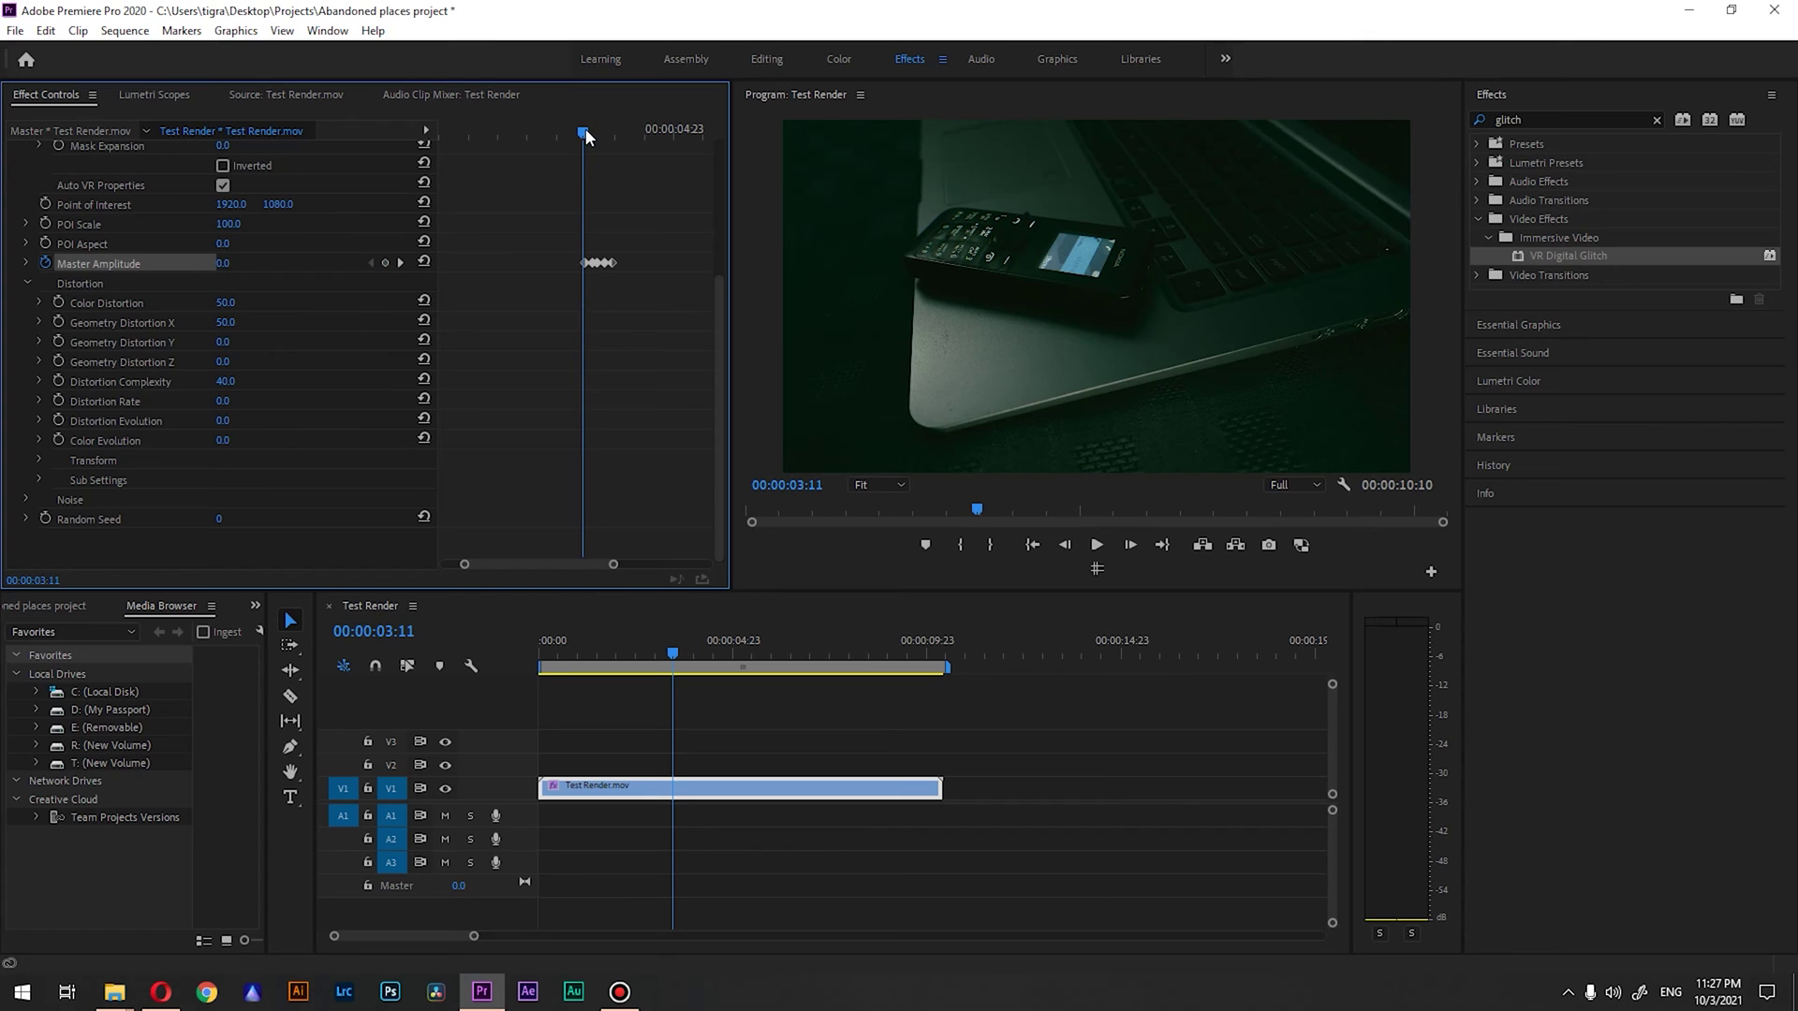
{"action": "left_click", "coordinate": [215, 401]}
{"action": "key", "text": "Return"}
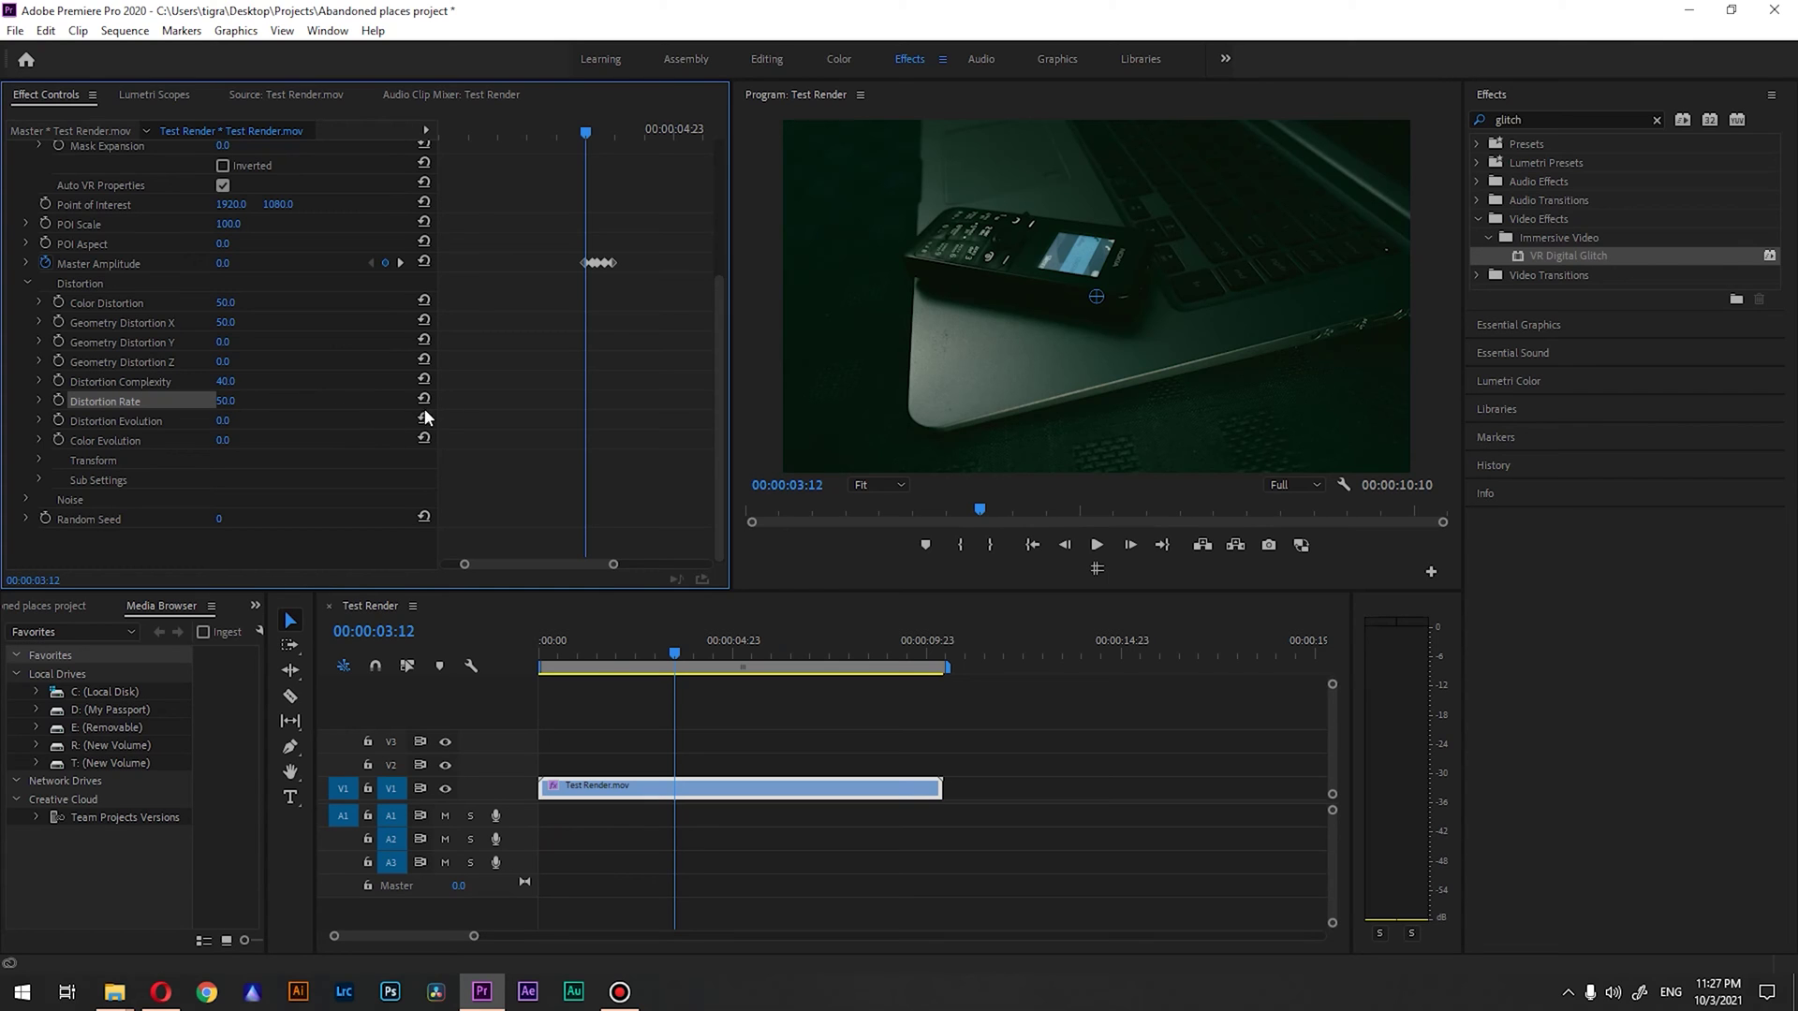
Step: Step through the burst frames, return to 03:12, and start keyframing Random Seed
{"action": "key", "text": "space"}
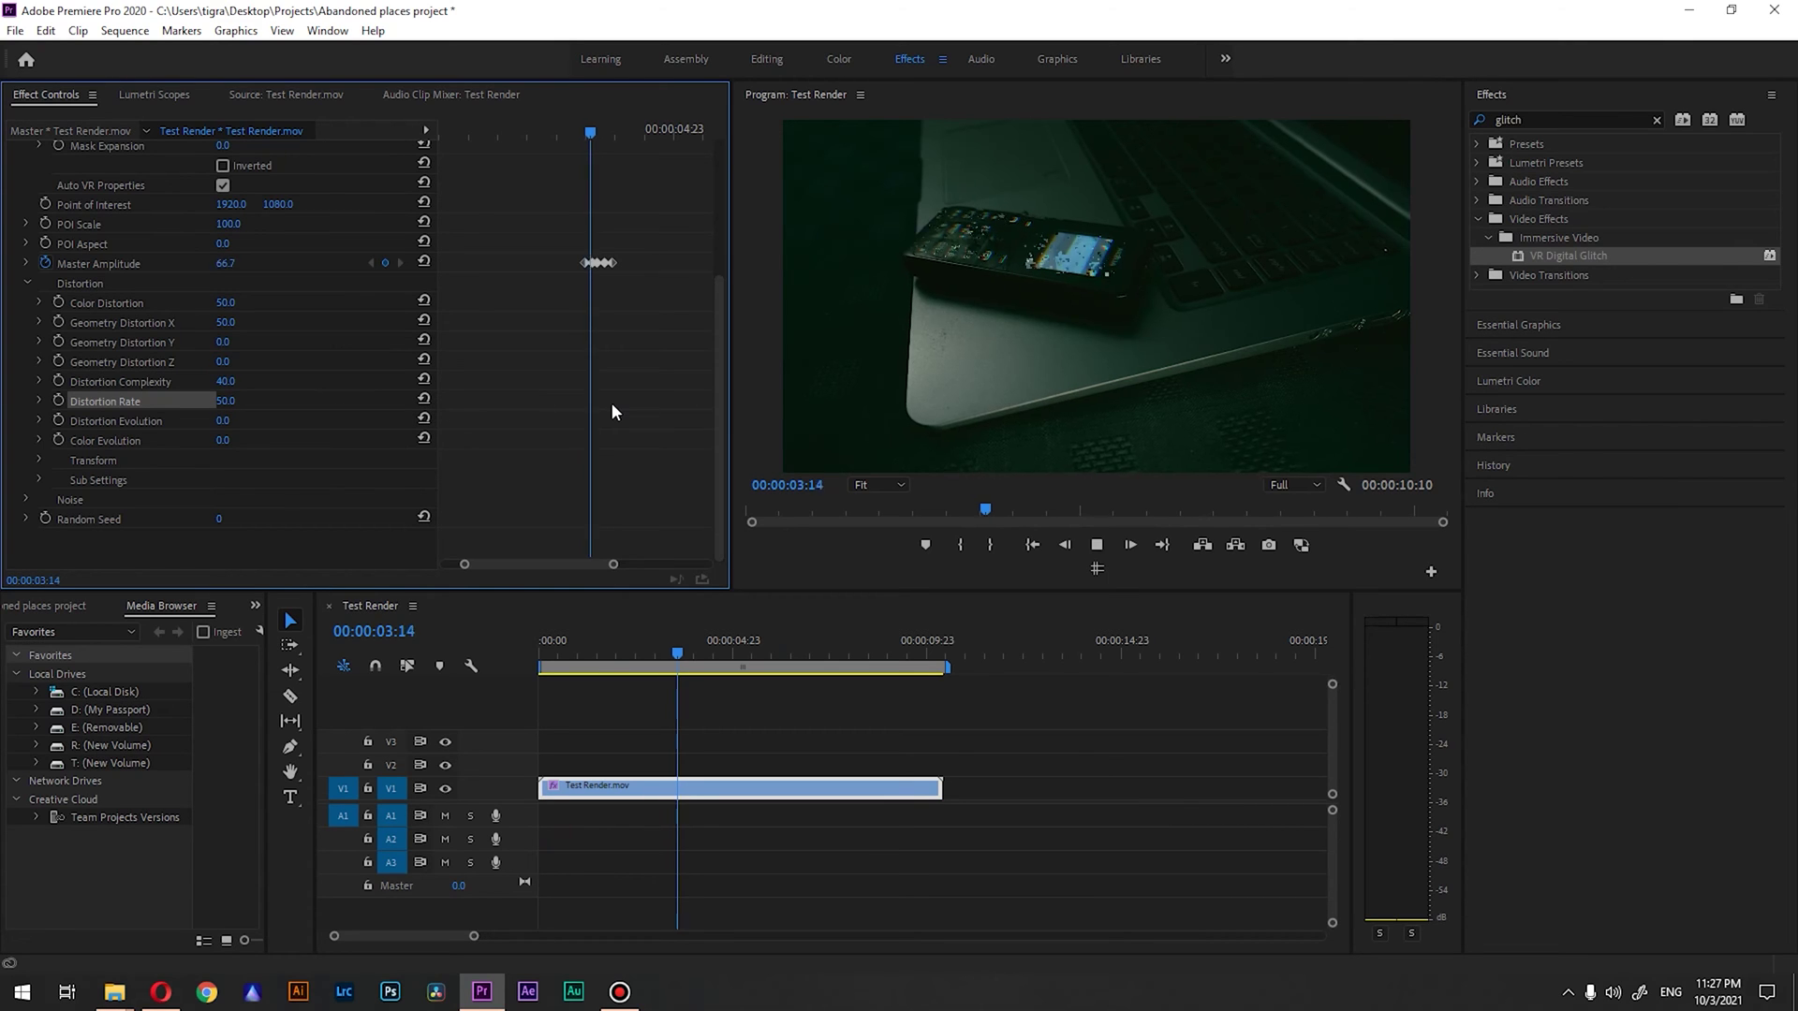
{"action": "key", "text": "space"}
{"action": "left_click_drag", "start_coordinate": [601, 131], "coordinate": [605, 131]}
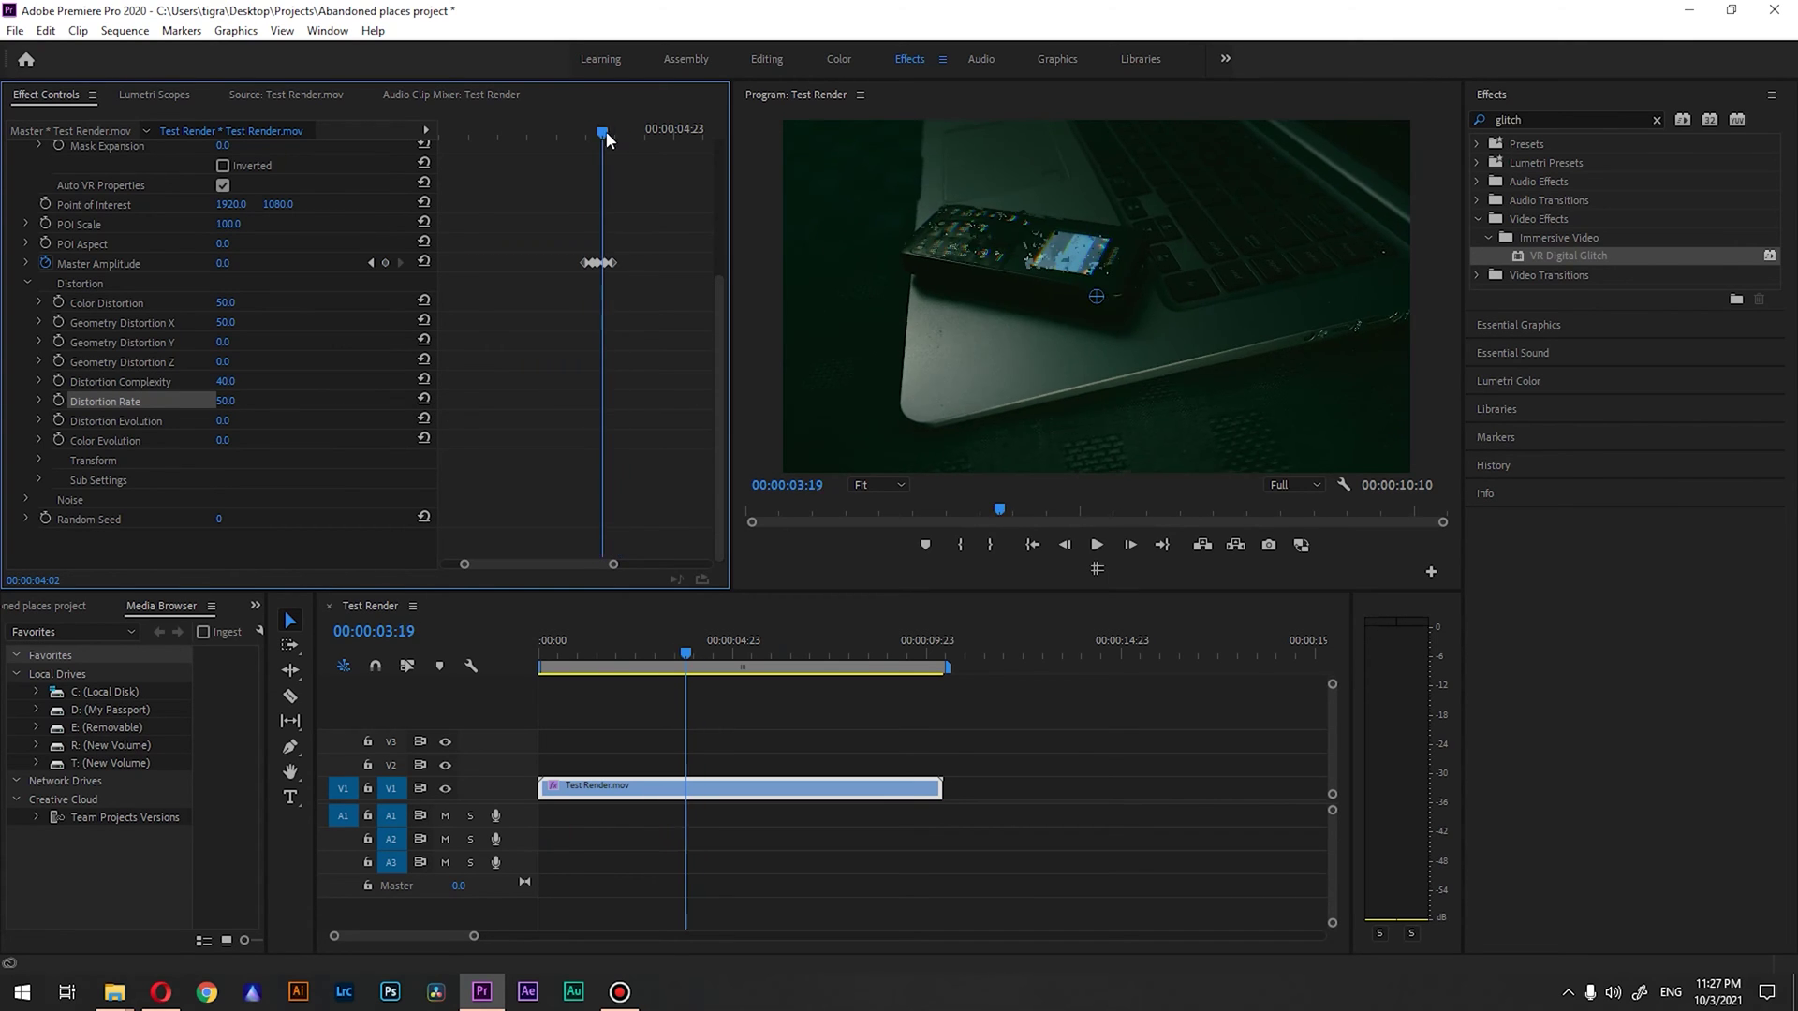
{"action": "left_click", "coordinate": [589, 132]}
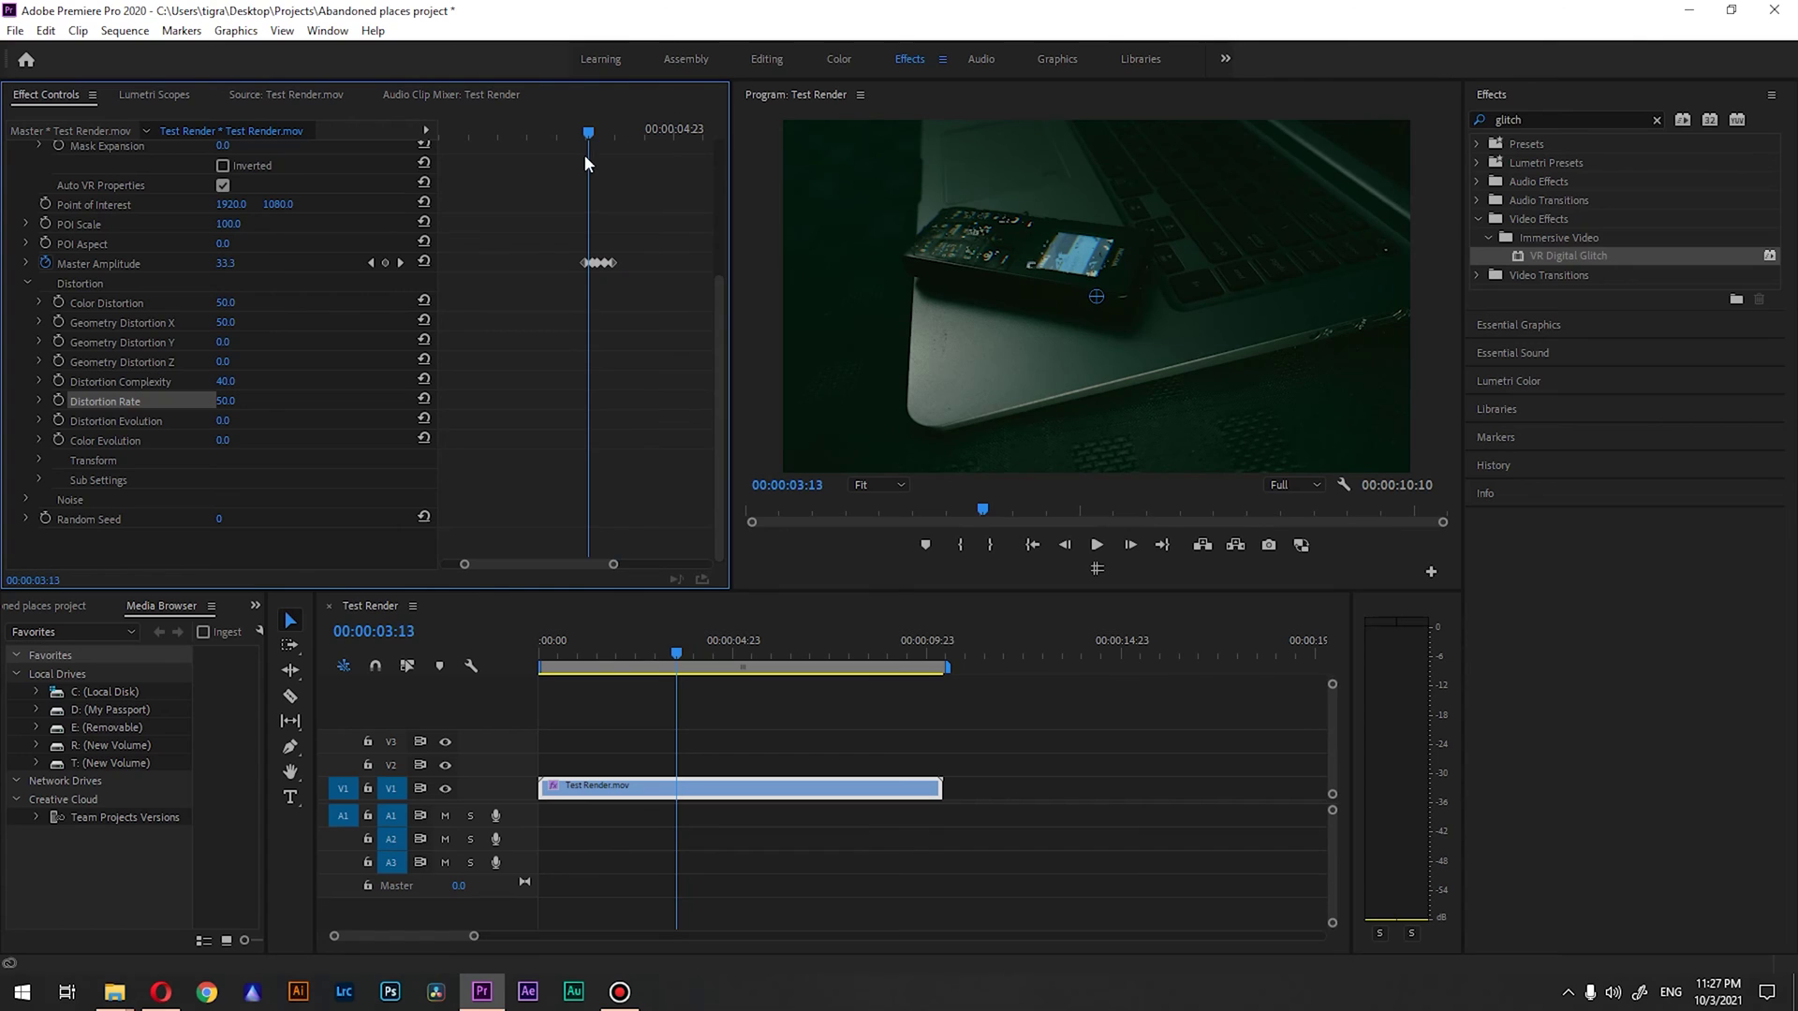
{"action": "left_click_drag", "start_coordinate": [589, 132], "coordinate": [585, 132]}
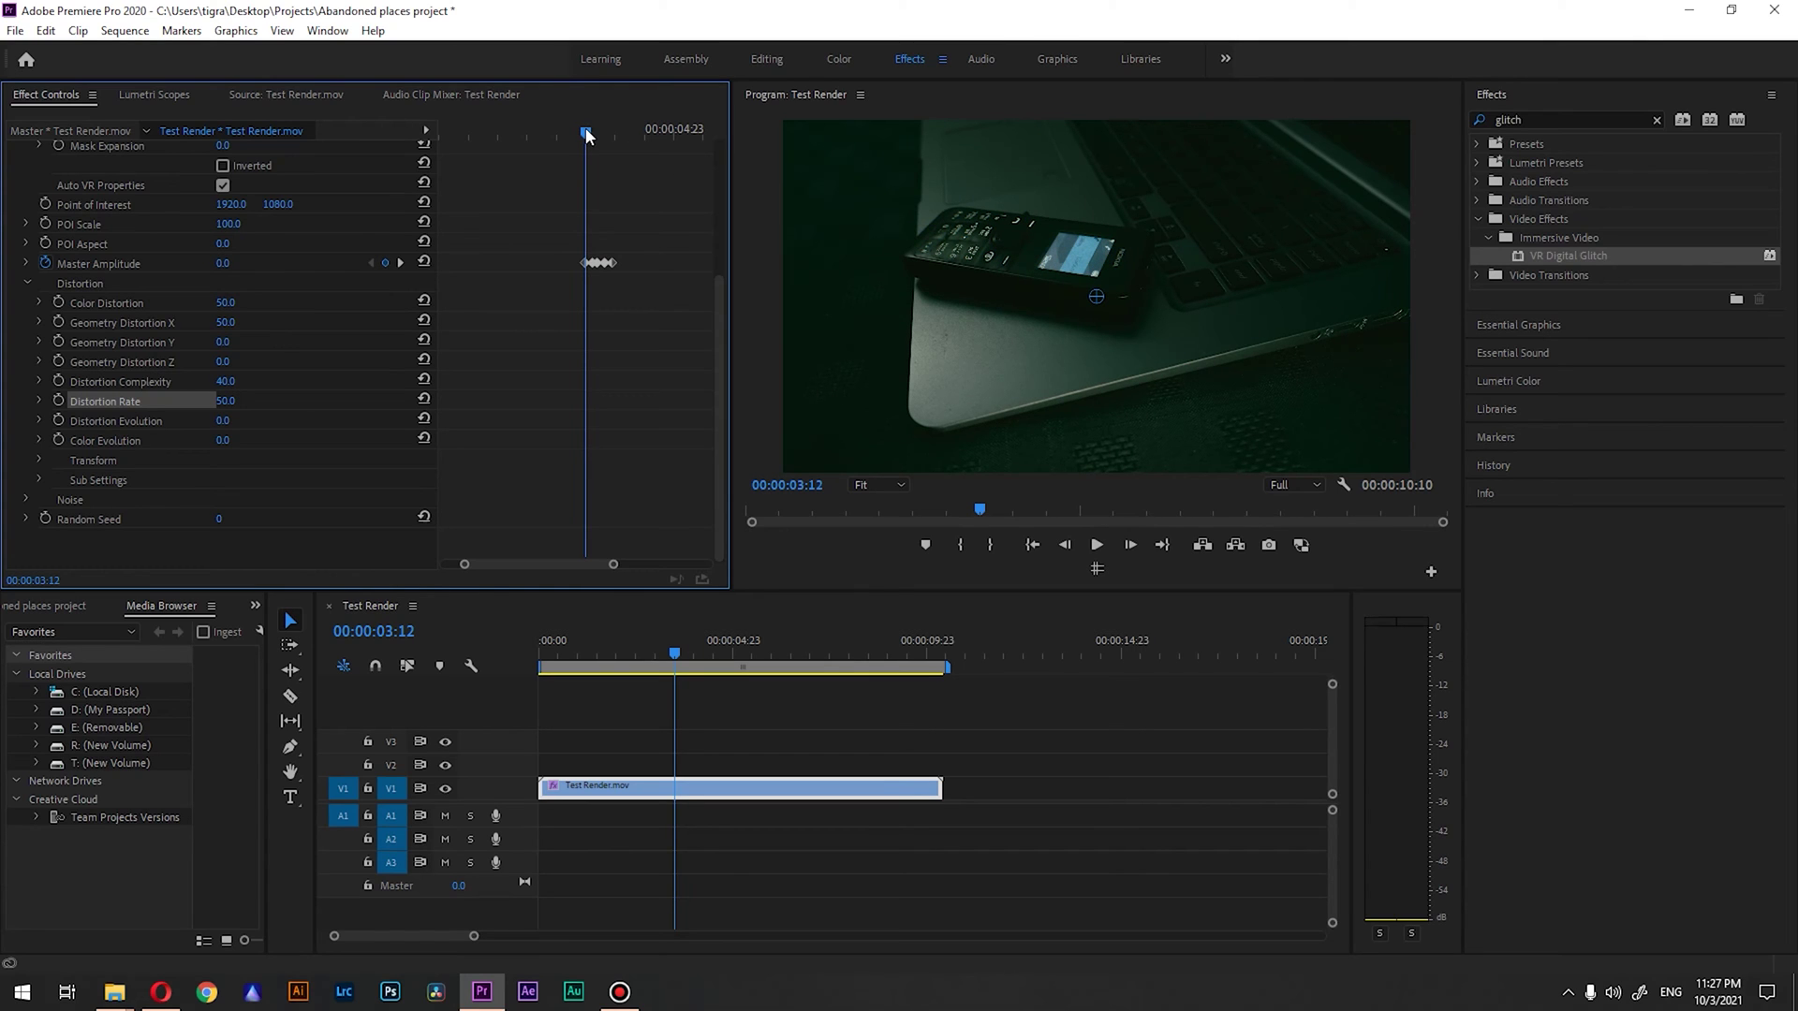
{"action": "left_click", "coordinate": [45, 519]}
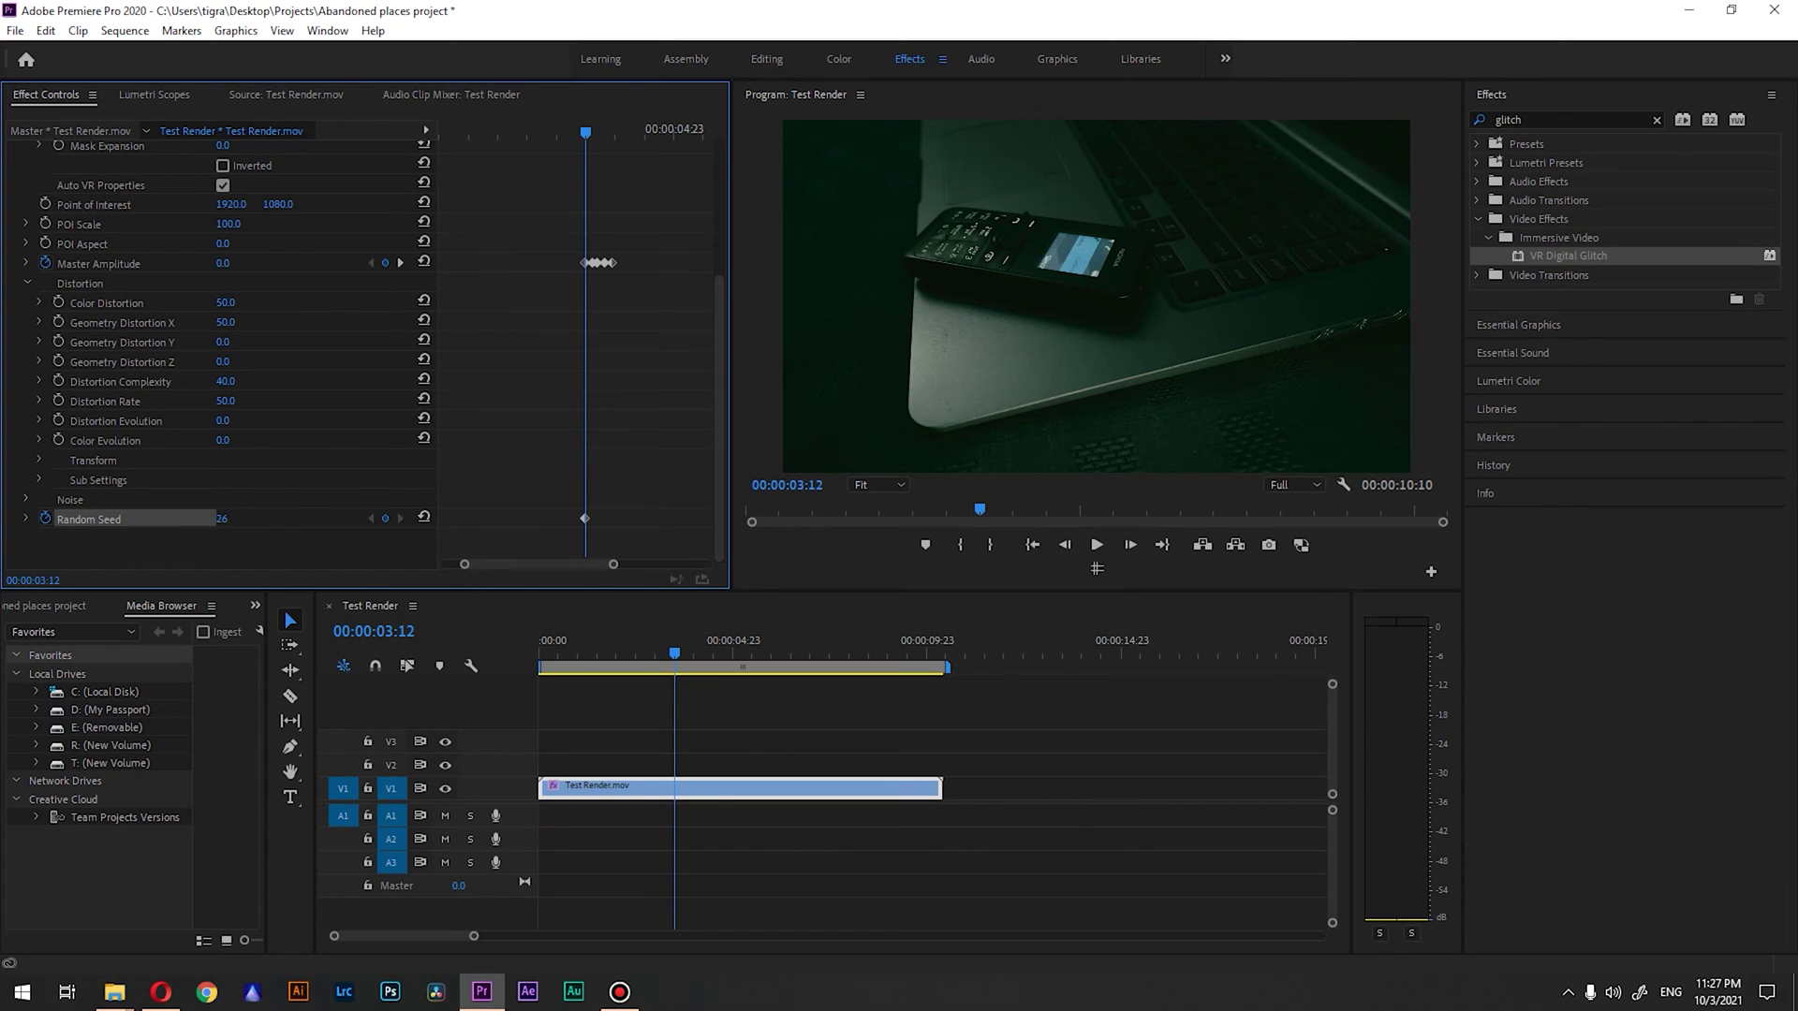
Step: Keyframe Random Seed to new values across the burst, reaching about 250 at 03:15
{"action": "left_click_drag", "start_coordinate": [225, 519], "coordinate": [240, 518]}
{"action": "key", "text": "Right"}
{"action": "key", "text": "Right"}
{"action": "key", "text": "Right"}
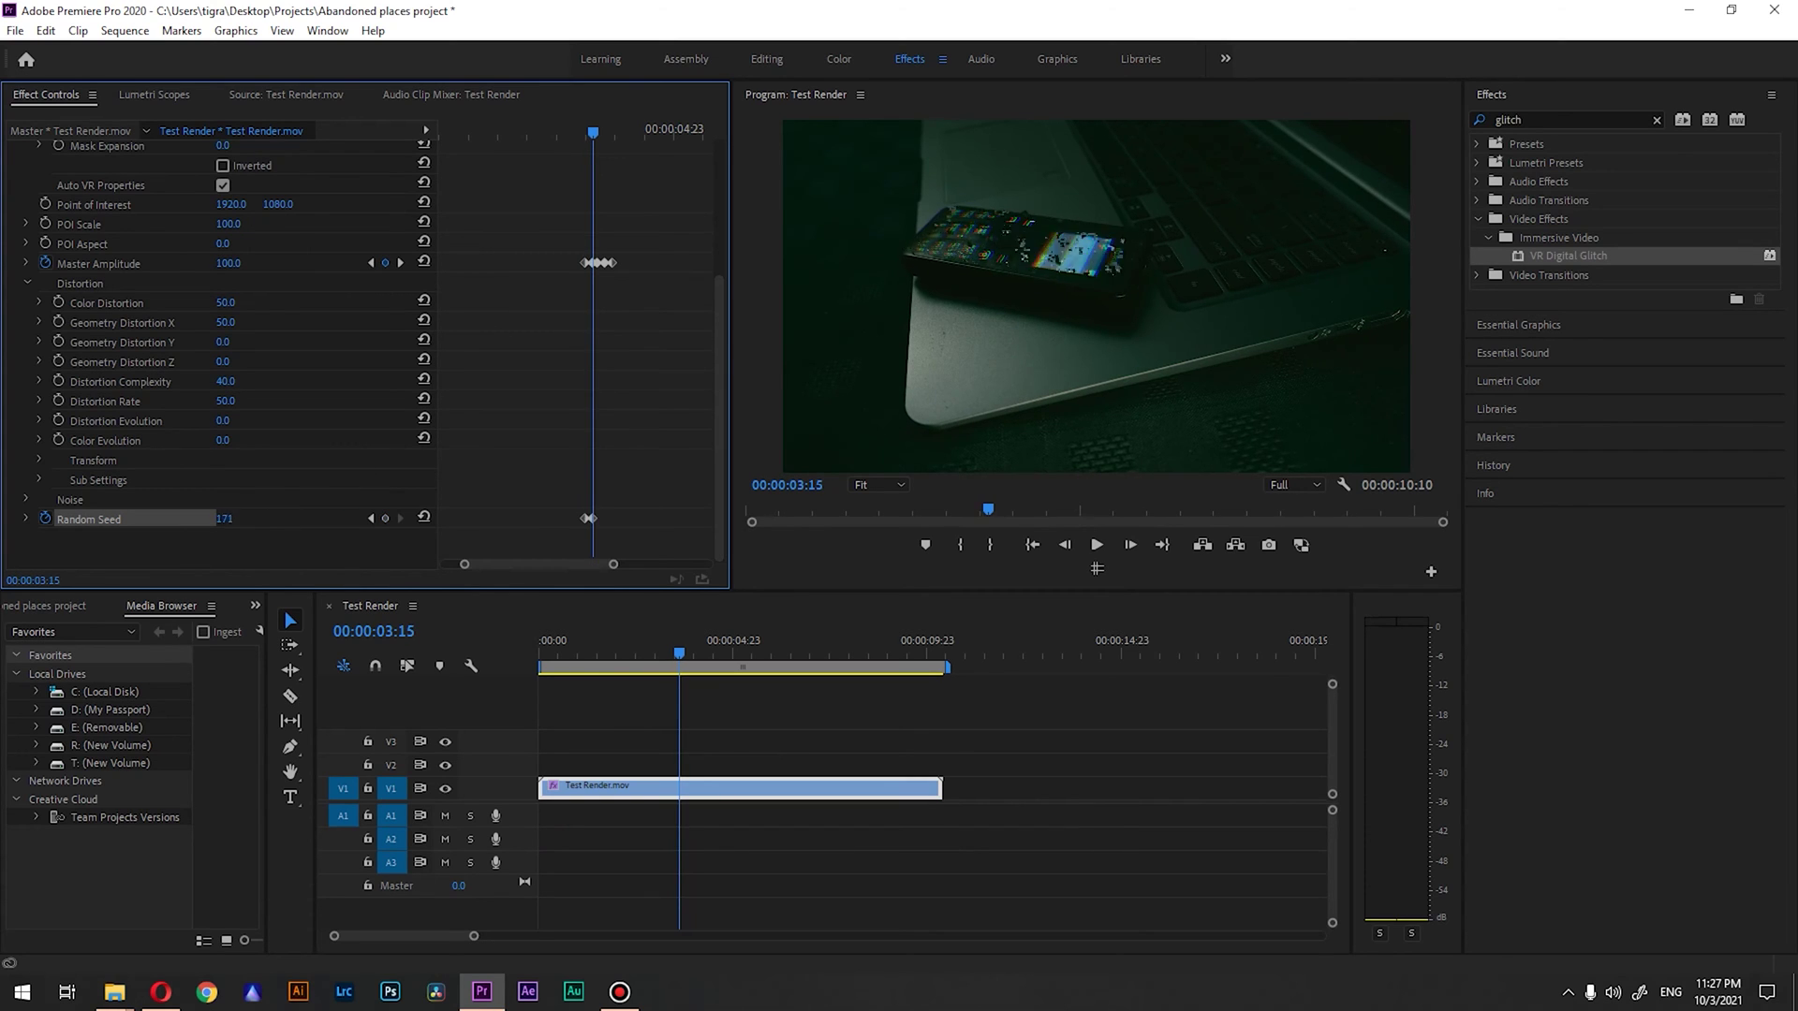
{"action": "key", "text": "Right"}
{"action": "key", "text": "Right"}
{"action": "key", "text": "Right"}
{"action": "left_click_drag", "start_coordinate": [240, 522], "coordinate": [239, 520]}
{"action": "key", "text": "Right"}
{"action": "key", "text": "Right"}
{"action": "key", "text": "Right"}
{"action": "key", "text": "Right"}
{"action": "key", "text": "Left"}
{"action": "key", "text": "Left"}
{"action": "key", "text": "Left"}
{"action": "key", "text": "Left"}
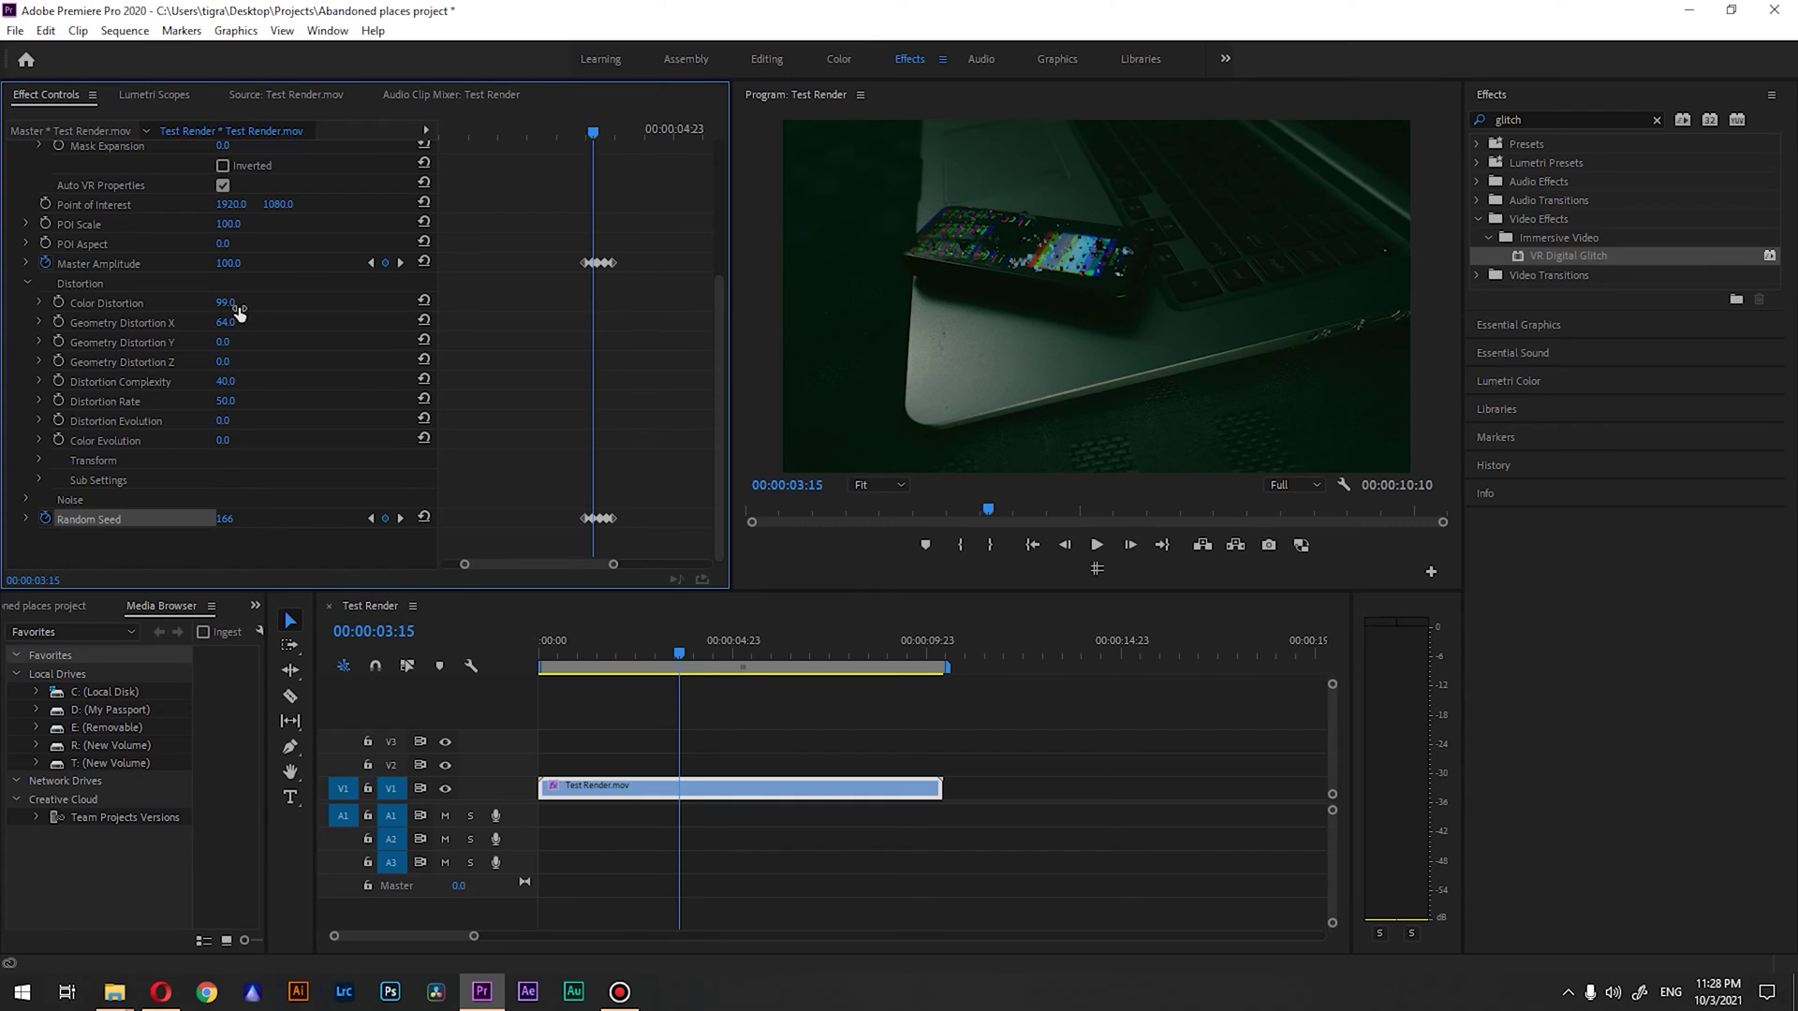
{"action": "left_click", "coordinate": [302, 296]}
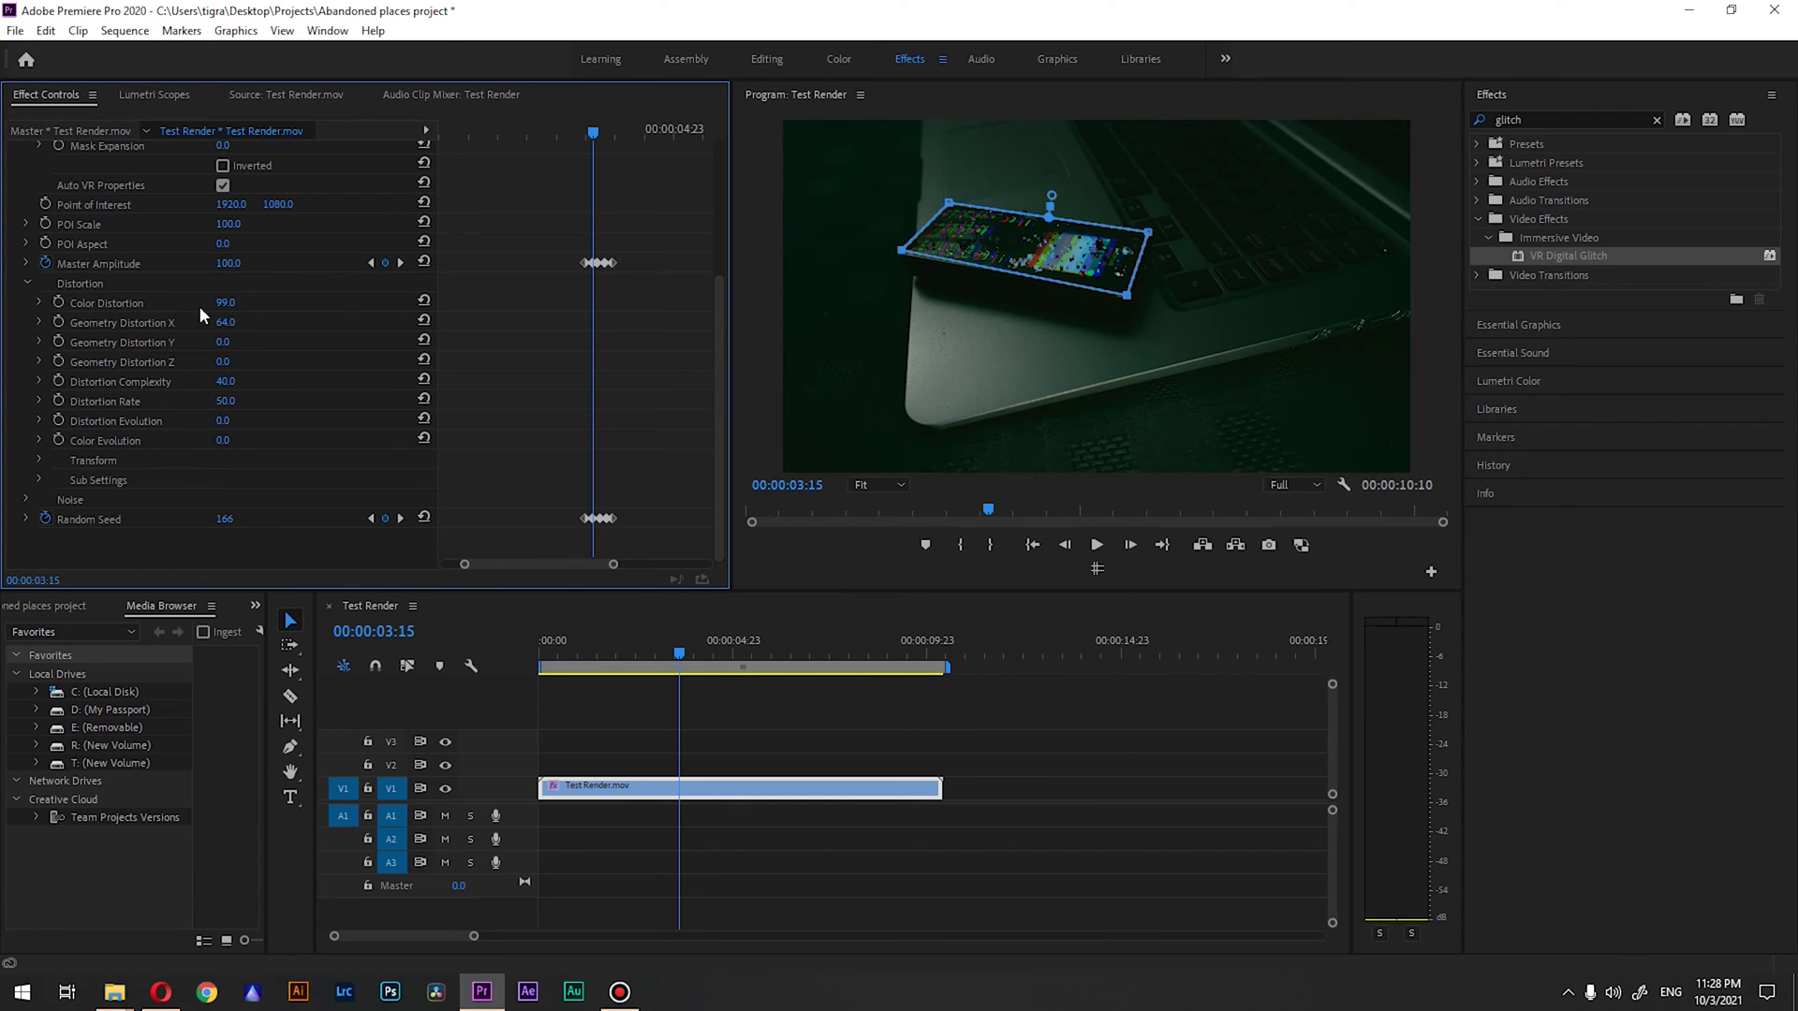
Step: Reset Color Distortion and Geometry Distortion X to 50 and set Distortion Complexity to 2
{"action": "left_click", "coordinate": [424, 300]}
{"action": "left_click_drag", "start_coordinate": [224, 441], "coordinate": [120, 441]}
{"action": "left_click_drag", "start_coordinate": [227, 382], "coordinate": [187, 382]}
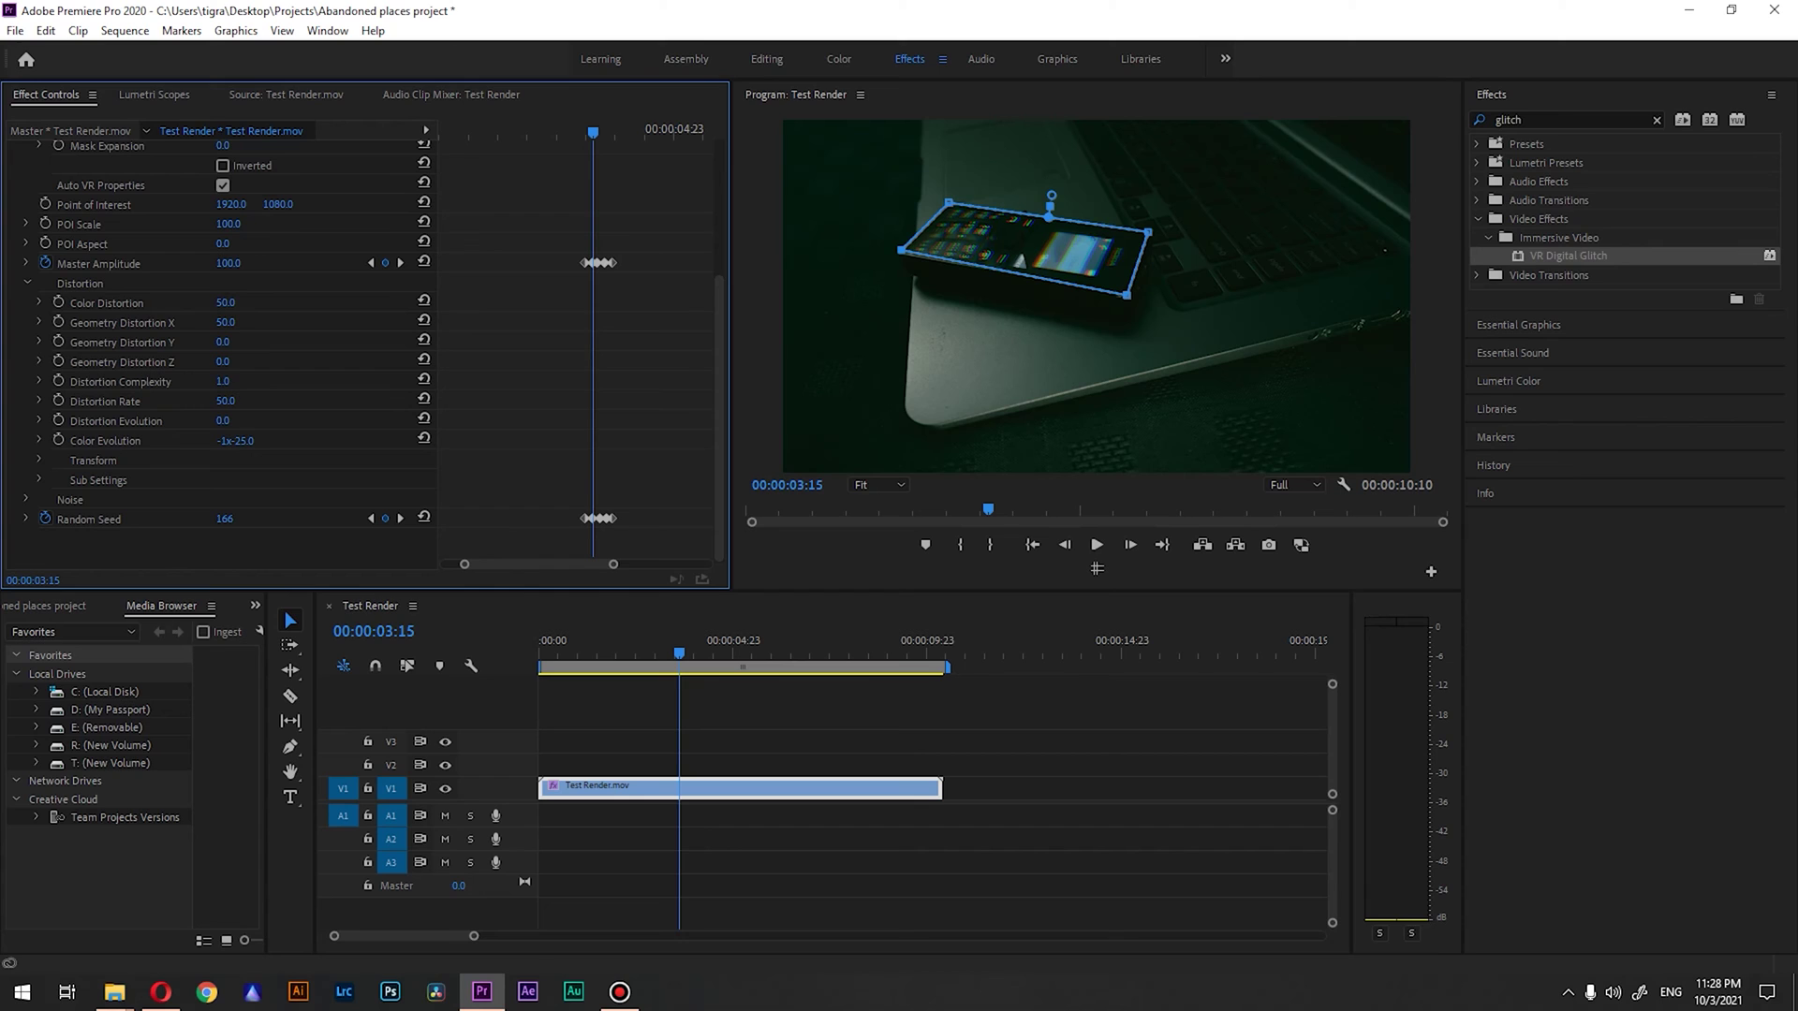
{"action": "left_click_drag", "start_coordinate": [224, 382], "coordinate": [238, 382]}
{"action": "mouse_move", "coordinate": [235, 440]}
{"action": "left_mouse_down"}
{"action": "mouse_move", "coordinate": [216, 440]}
{"action": "mouse_move", "coordinate": [697, 300]}
{"action": "left_mouse_up"}
Step: Set Color Evolution to 1x10° in a full-frame preview and delete all Master Amplitude keyframes
{"action": "left_click", "coordinate": [884, 335]}
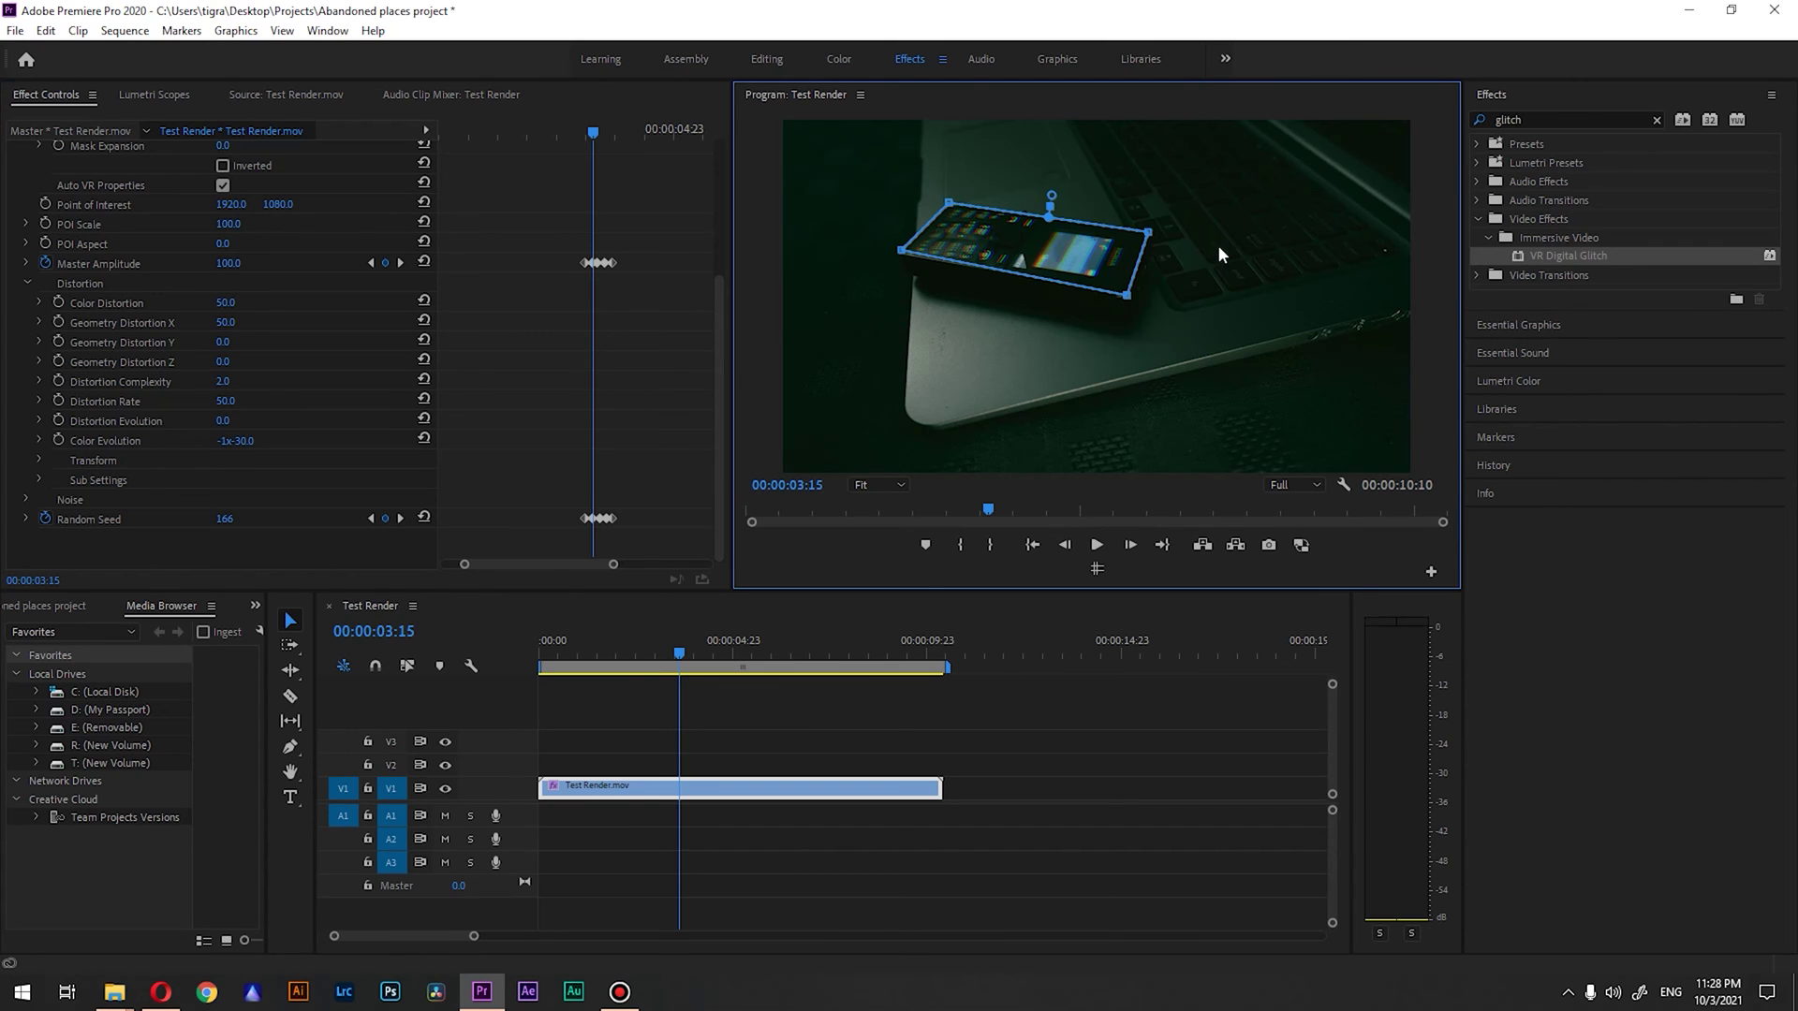
{"action": "key", "text": "grave"}
{"action": "key", "text": "grave"}
{"action": "mouse_move", "coordinate": [234, 440]}
{"action": "left_mouse_down"}
{"action": "mouse_move", "coordinate": [309, 440]}
{"action": "mouse_move", "coordinate": [3, 459]}
{"action": "left_mouse_up"}
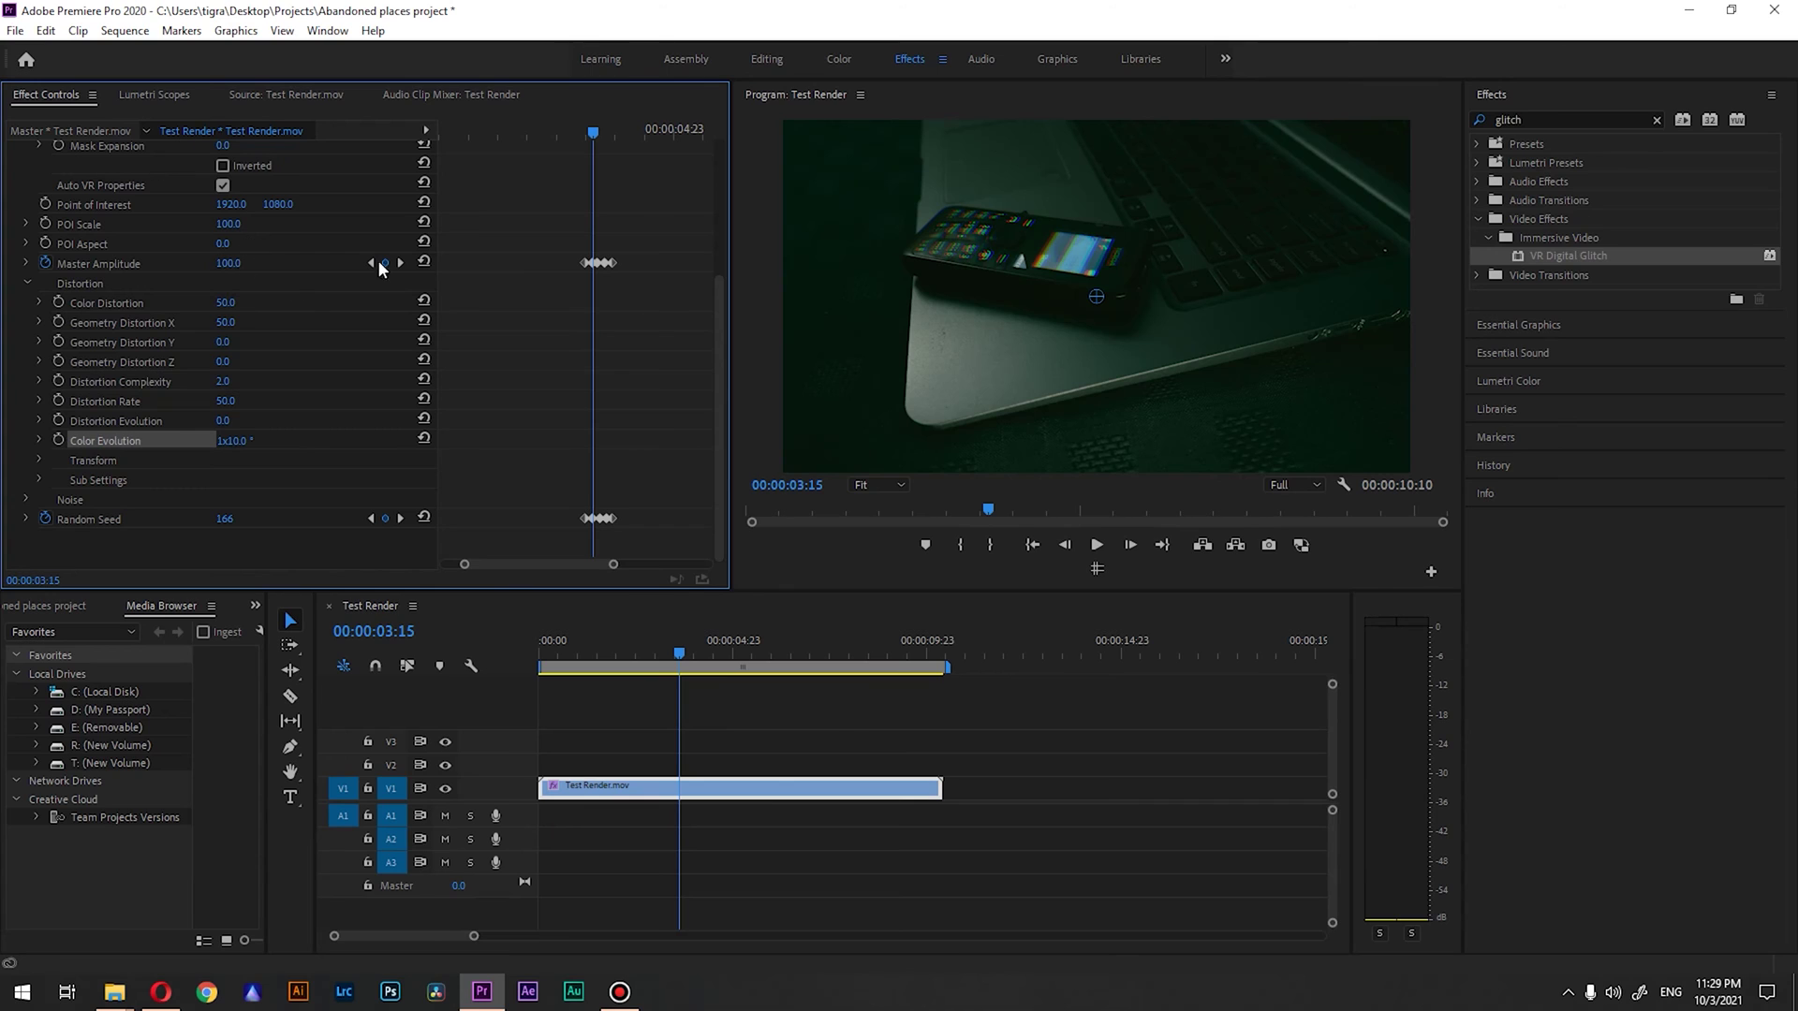
{"action": "left_click_drag", "start_coordinate": [539, 228], "coordinate": [686, 300]}
{"action": "key", "text": "Delete"}
Step: Delete the mask and its path keyframes, and switch the VR Digital Glitch effect on
{"action": "scroll", "coordinate": [552, 288], "scroll_direction": "up", "scroll_amount": 3}
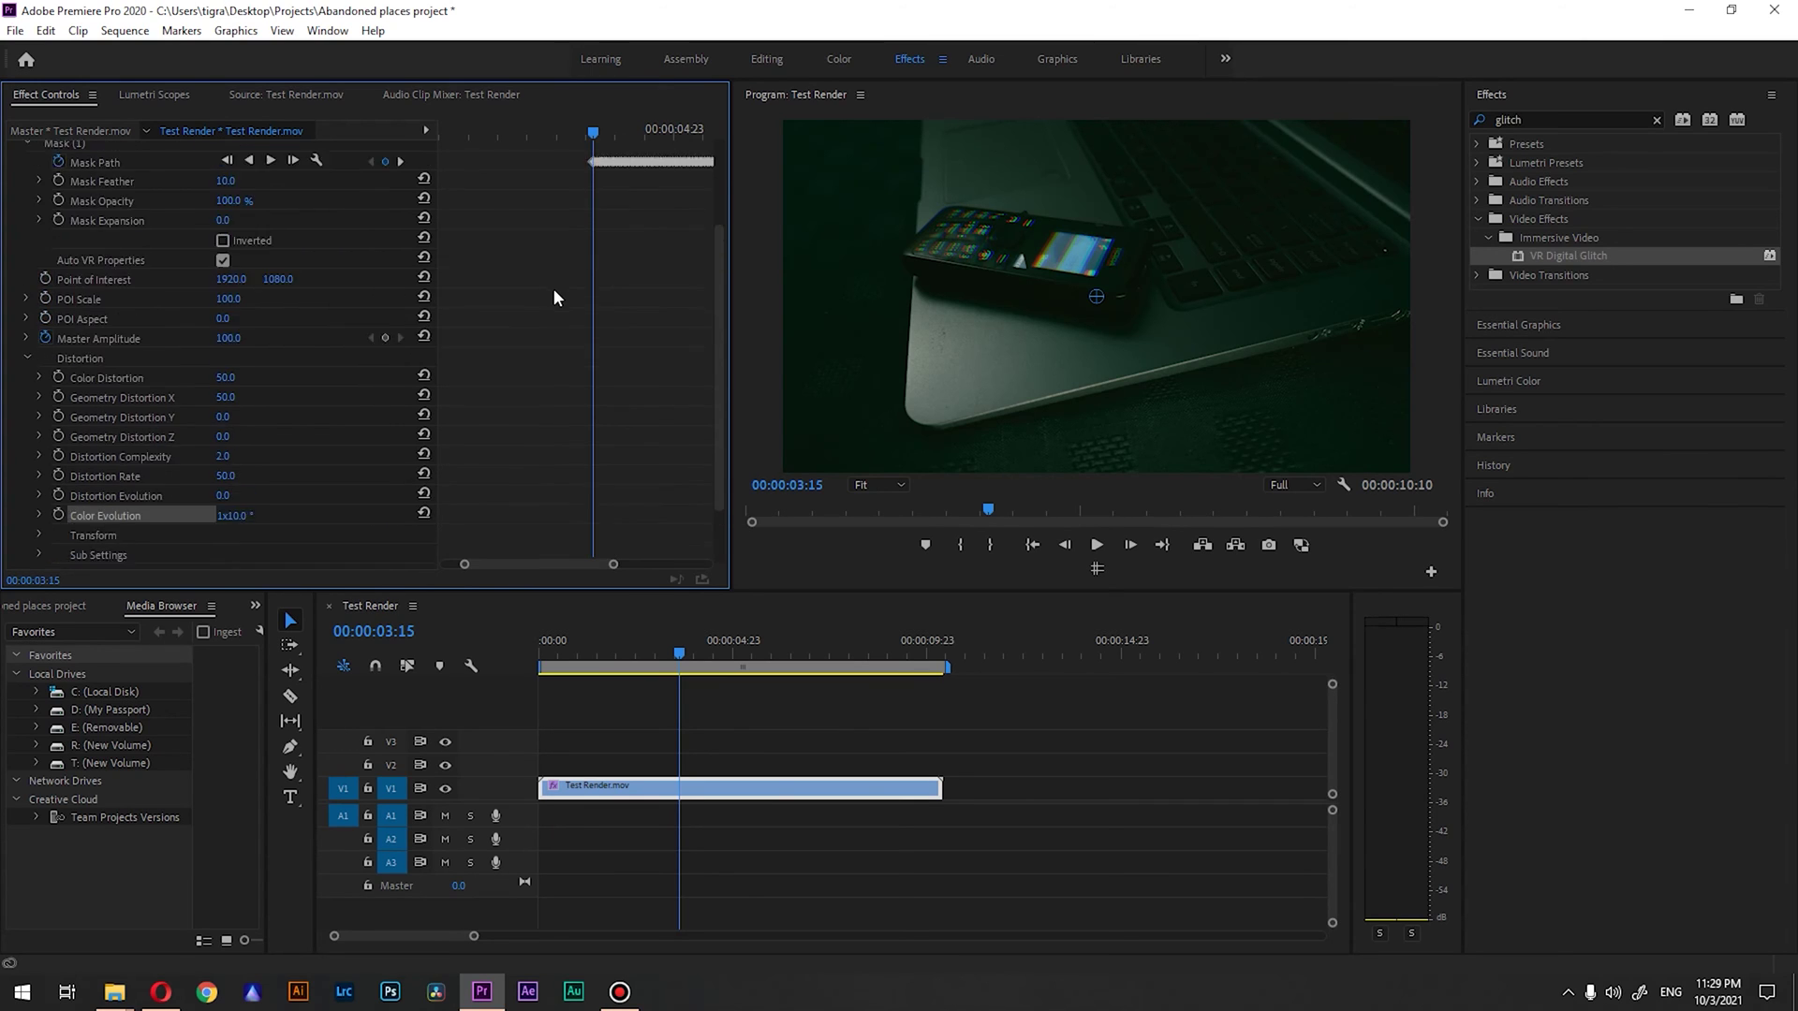
{"action": "scroll", "coordinate": [588, 223], "scroll_direction": "up", "scroll_amount": 2}
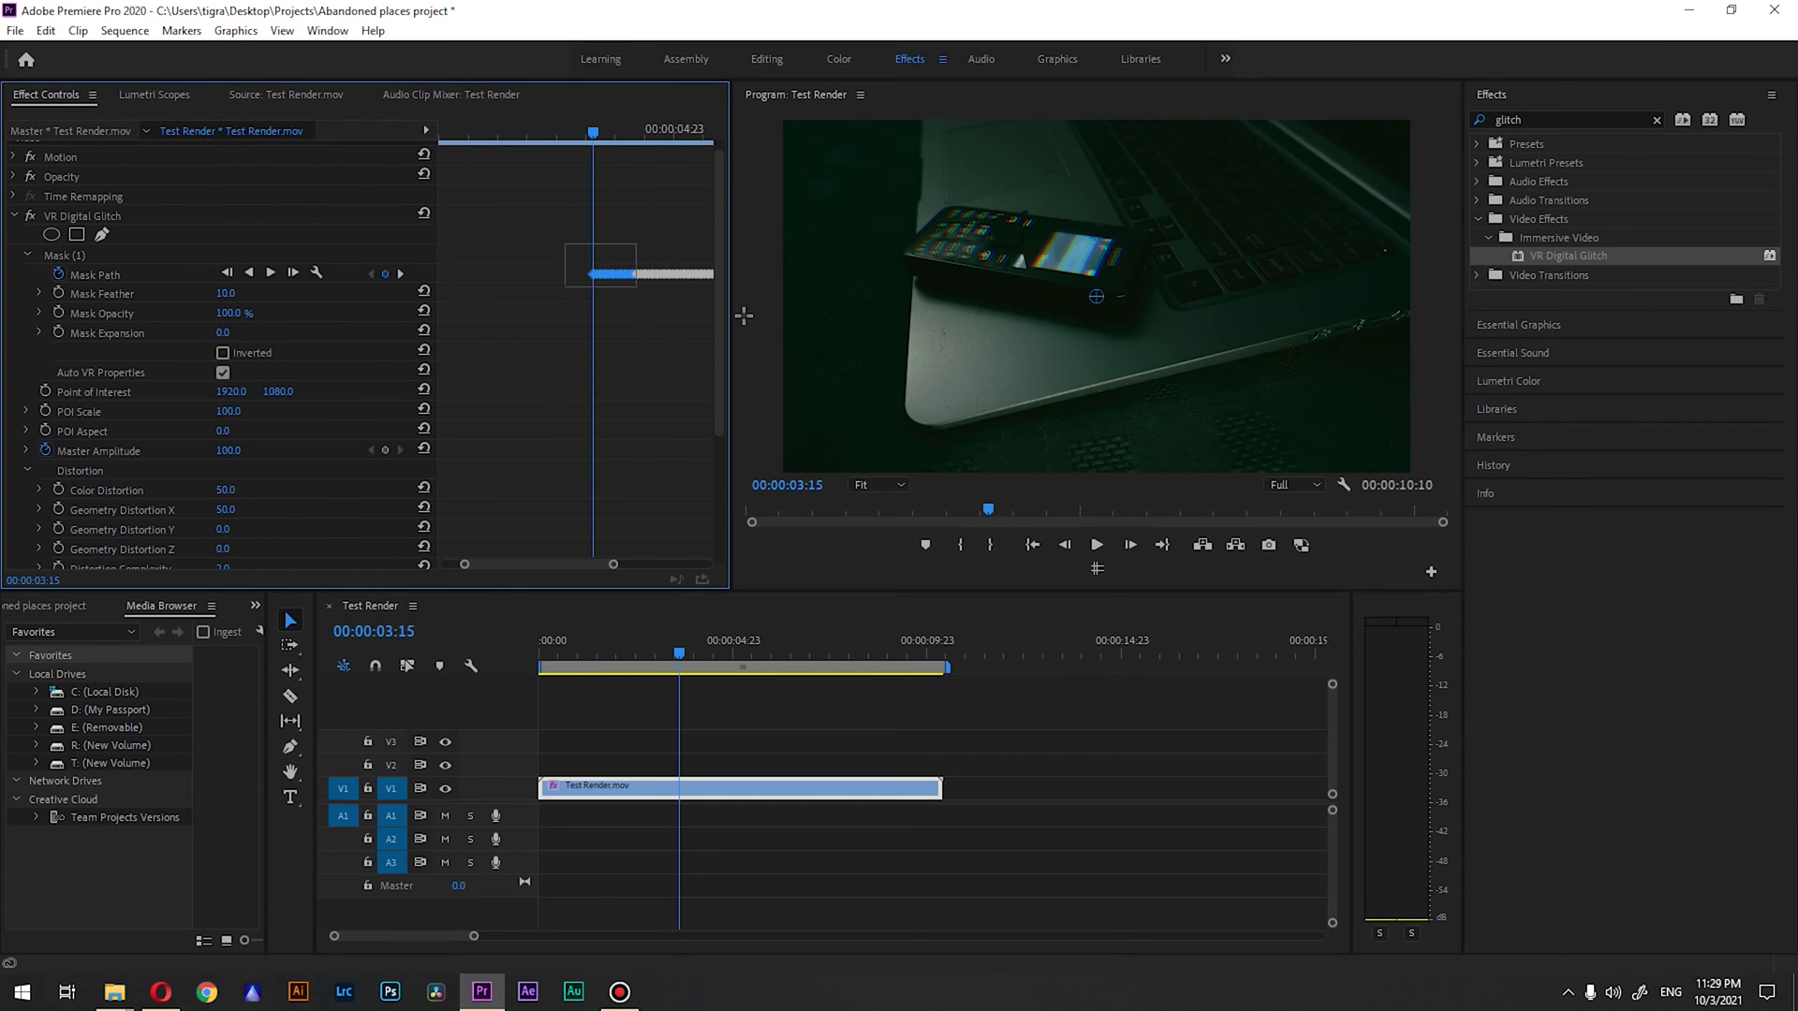
{"action": "left_click_drag", "start_coordinate": [569, 253], "coordinate": [626, 300]}
{"action": "key", "text": "Delete"}
{"action": "left_click", "coordinate": [29, 230]}
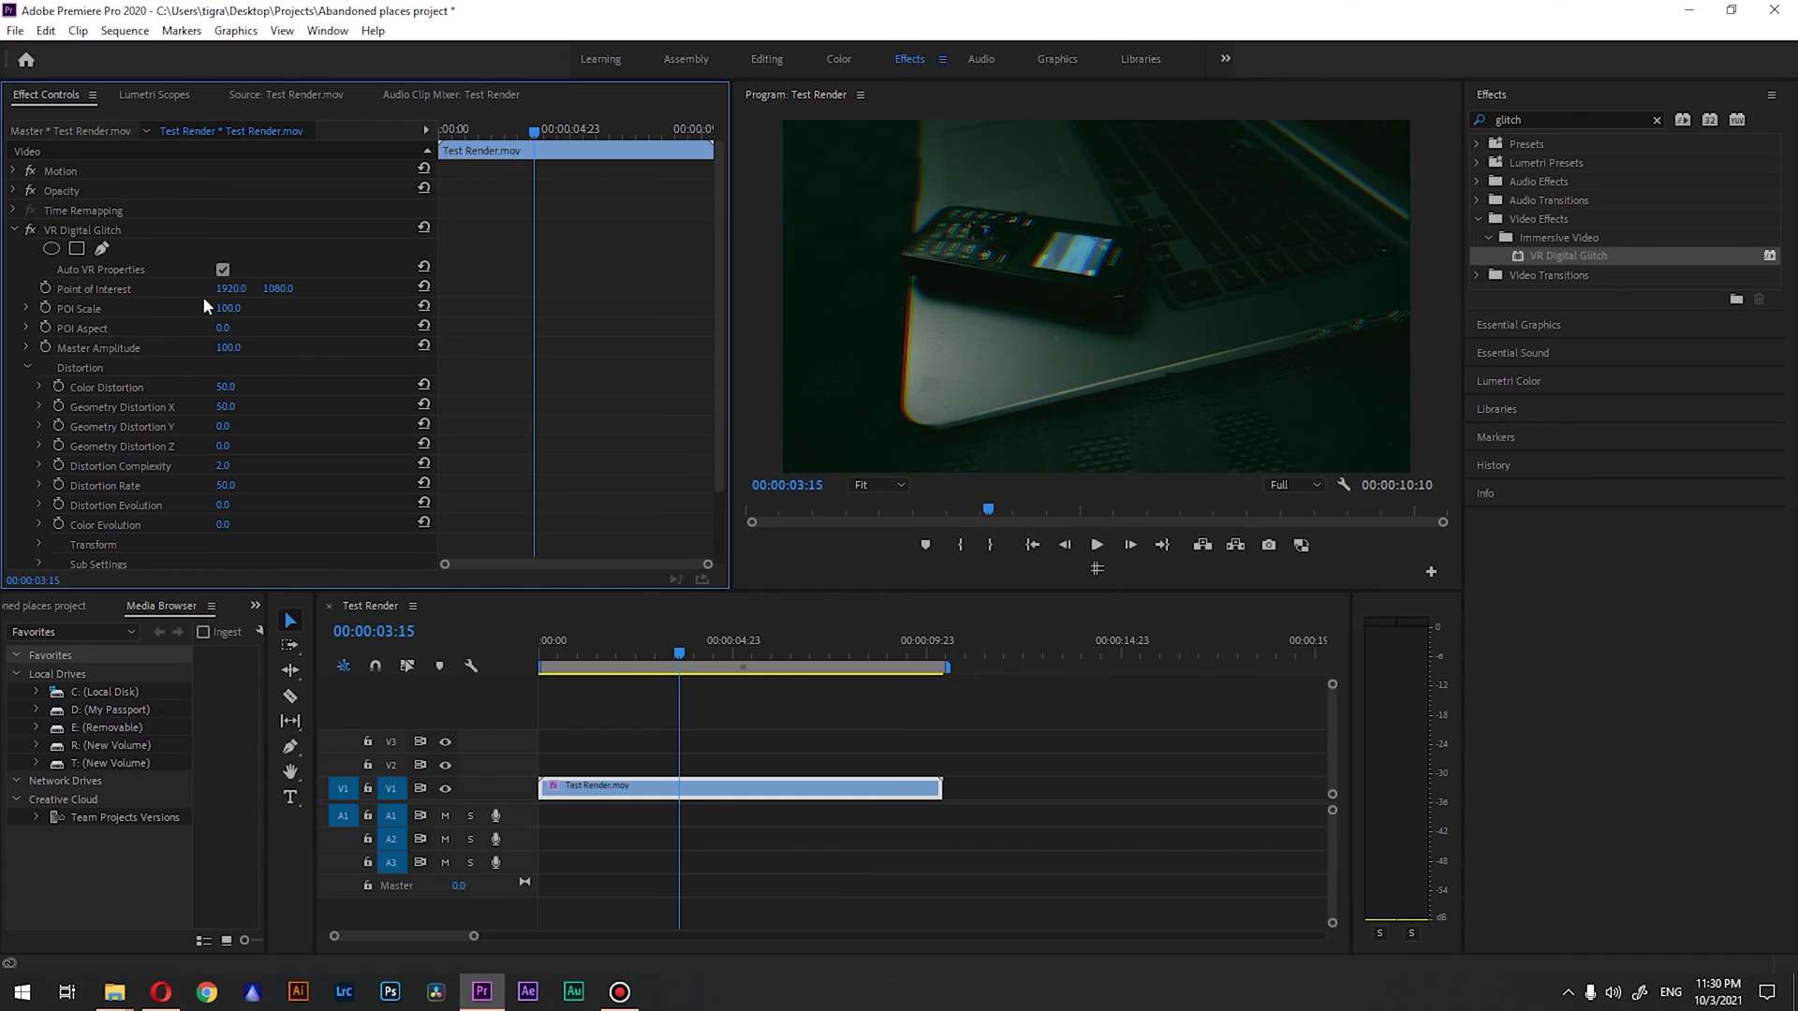
Step: Preview the clip full-frame, then set a new Master Amplitude keyframe
{"action": "key", "text": "grave"}
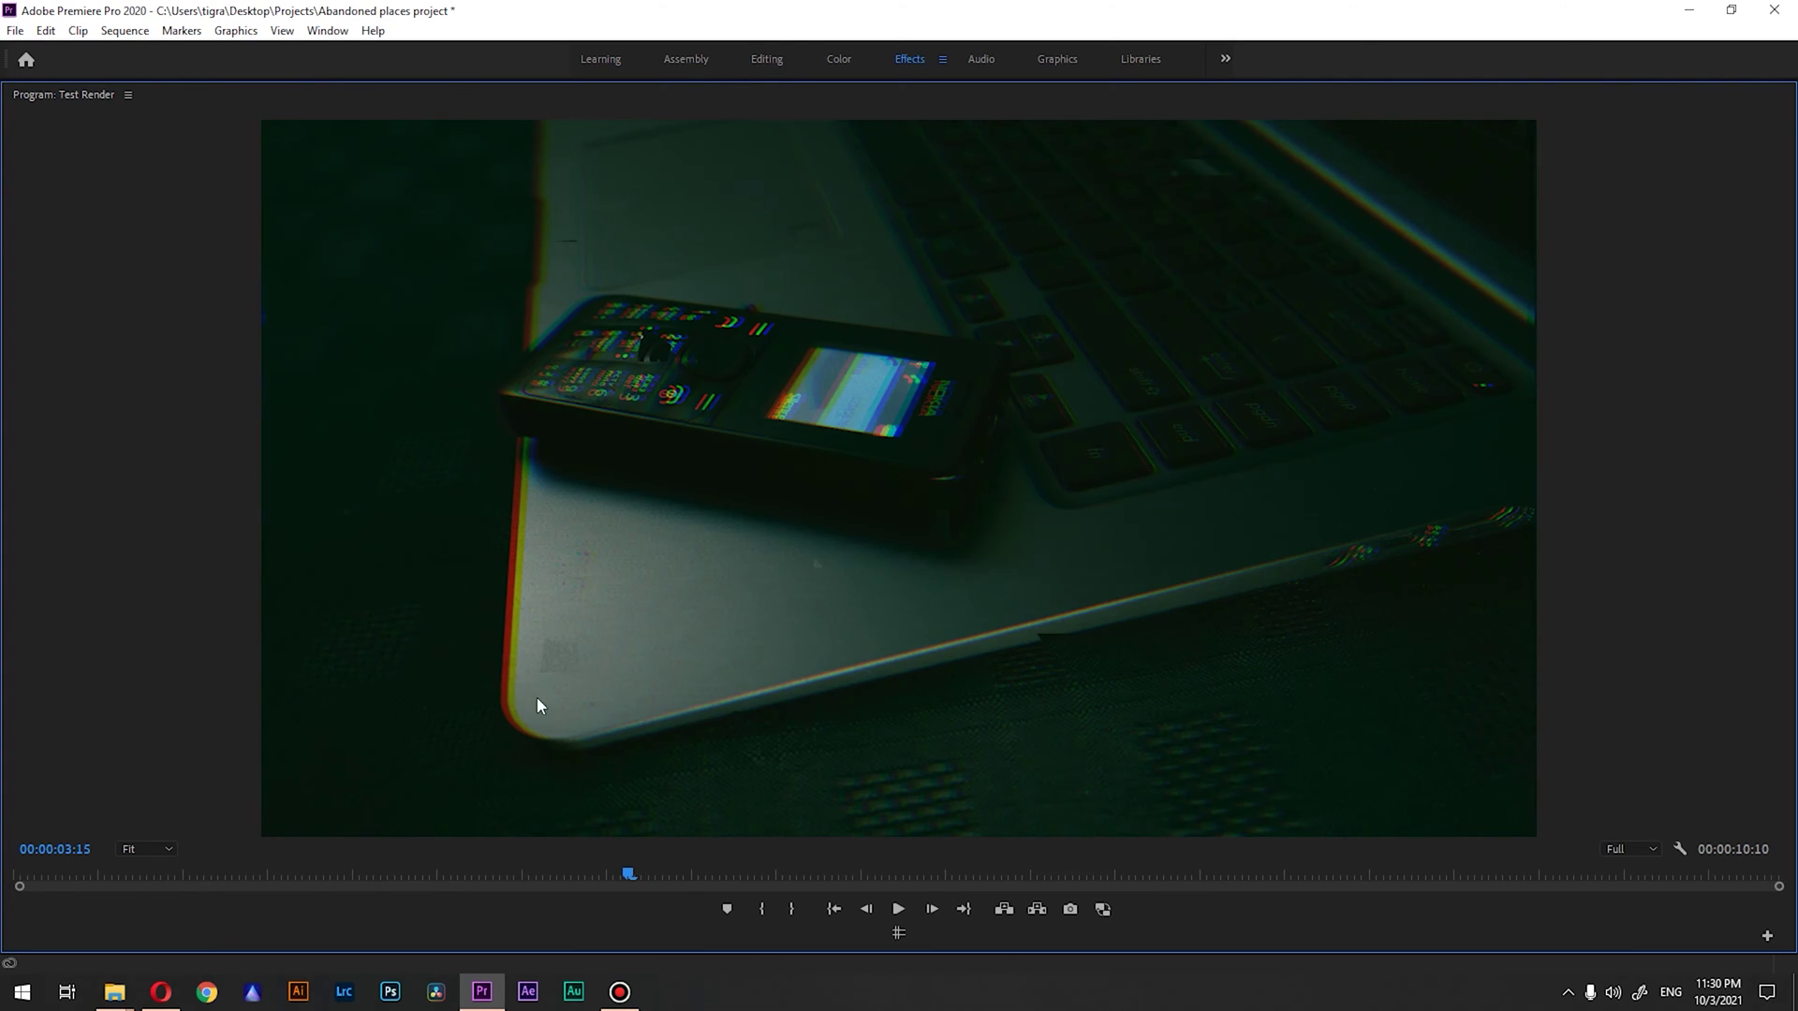
{"action": "key", "text": "grave"}
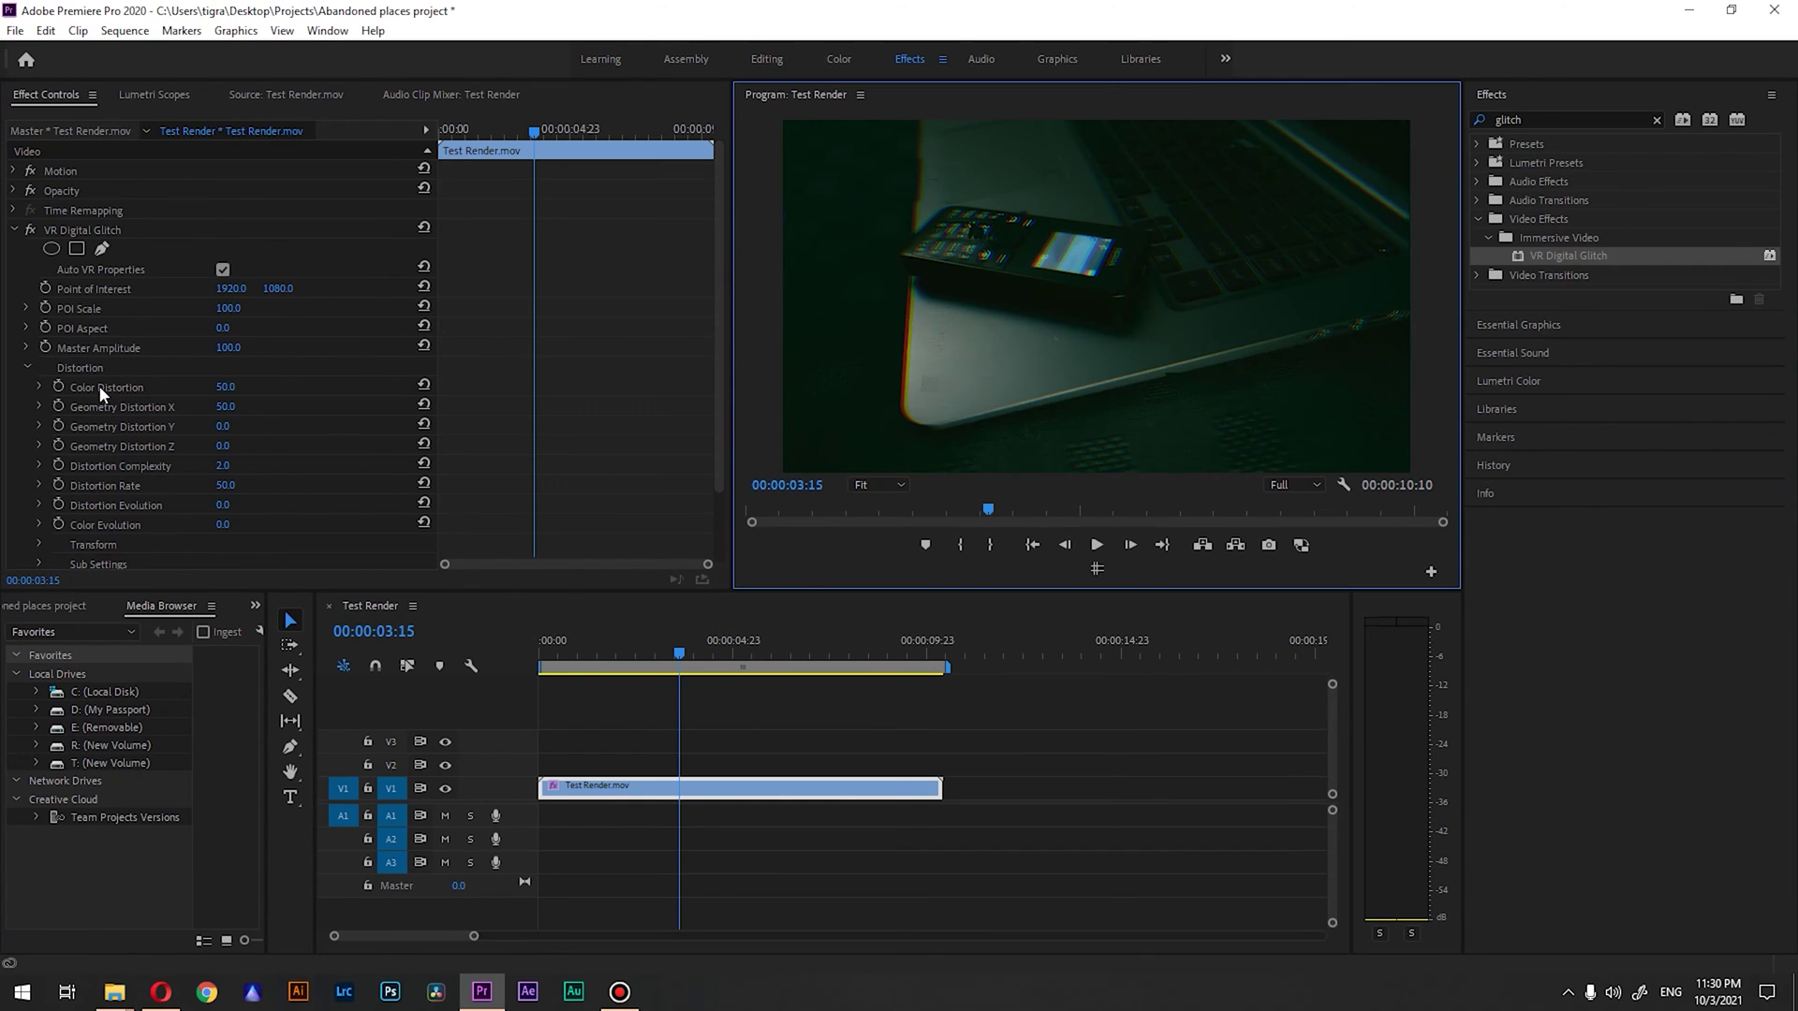
{"action": "left_click", "coordinate": [45, 348]}
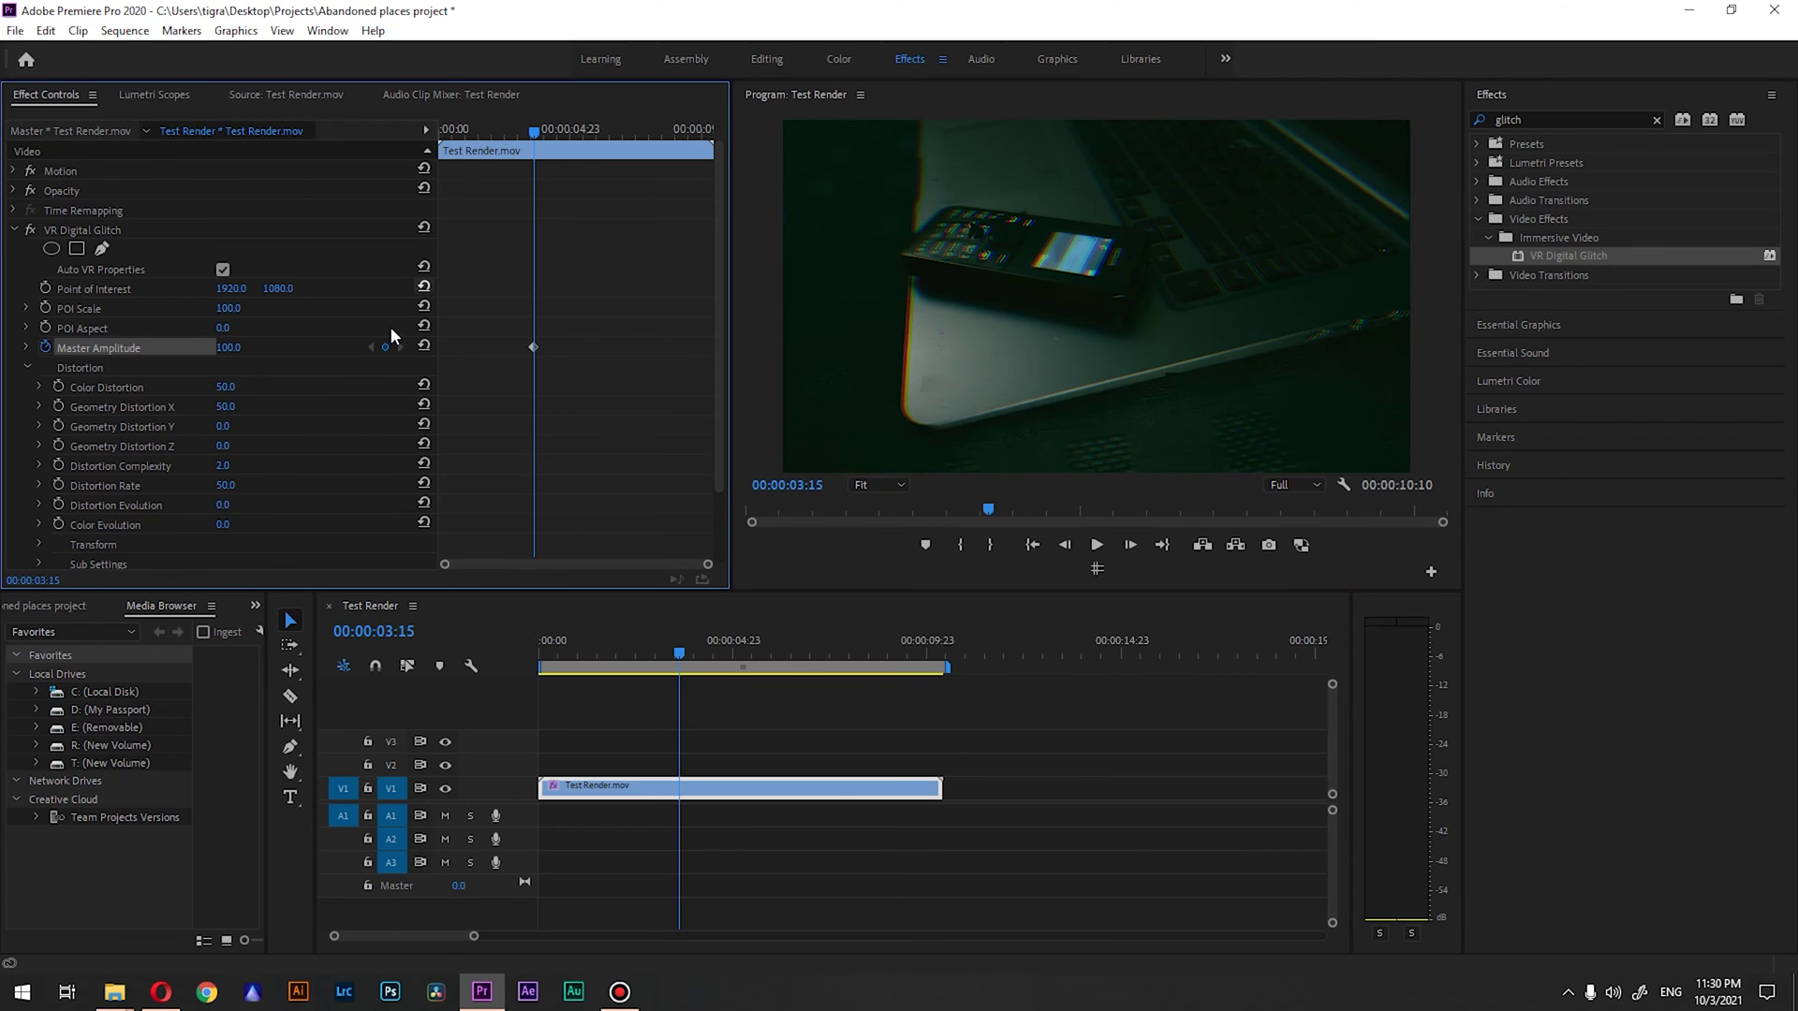
Step: Keyframe Master Amplitude alternating between 0 and 100 every few frames, ending at 0 at 5:00
{"action": "left_click_drag", "start_coordinate": [229, 348], "coordinate": [183, 344]}
{"action": "key", "text": "Right"}
{"action": "key", "text": "Right"}
{"action": "key", "text": "Right"}
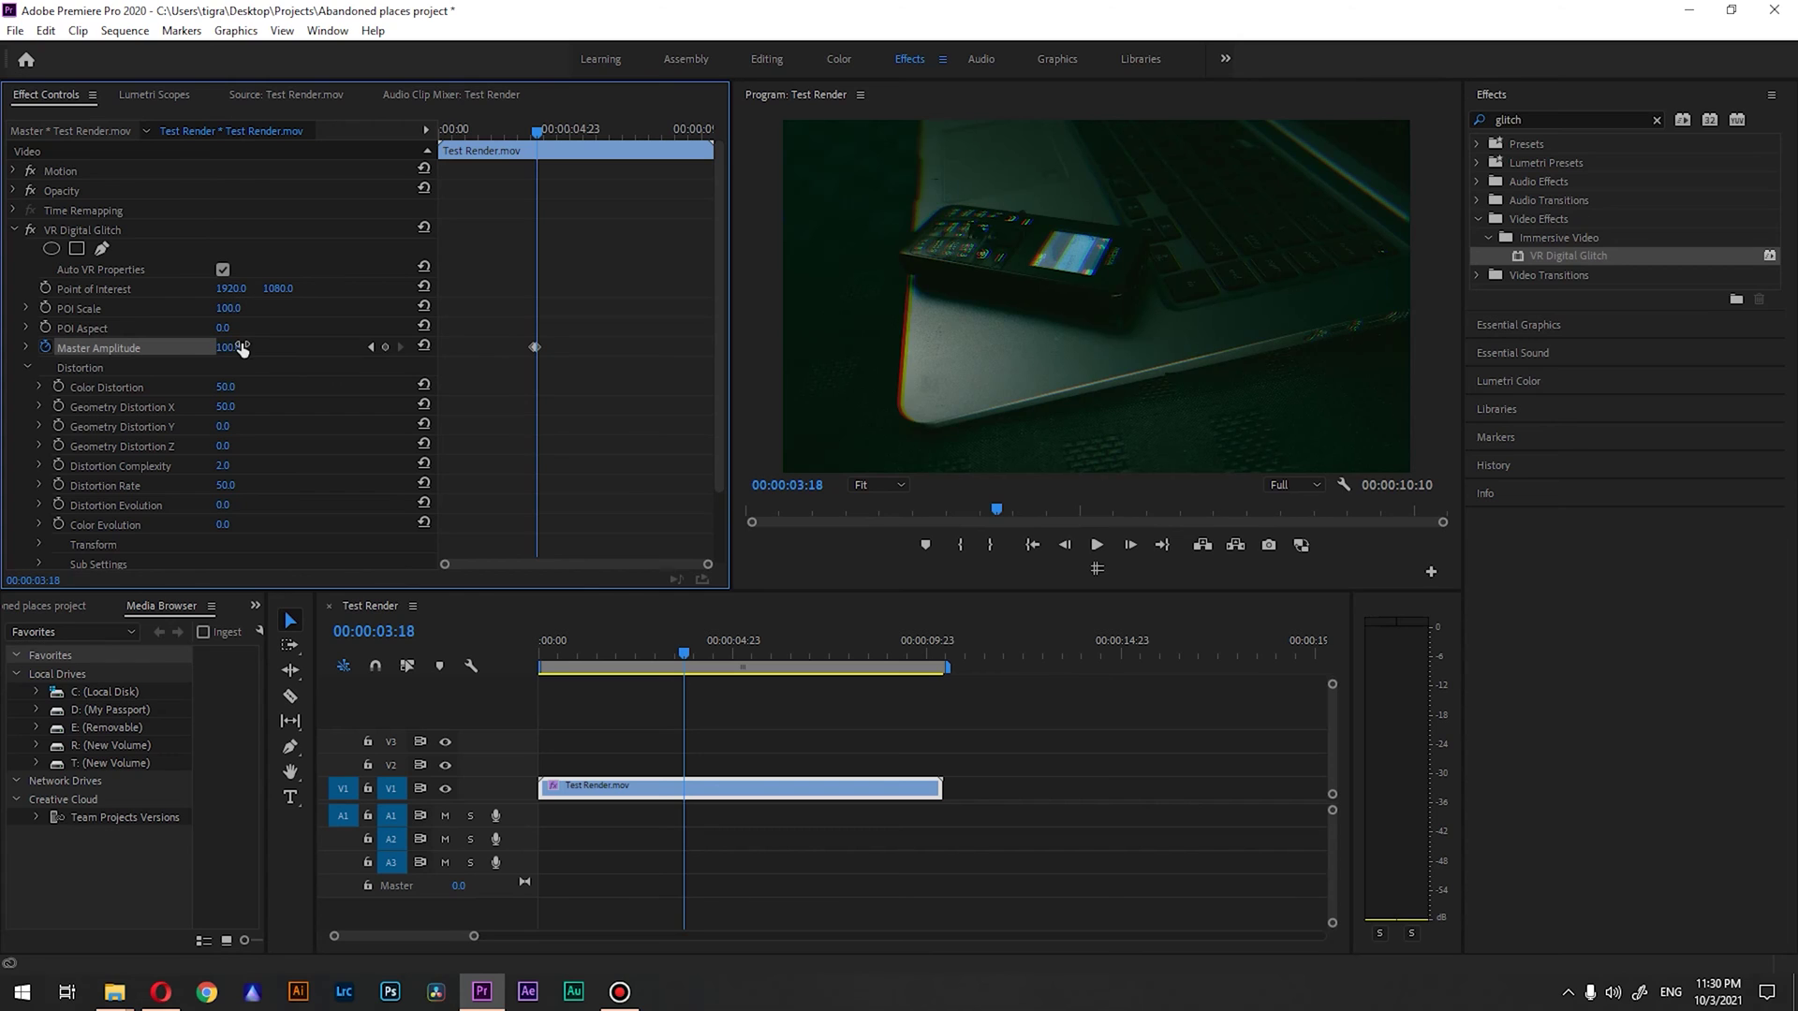
{"action": "key", "text": "Right"}
{"action": "mouse_move", "coordinate": [243, 347]}
{"action": "left_mouse_down"}
{"action": "mouse_move", "coordinate": [188, 347]}
{"action": "mouse_move", "coordinate": [296, 349]}
{"action": "left_mouse_up"}
{"action": "key", "text": "Right"}
{"action": "key", "text": "Right"}
{"action": "key", "text": "Right"}
{"action": "key", "text": "Right"}
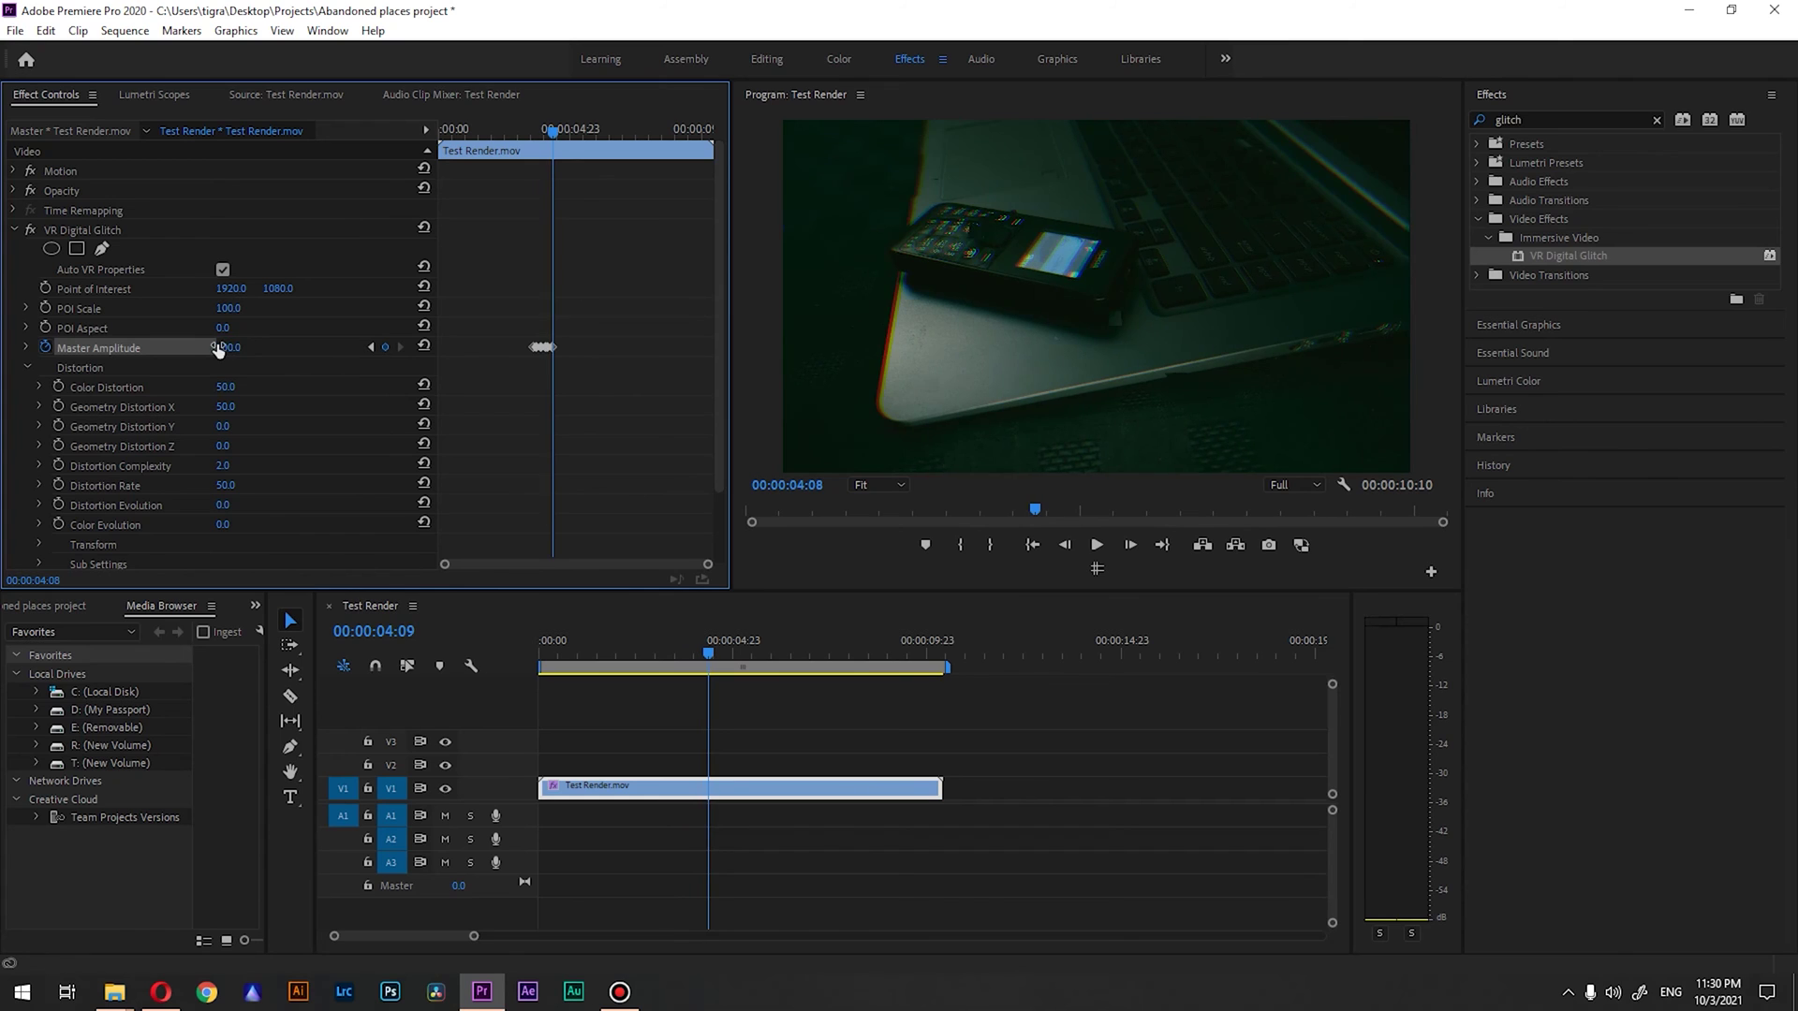
{"action": "key", "text": "Right"}
{"action": "key", "text": "Right"}
{"action": "key", "text": "Right"}
{"action": "left_click_drag", "start_coordinate": [242, 347], "coordinate": [227, 348]}
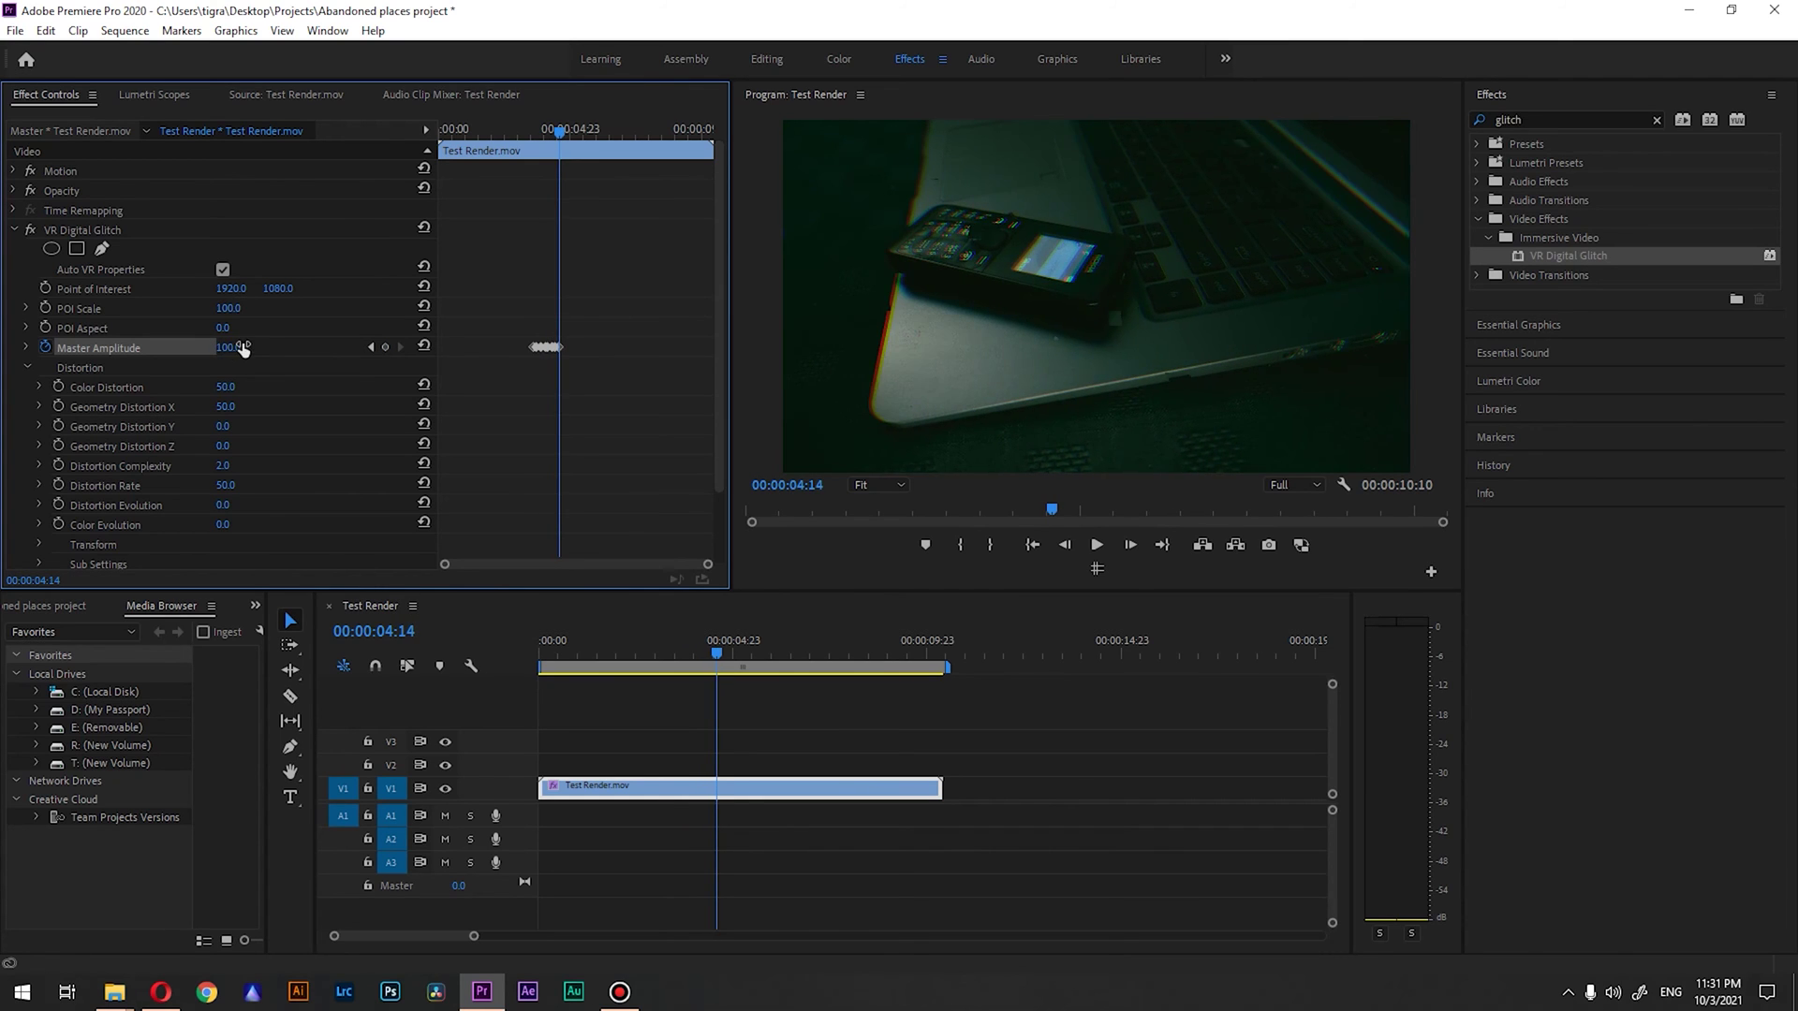
{"action": "key", "text": "Right"}
{"action": "key", "text": "Right"}
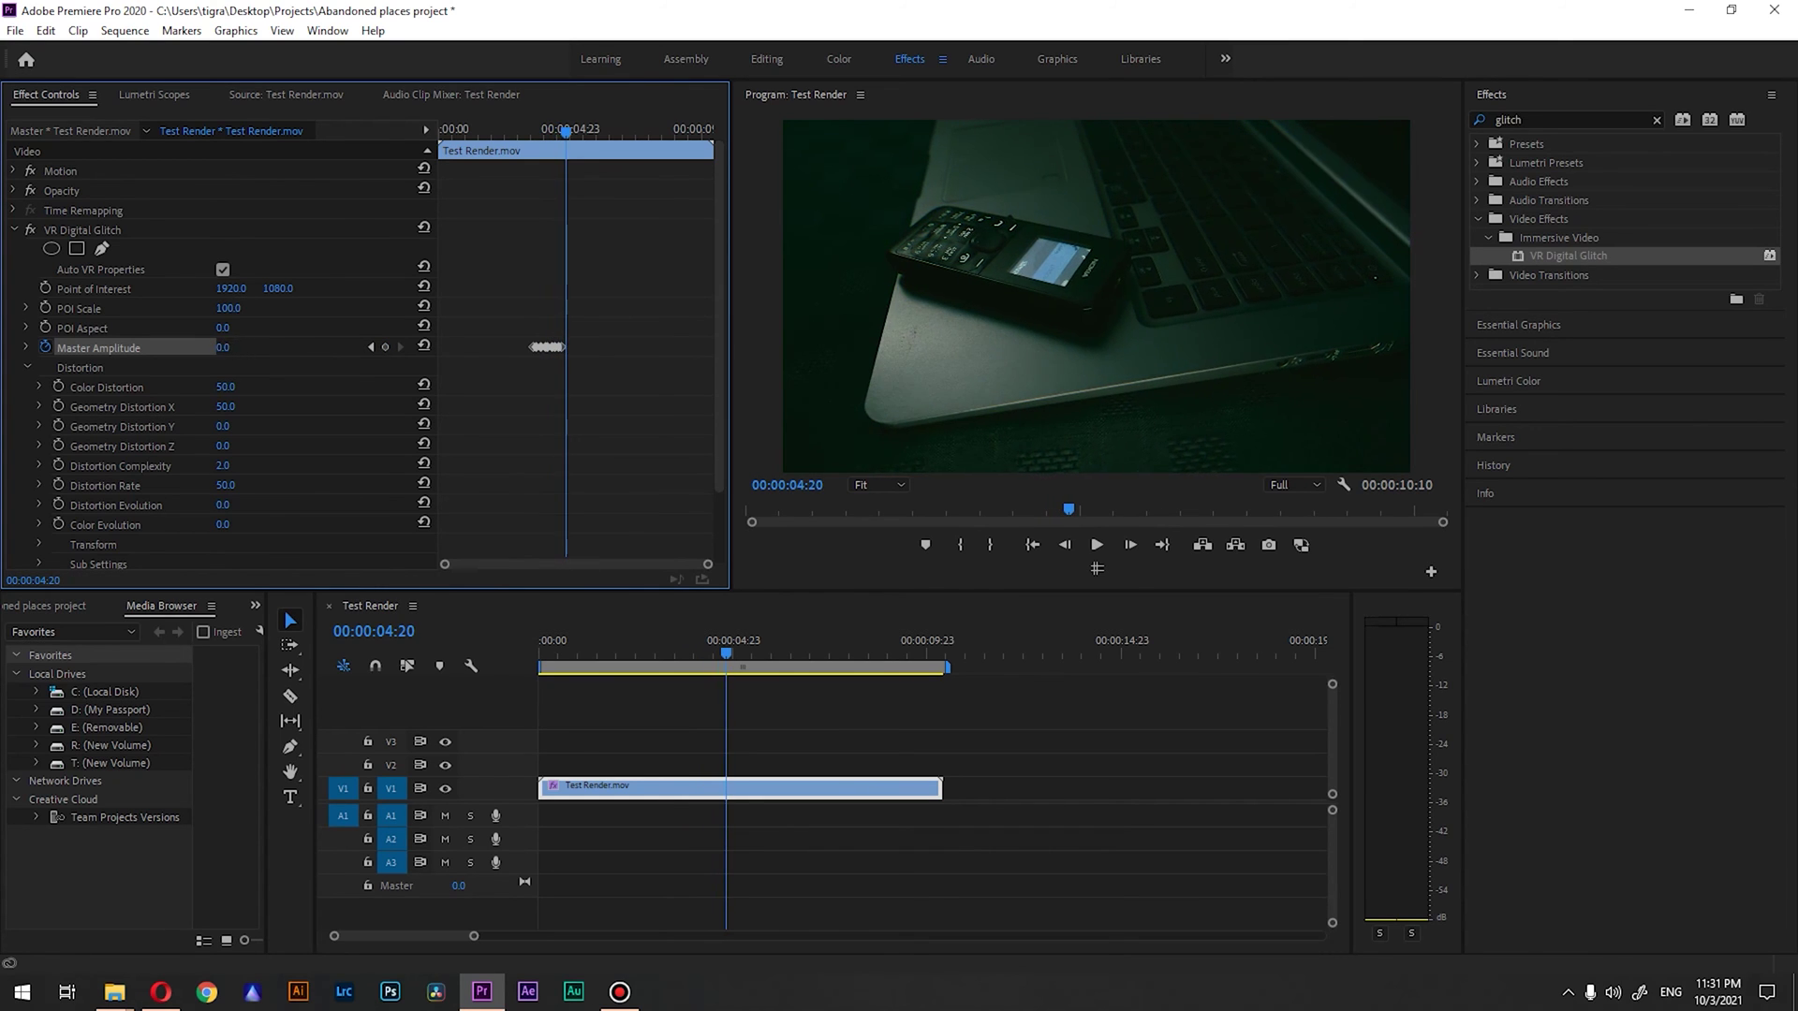
{"action": "left_click_drag", "start_coordinate": [228, 349], "coordinate": [265, 349]}
{"action": "key", "text": "Right"}
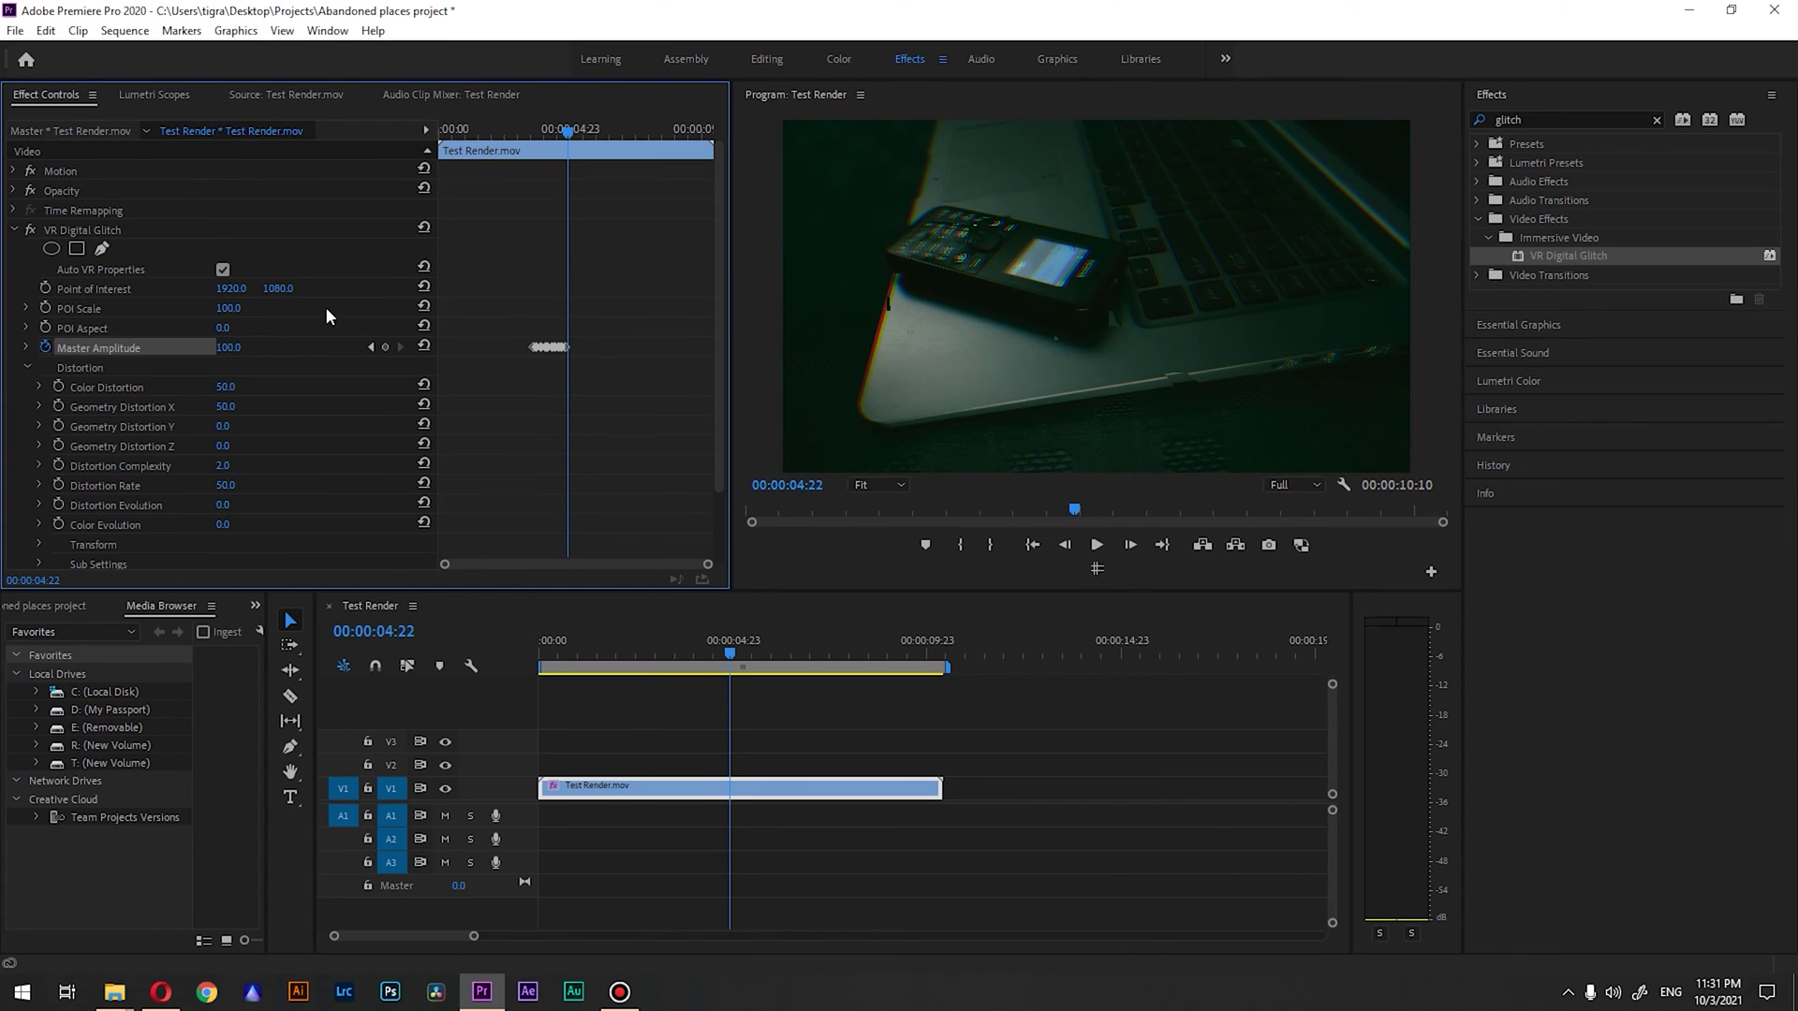
{"action": "key", "text": "Right"}
{"action": "key", "text": "Right"}
{"action": "left_click_drag", "start_coordinate": [233, 347], "coordinate": [192, 348]}
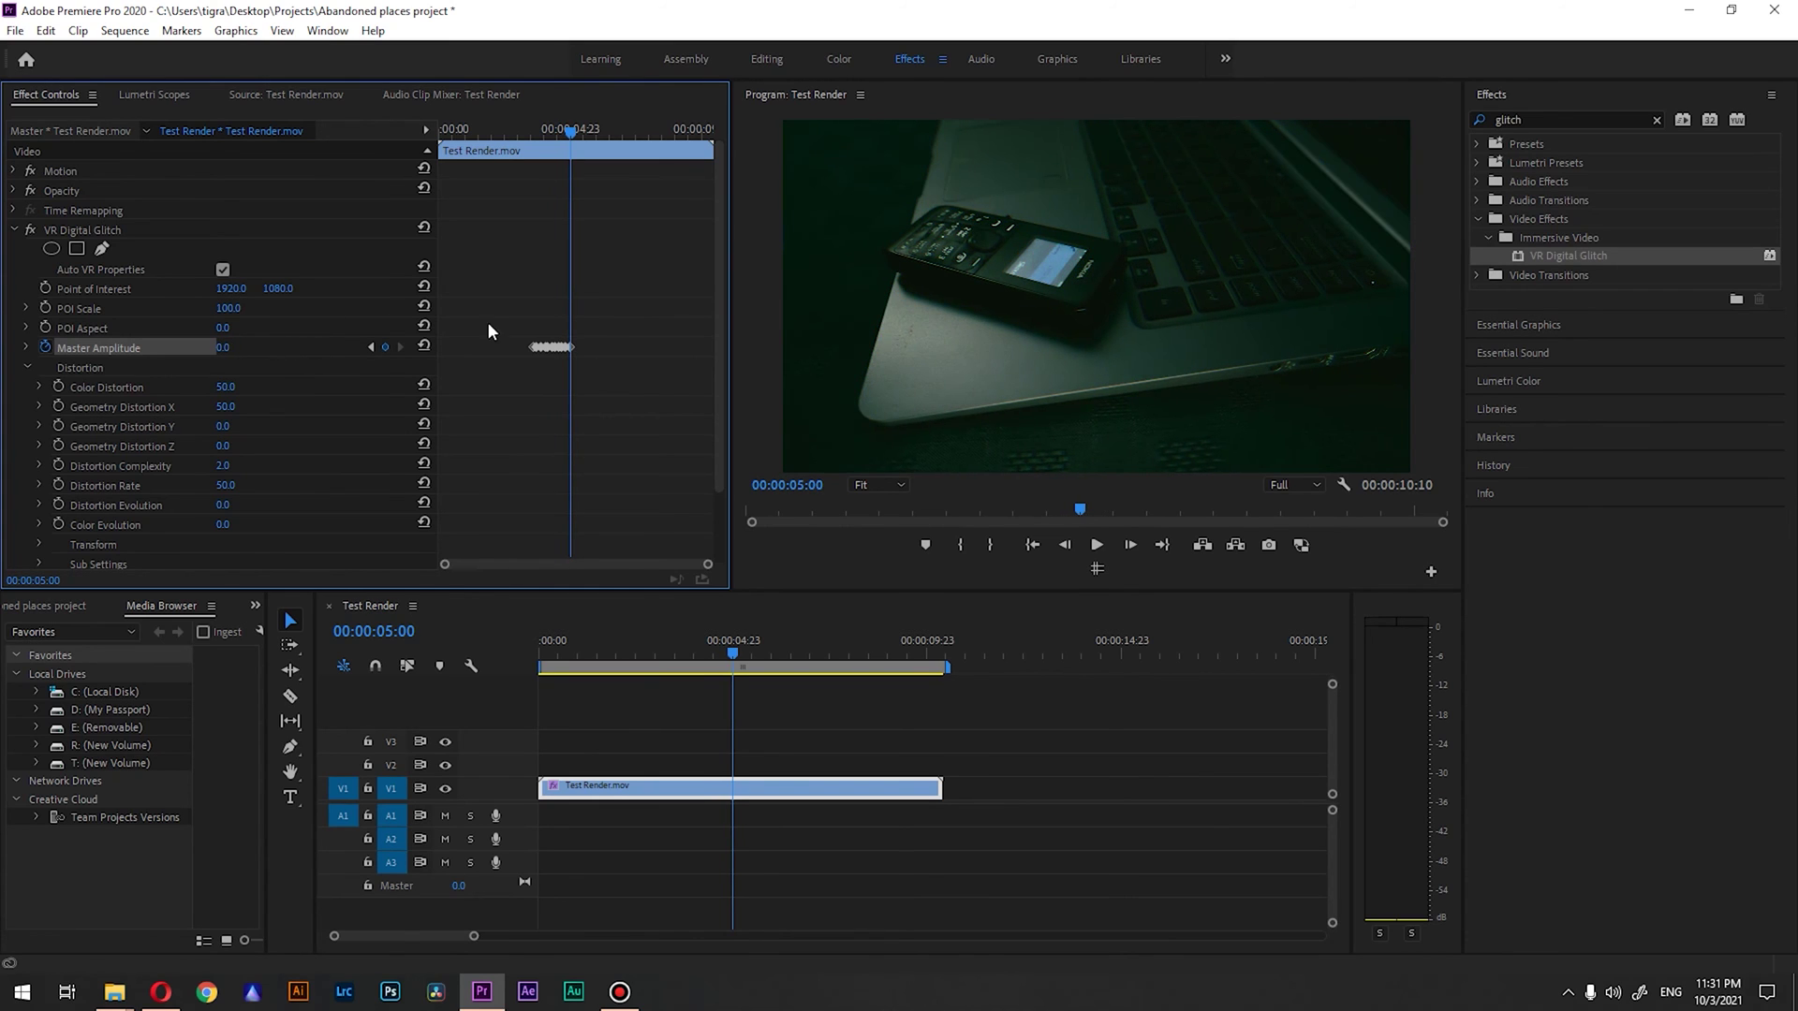
Step: Play back the glitch bursts full-frame from 3:10, then restore the editing layout
{"action": "left_click_drag", "start_coordinate": [581, 139], "coordinate": [492, 132]}
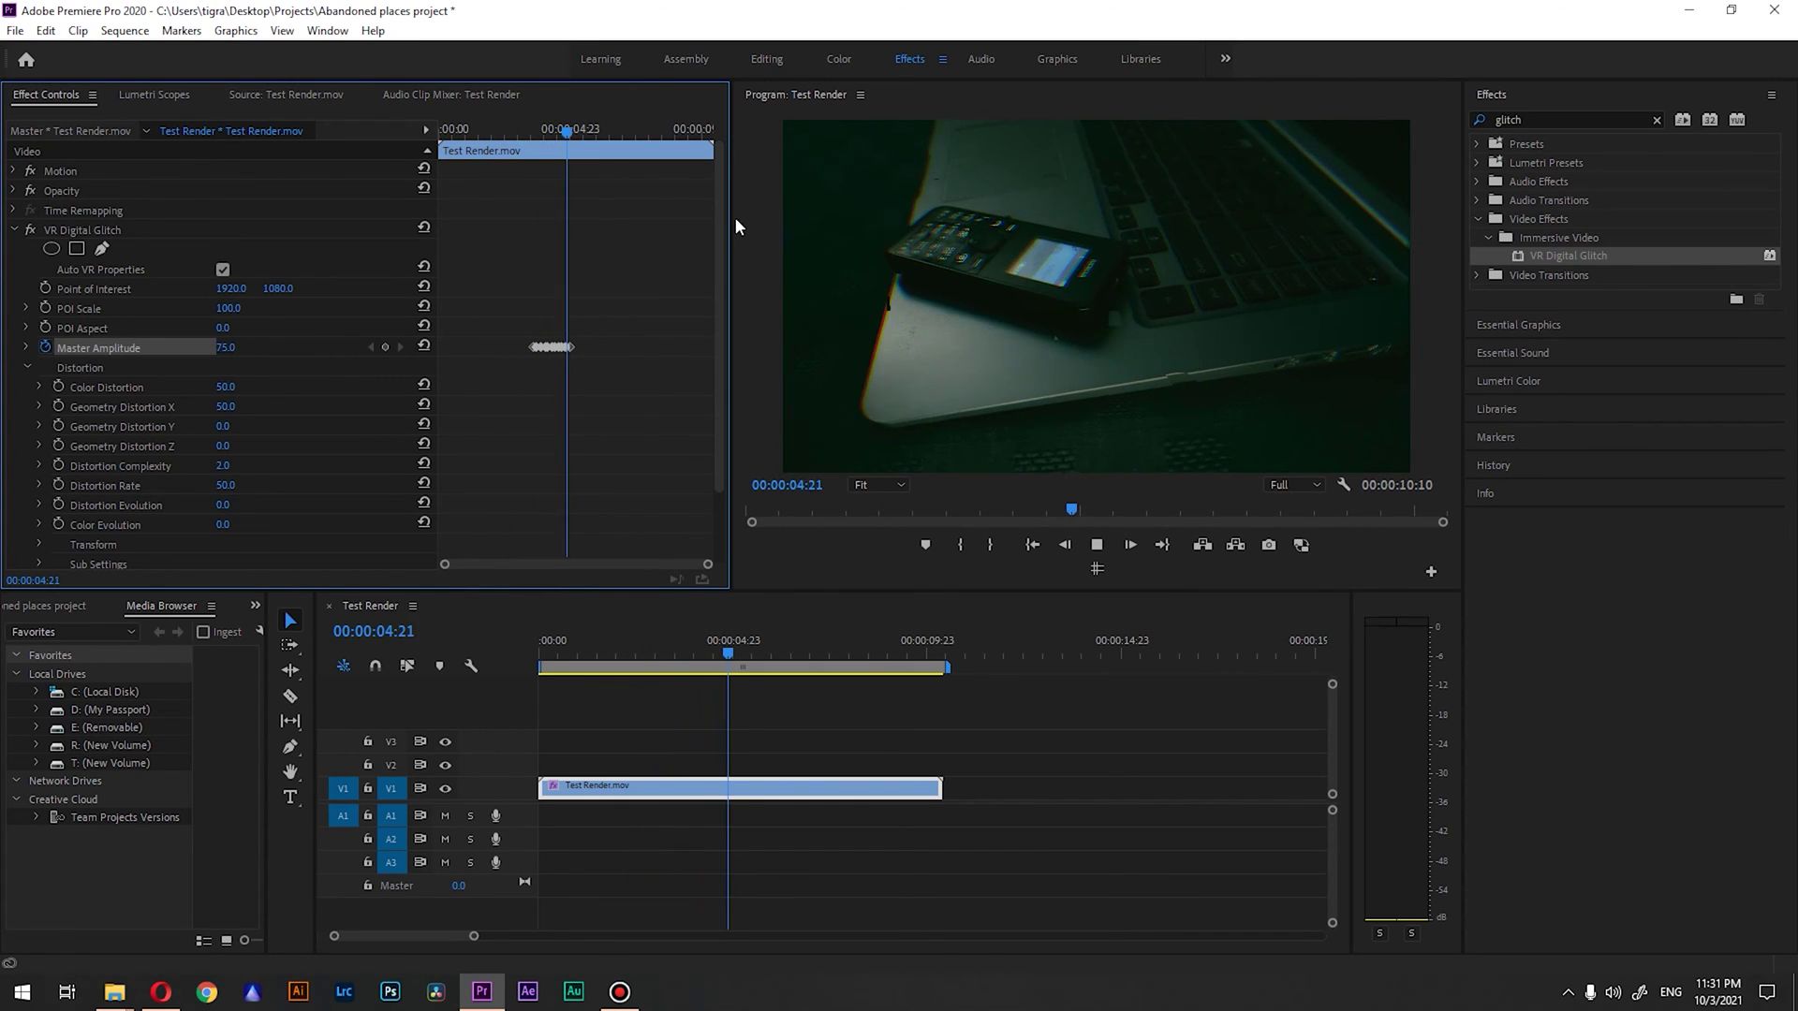
{"action": "left_click", "coordinate": [530, 135]}
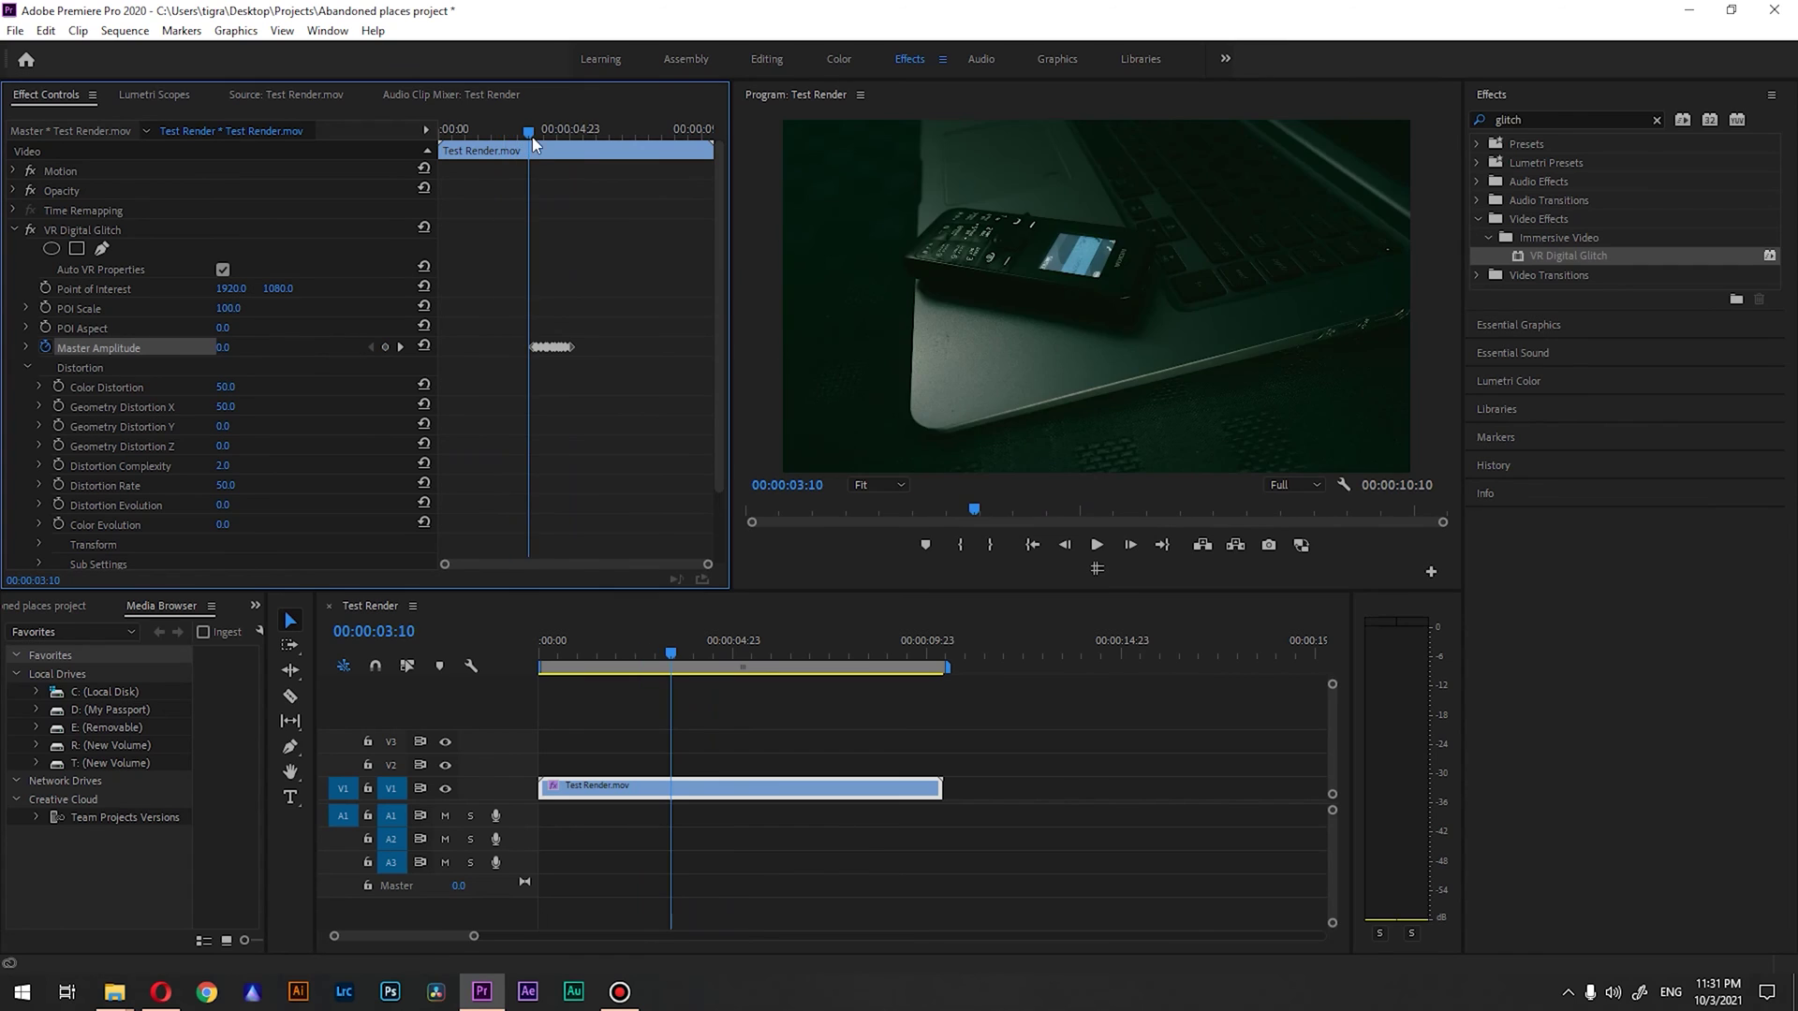
{"action": "key", "text": "grave"}
{"action": "key", "text": "grave"}
{"action": "key", "text": "grave"}
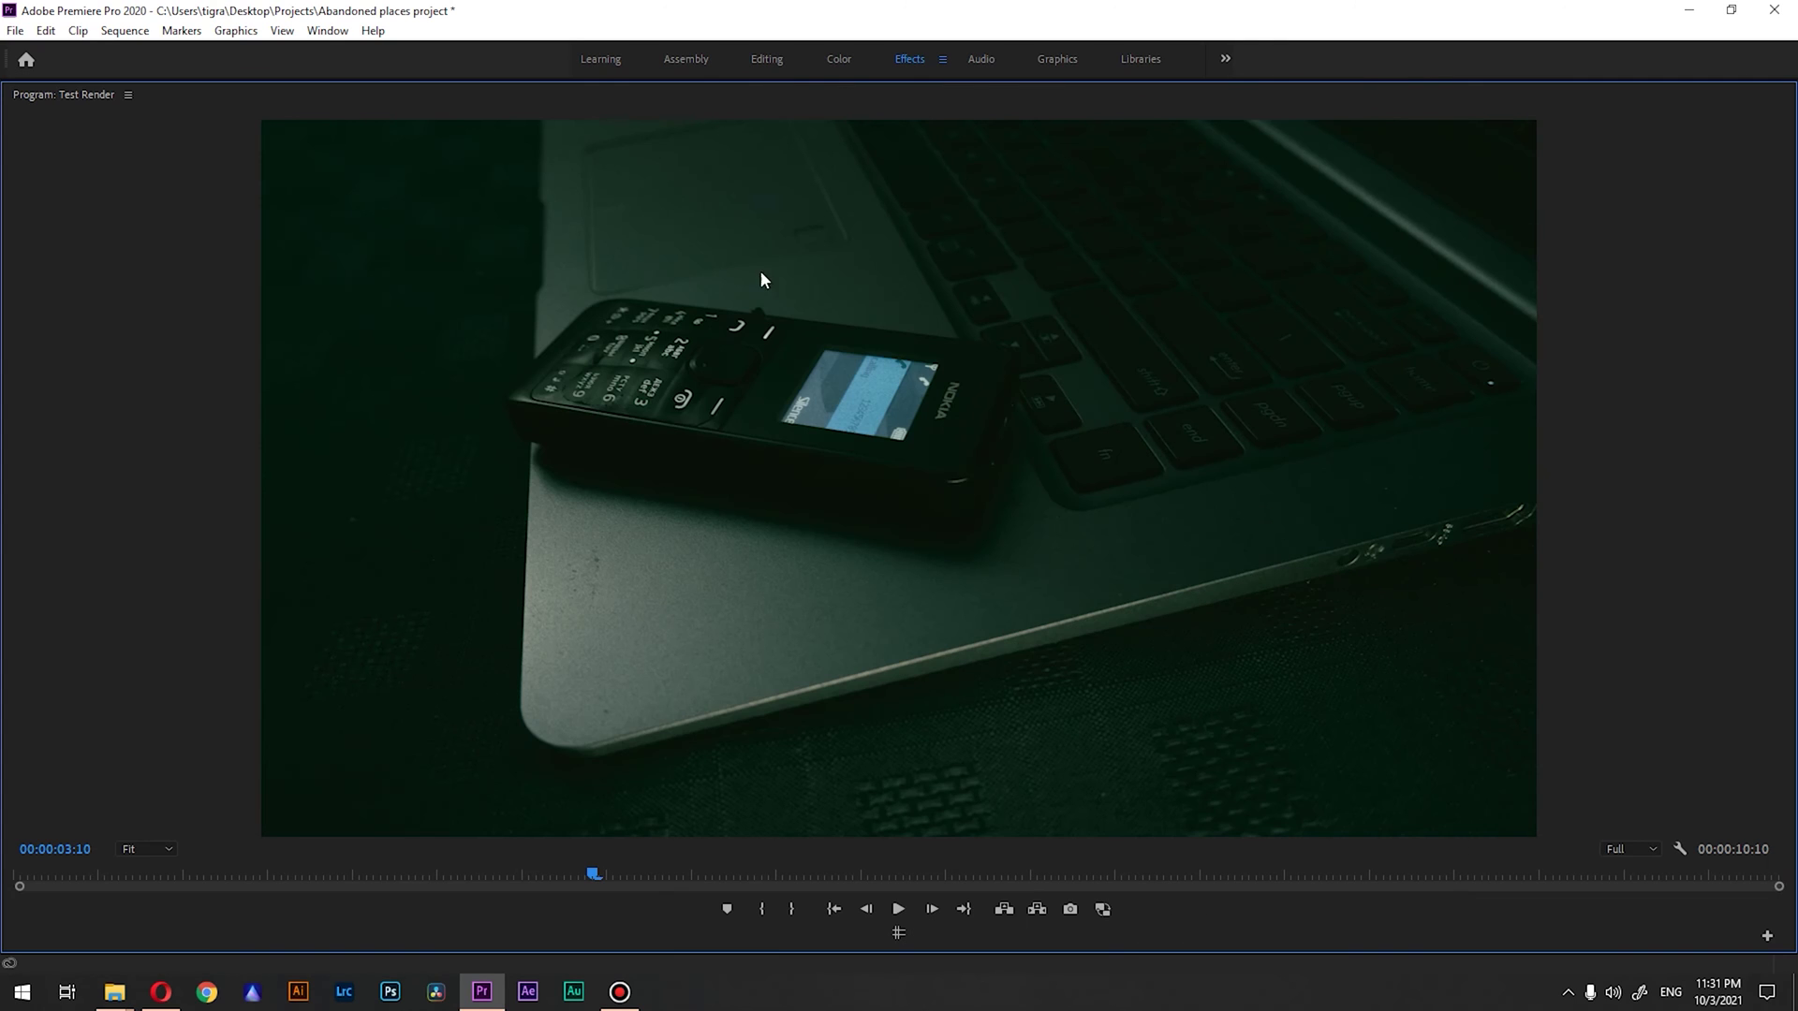
{"action": "key", "text": "space"}
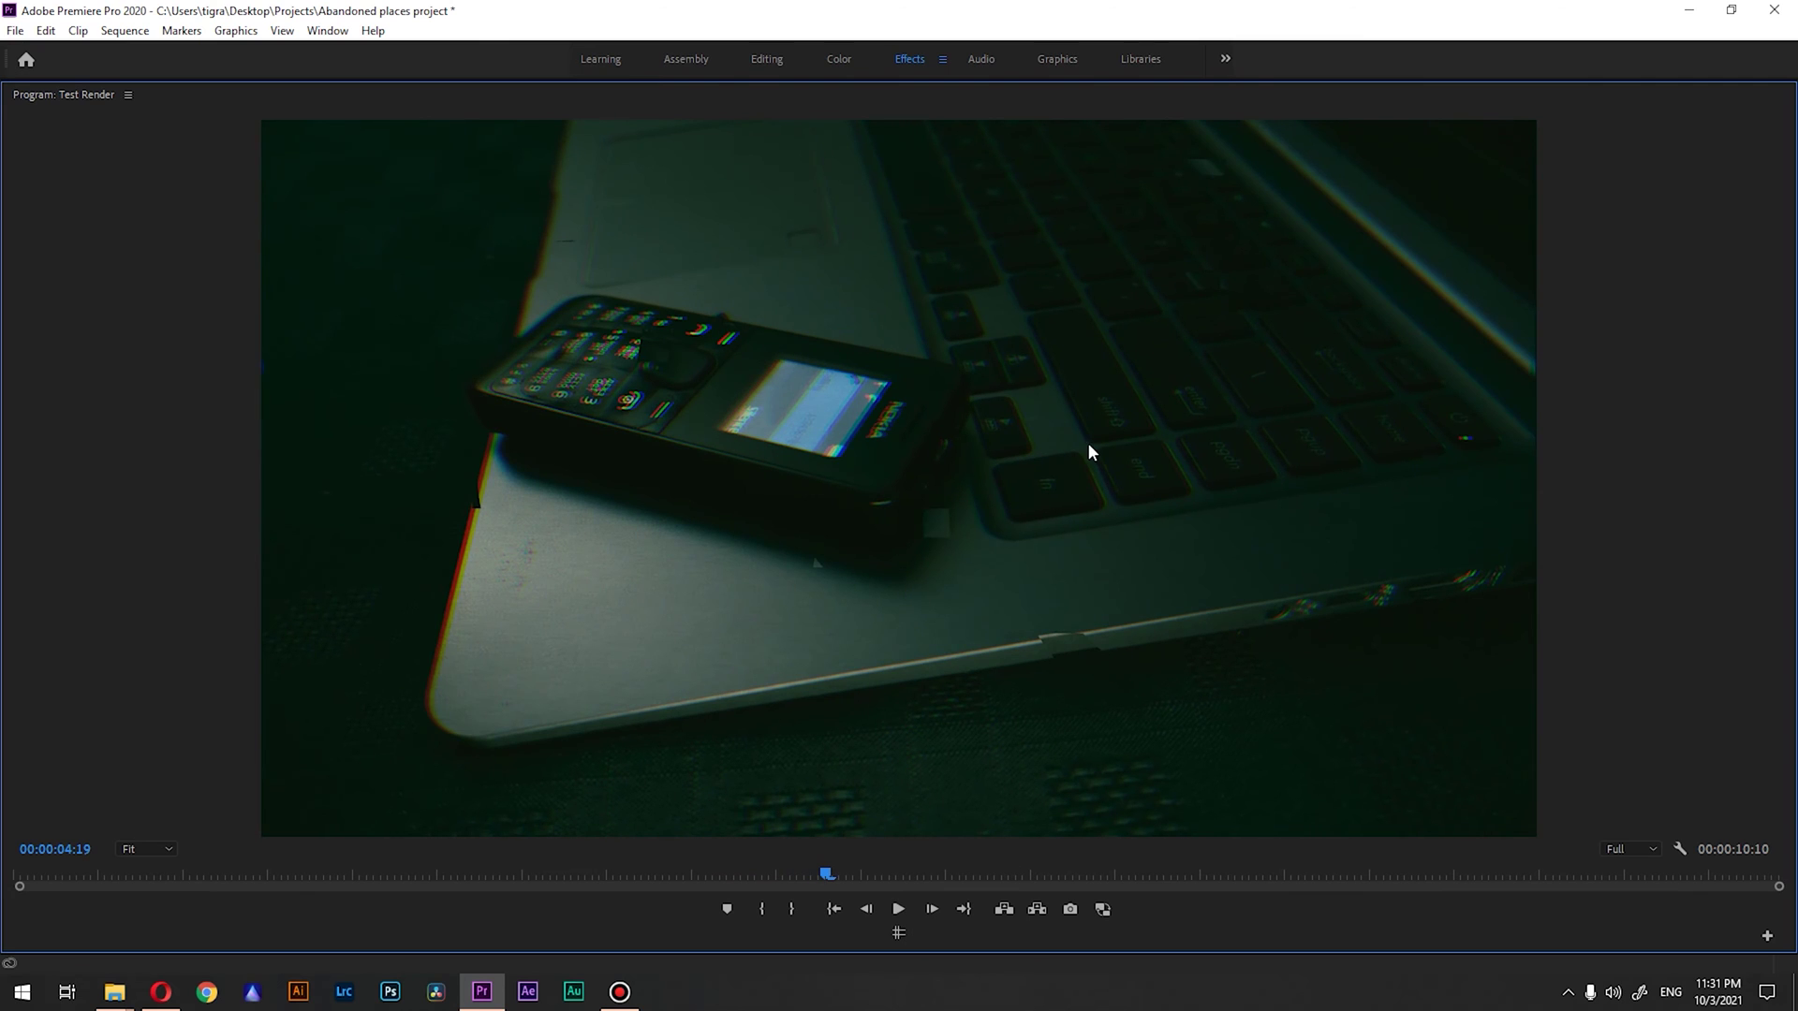
{"action": "key", "text": "grave"}
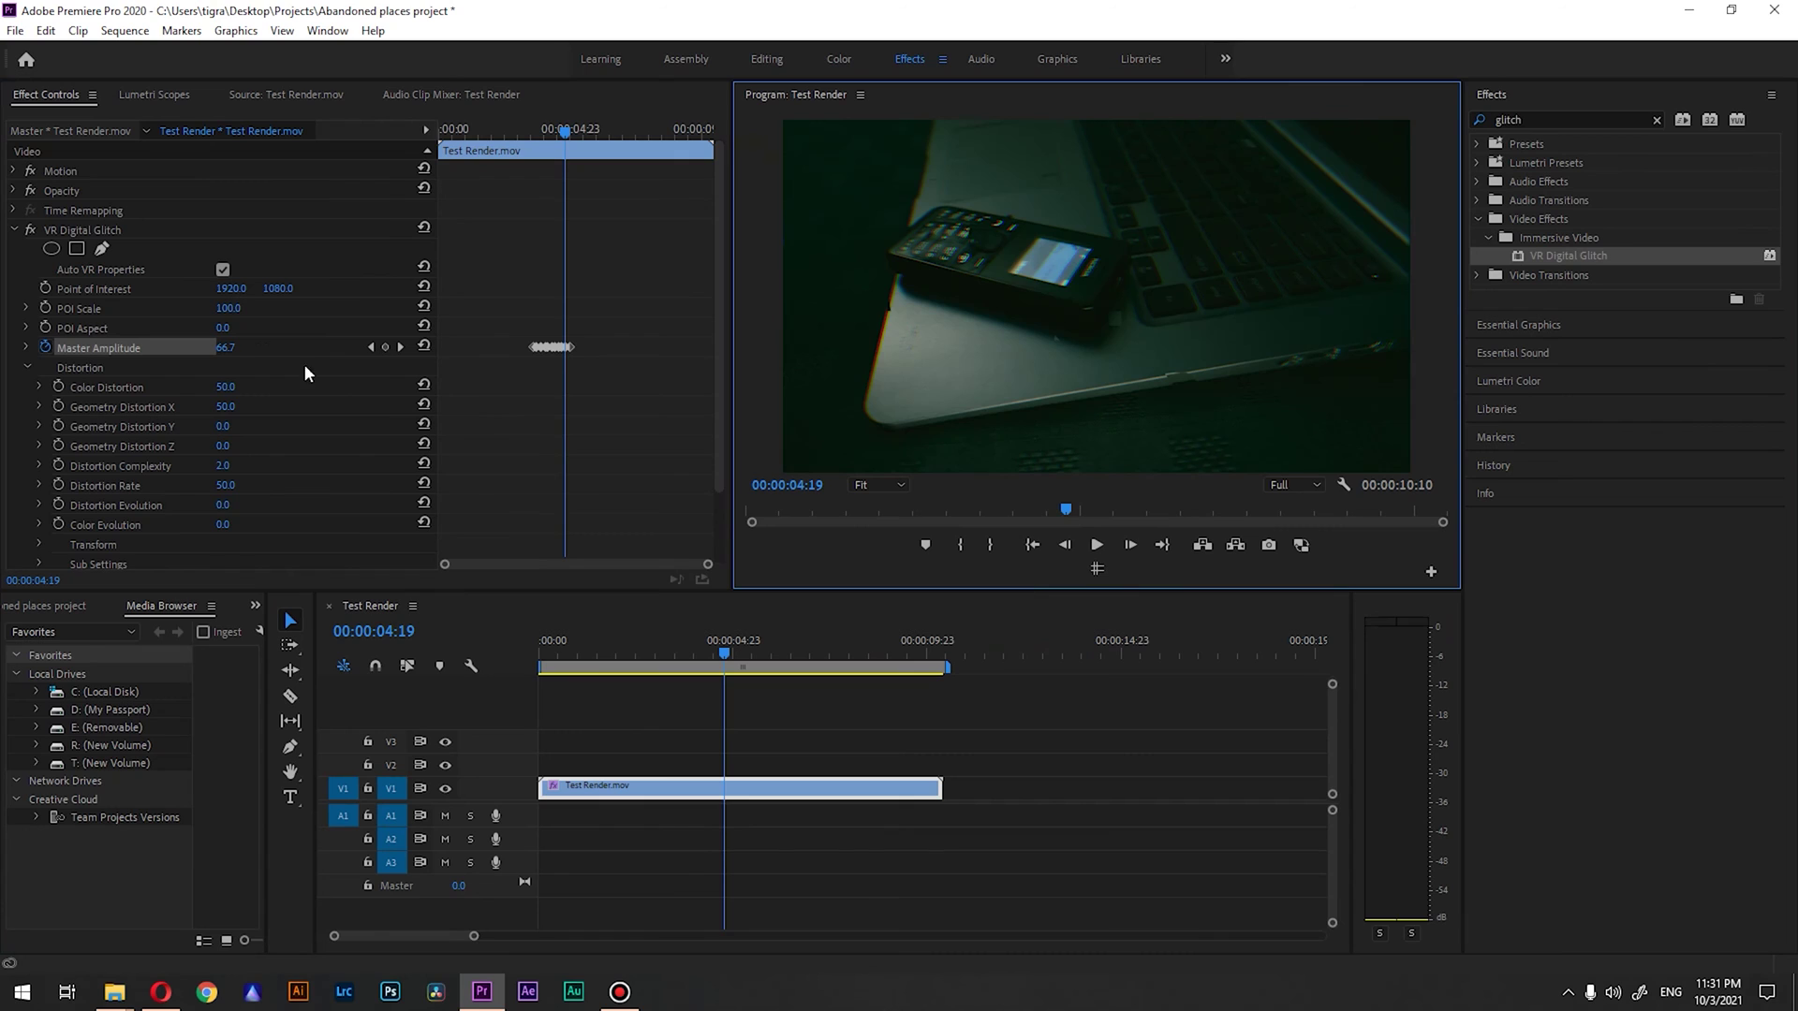
Step: Rotate the glitch's Color Evolution to 156°
{"action": "scroll", "coordinate": [310, 384], "scroll_direction": "down", "scroll_amount": 3}
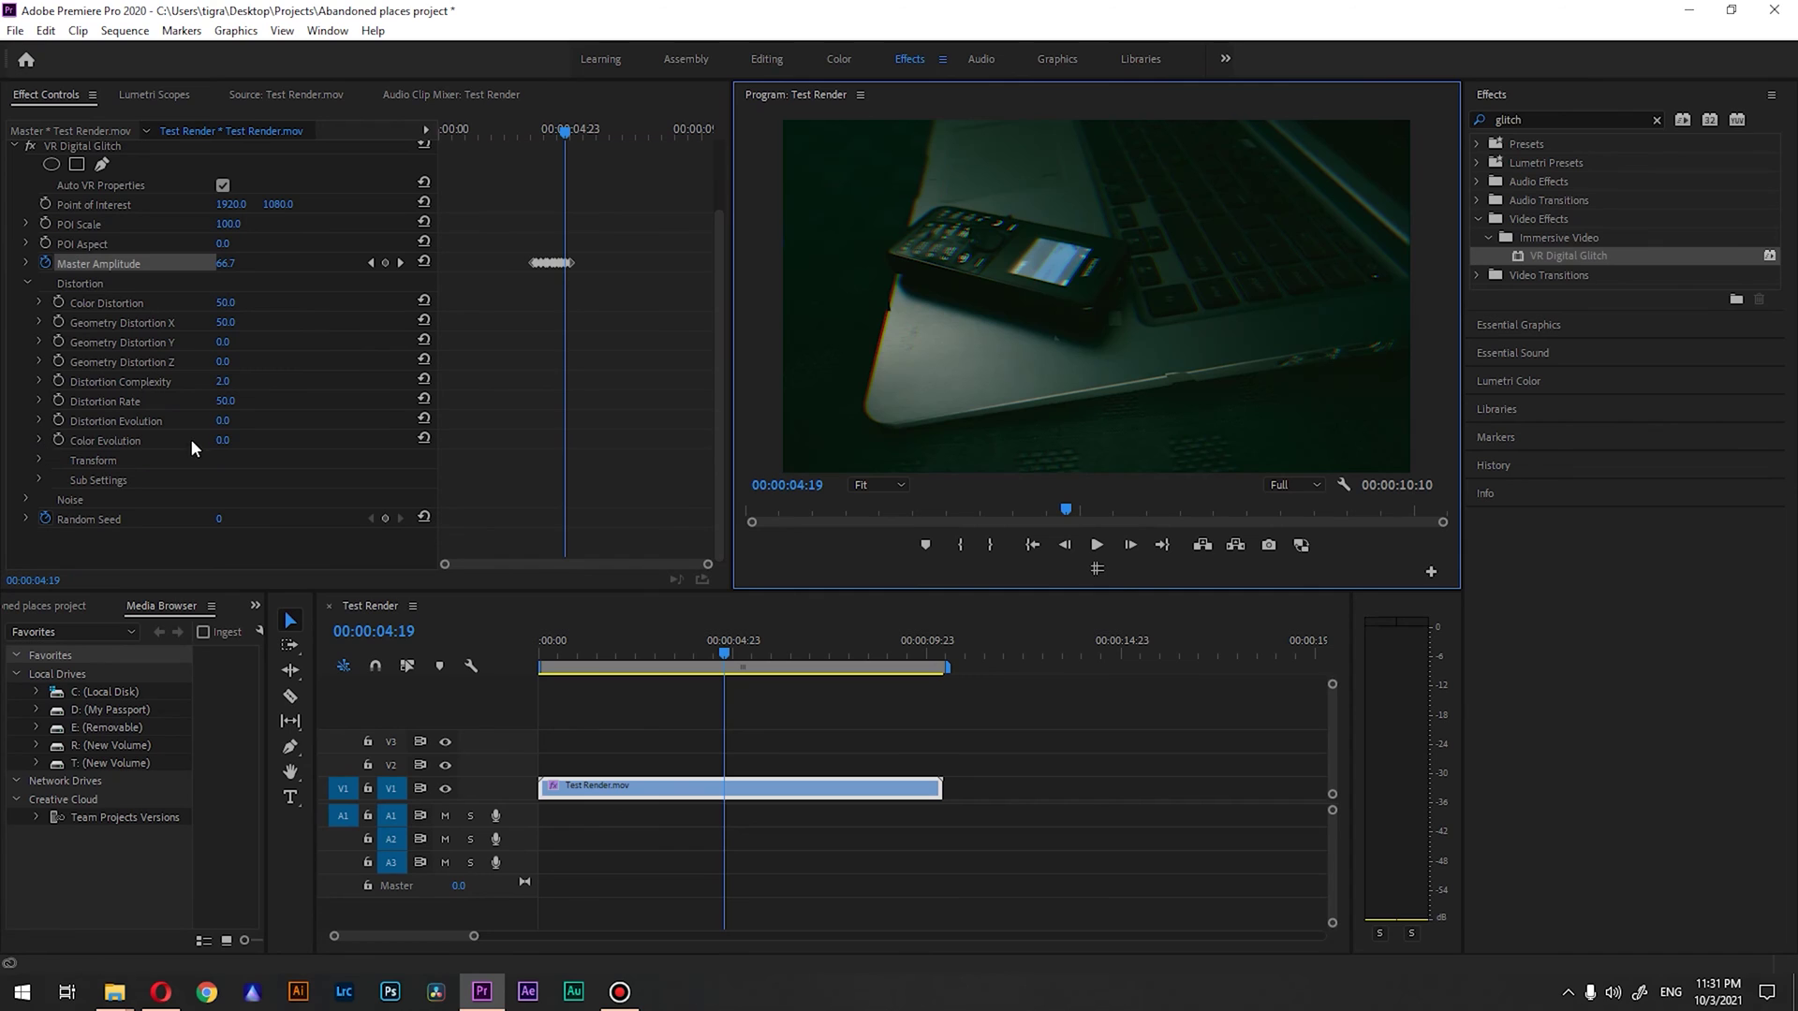
{"action": "left_click", "coordinate": [258, 439]}
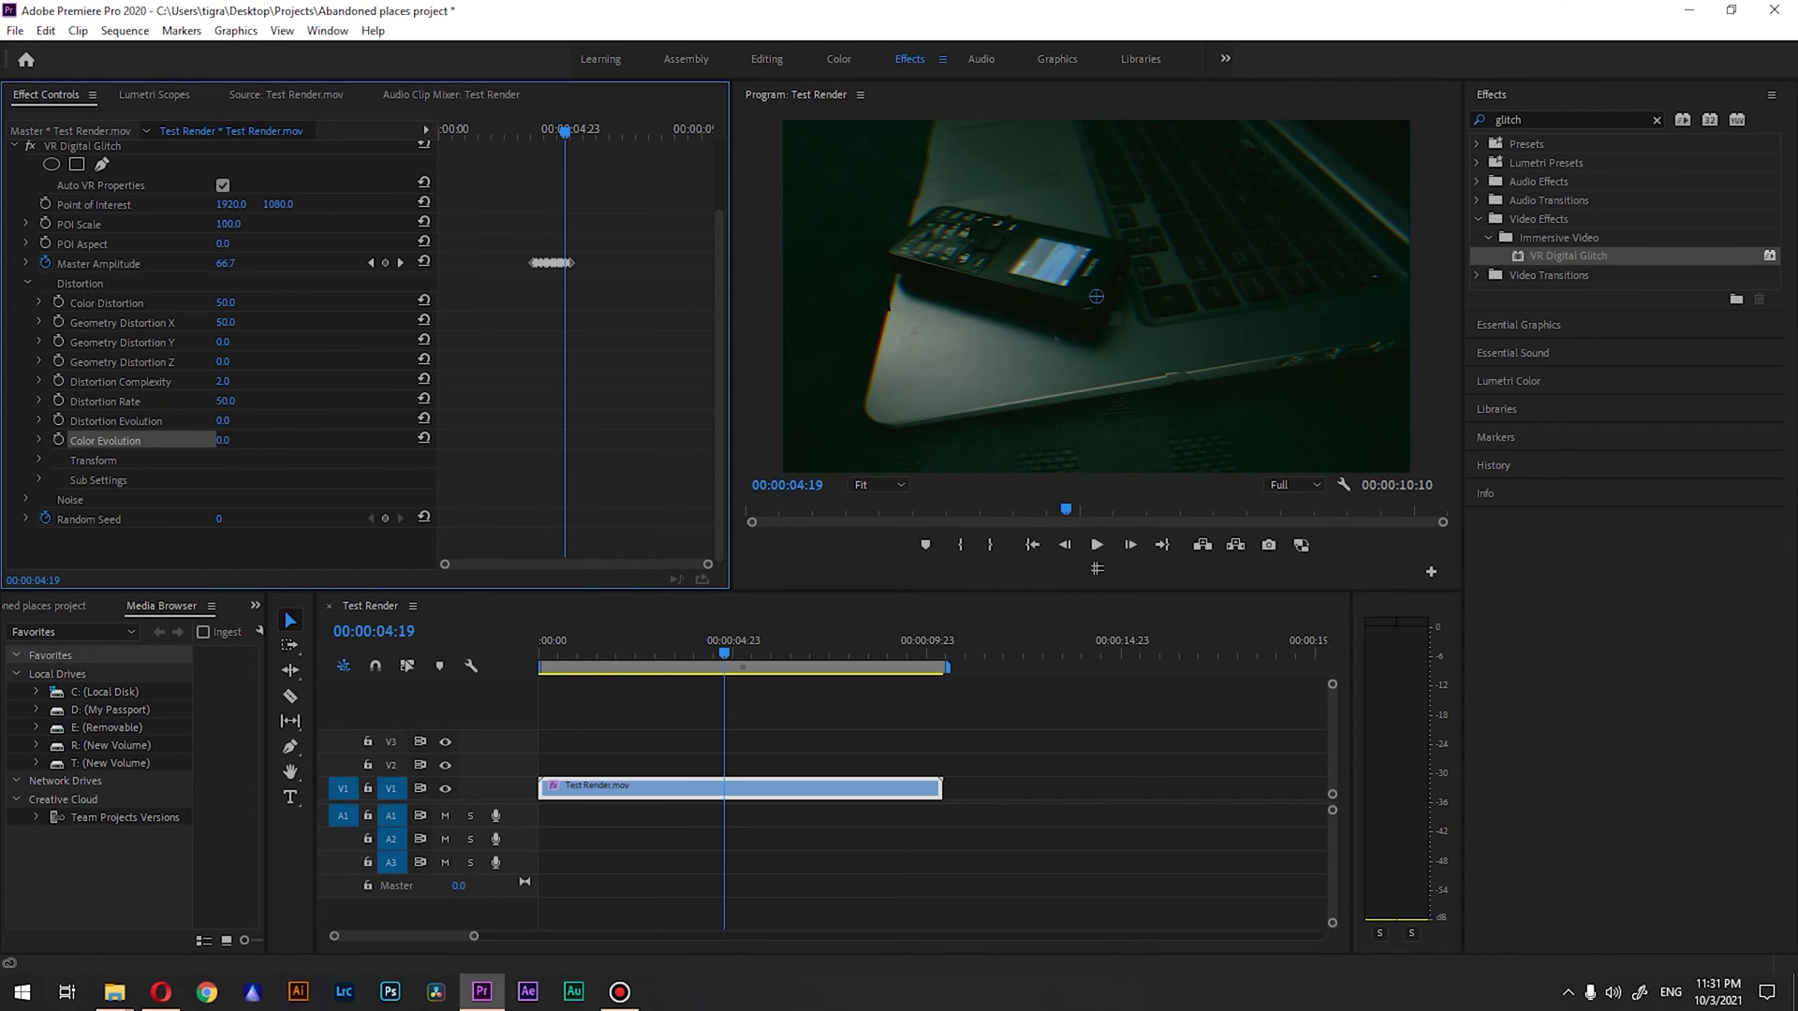
{"action": "left_click_drag", "start_coordinate": [224, 440], "coordinate": [291, 443]}
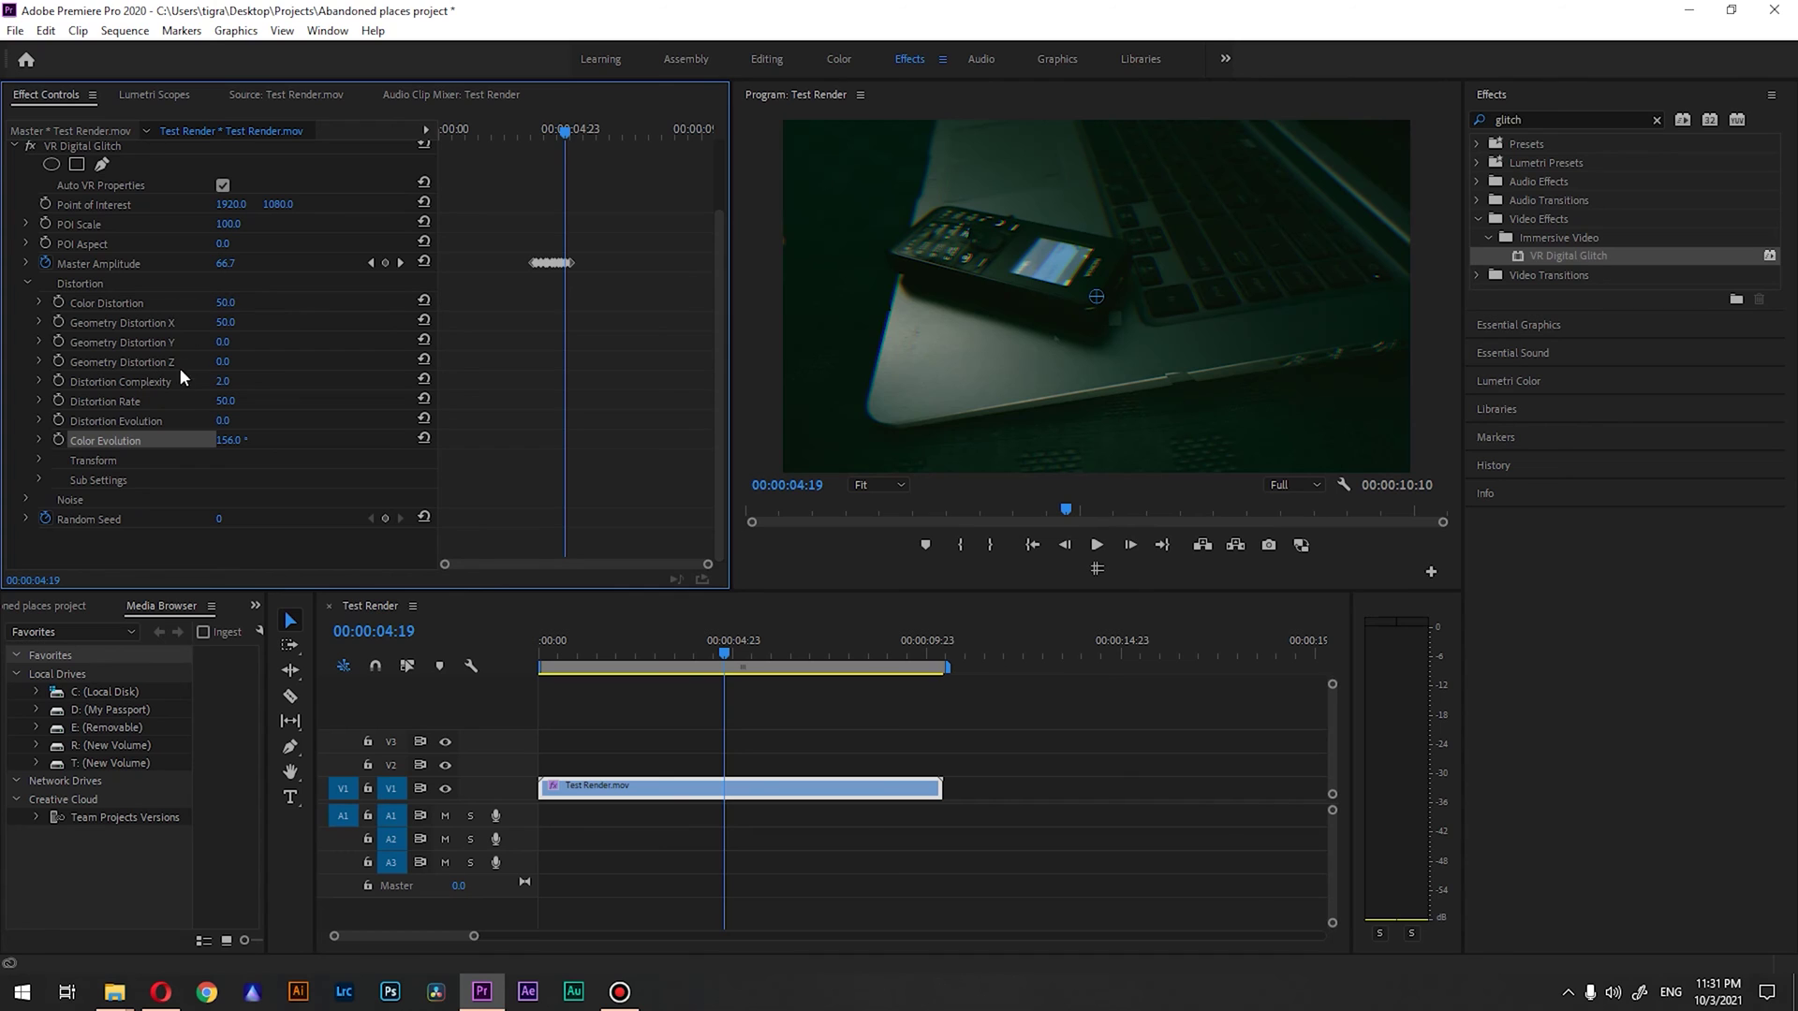
Step: Set Distortion Complexity to 60, ease it down to 49, and preview playback full-frame
{"action": "left_click", "coordinate": [222, 381]}
{"action": "type", "text": "60"}
{"action": "key", "text": "Return"}
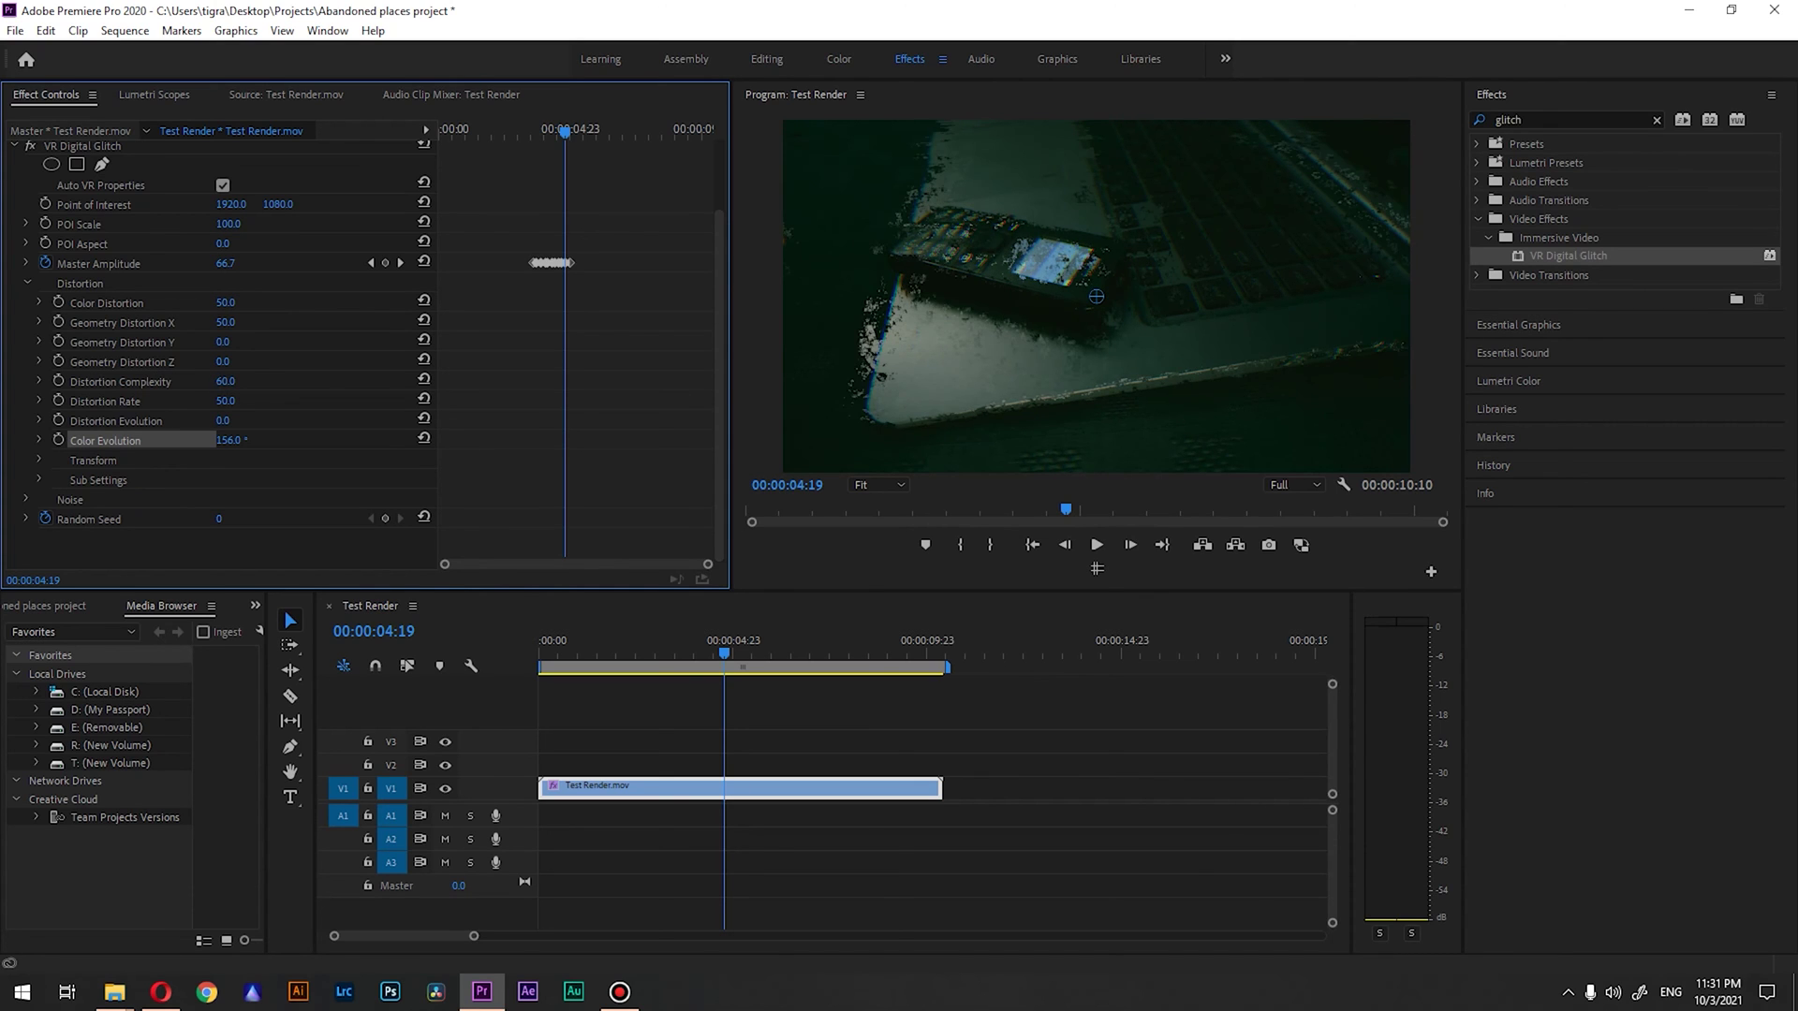
{"action": "left_click_drag", "start_coordinate": [225, 381], "coordinate": [219, 381]}
{"action": "left_click_drag", "start_coordinate": [552, 131], "coordinate": [511, 137]}
{"action": "key", "text": "space"}
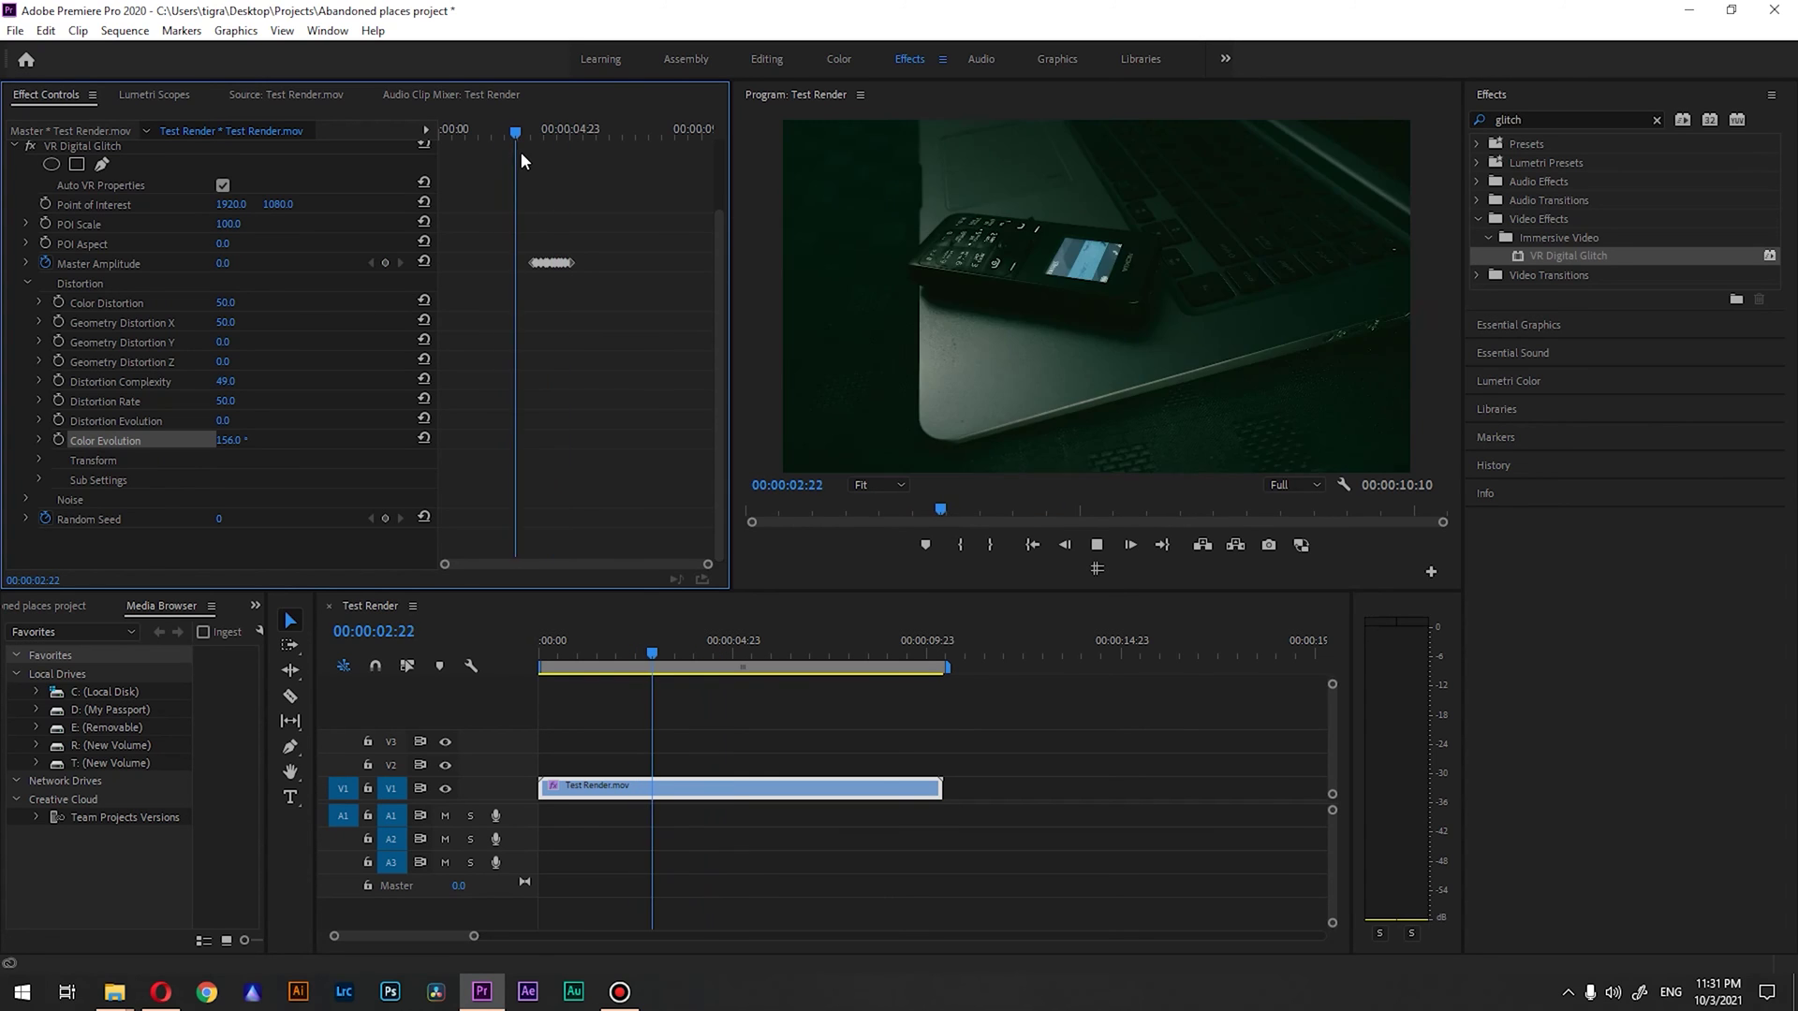
{"action": "key", "text": "grave"}
{"action": "key", "text": "grave"}
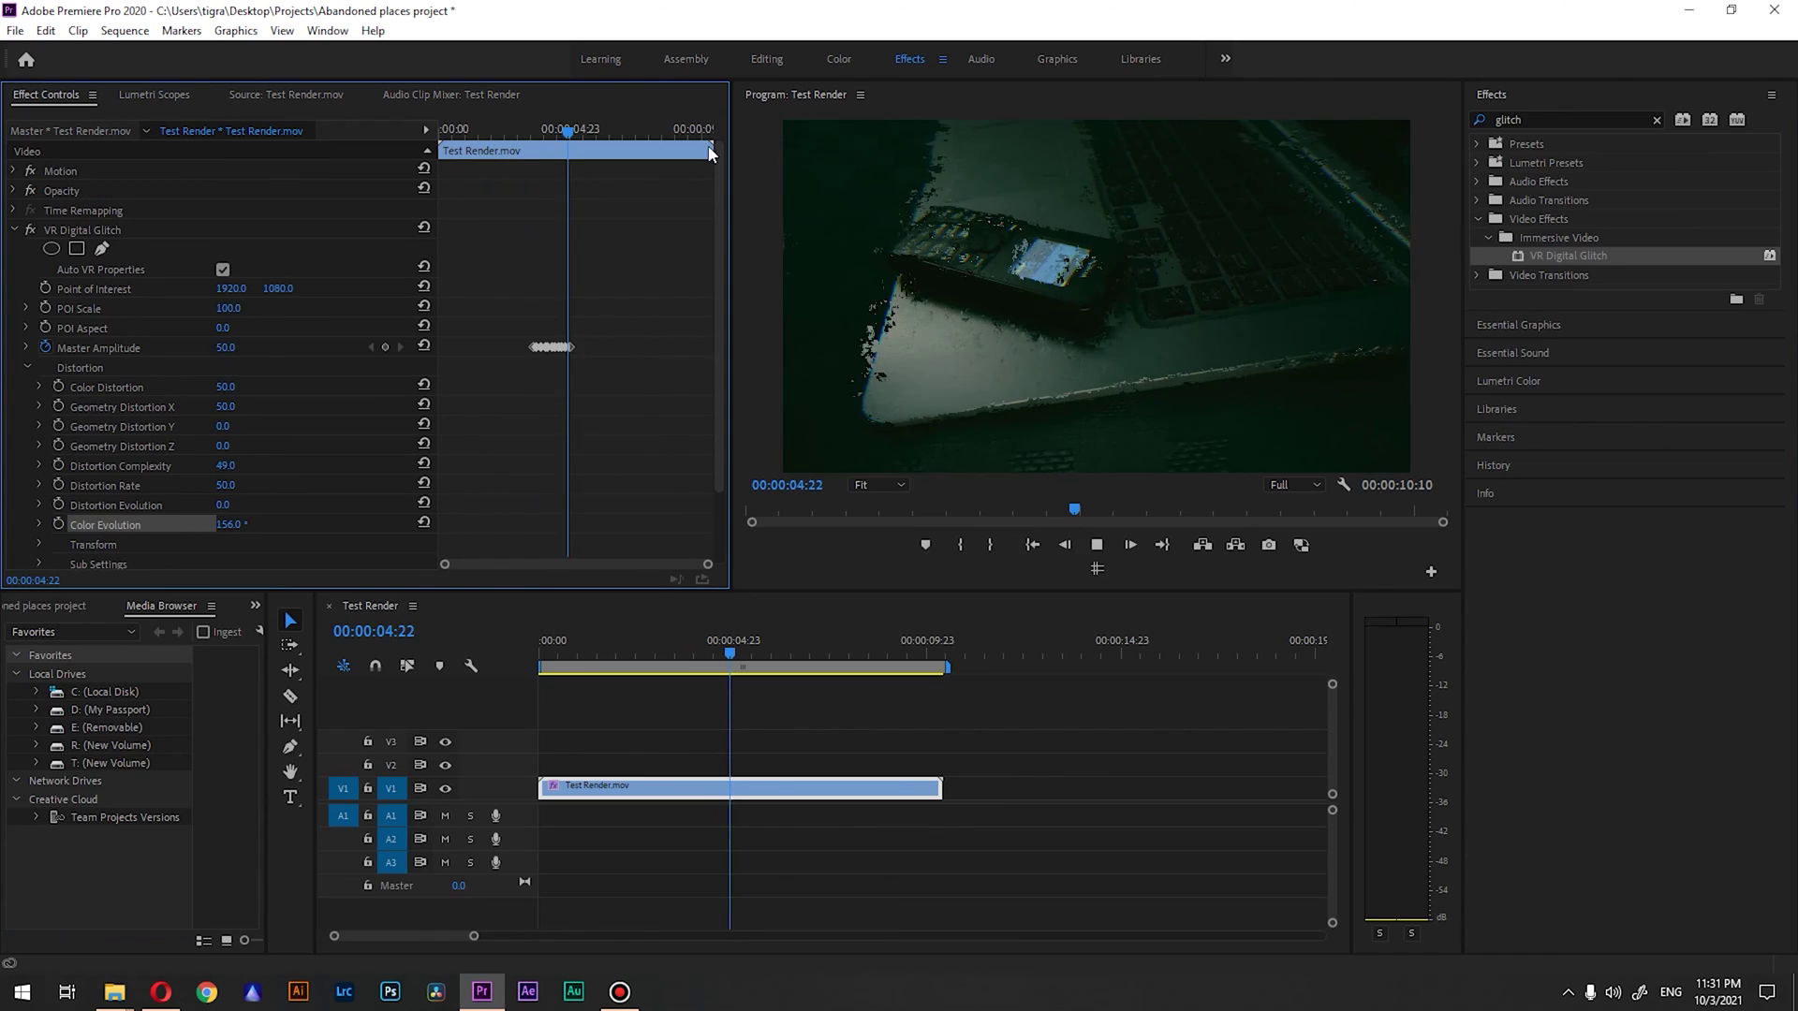
{"action": "key", "text": "grave"}
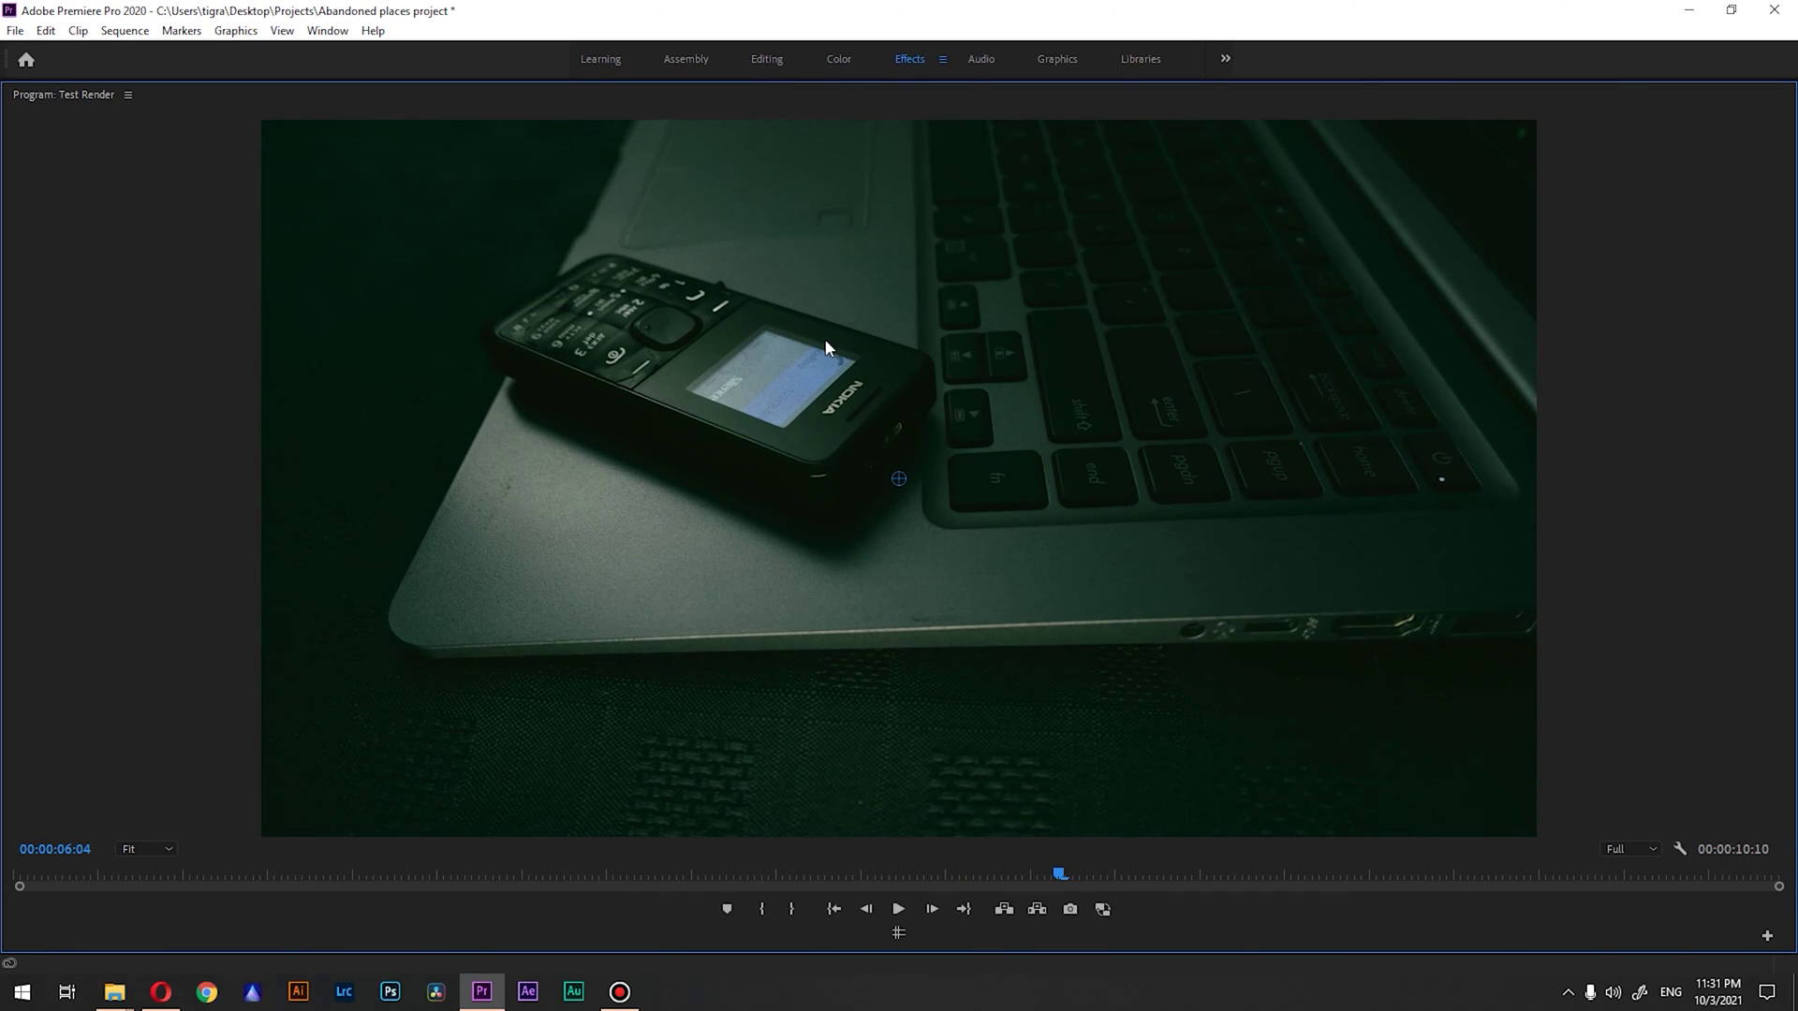
Step: Move the playhead back to around 00:00:04:06–04:15 and return to the full editing layout
{"action": "left_click_drag", "start_coordinate": [1052, 865], "coordinate": [736, 858]}
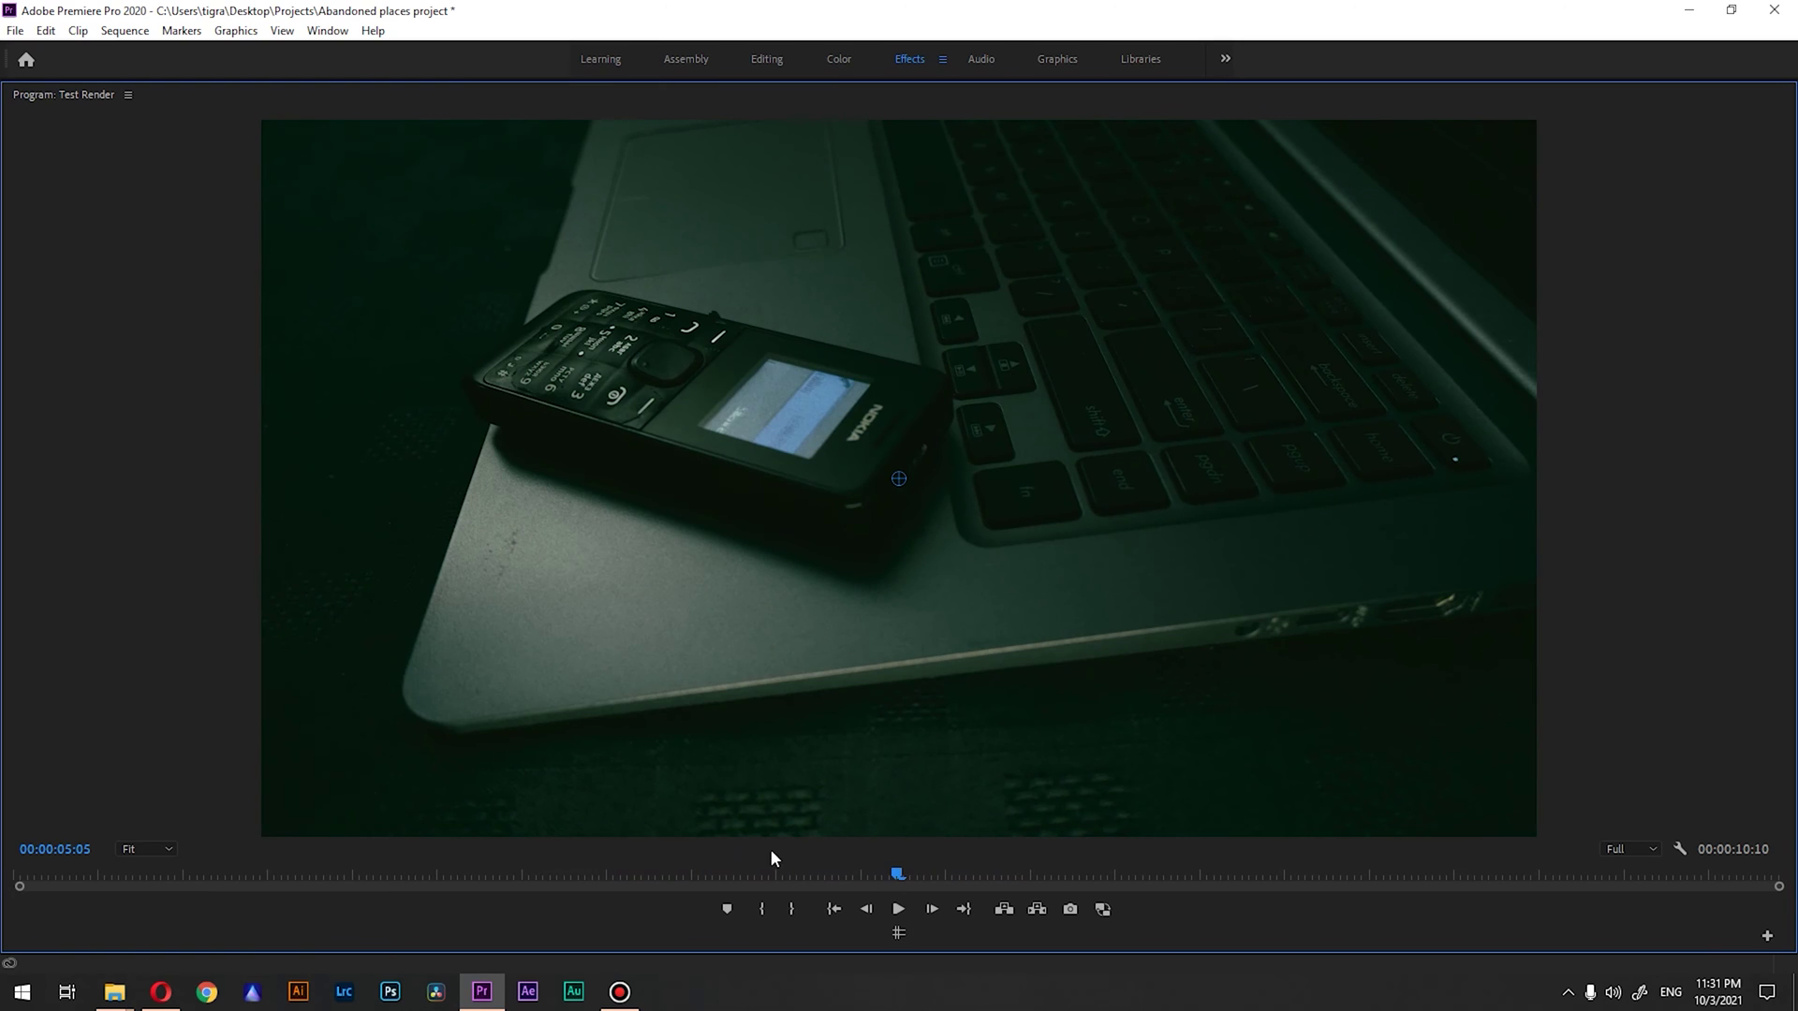
{"action": "left_click_drag", "start_coordinate": [892, 882], "coordinate": [794, 854]}
{"action": "key", "text": "grave"}
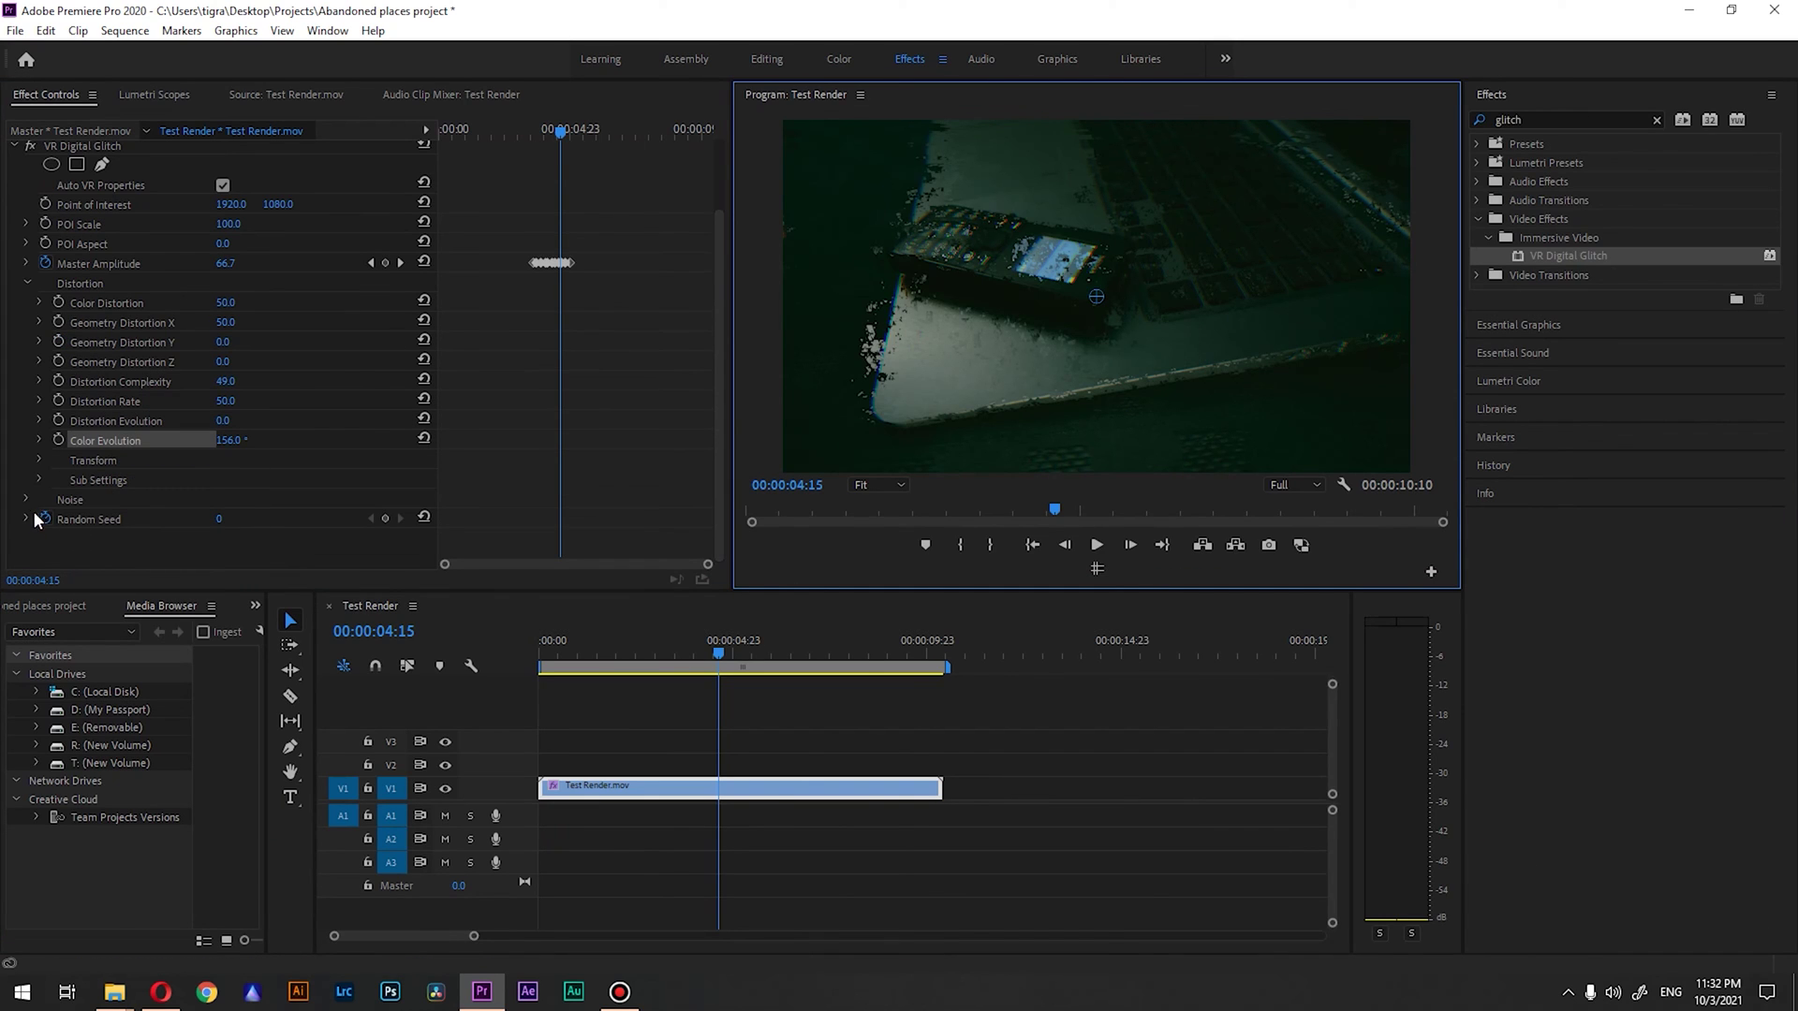
Step: Keyframe the glitch's Random Seed, ending at 266, and preview the burst full-frame
{"action": "left_click", "coordinate": [385, 518]}
{"action": "left_click_drag", "start_coordinate": [256, 525], "coordinate": [242, 520]}
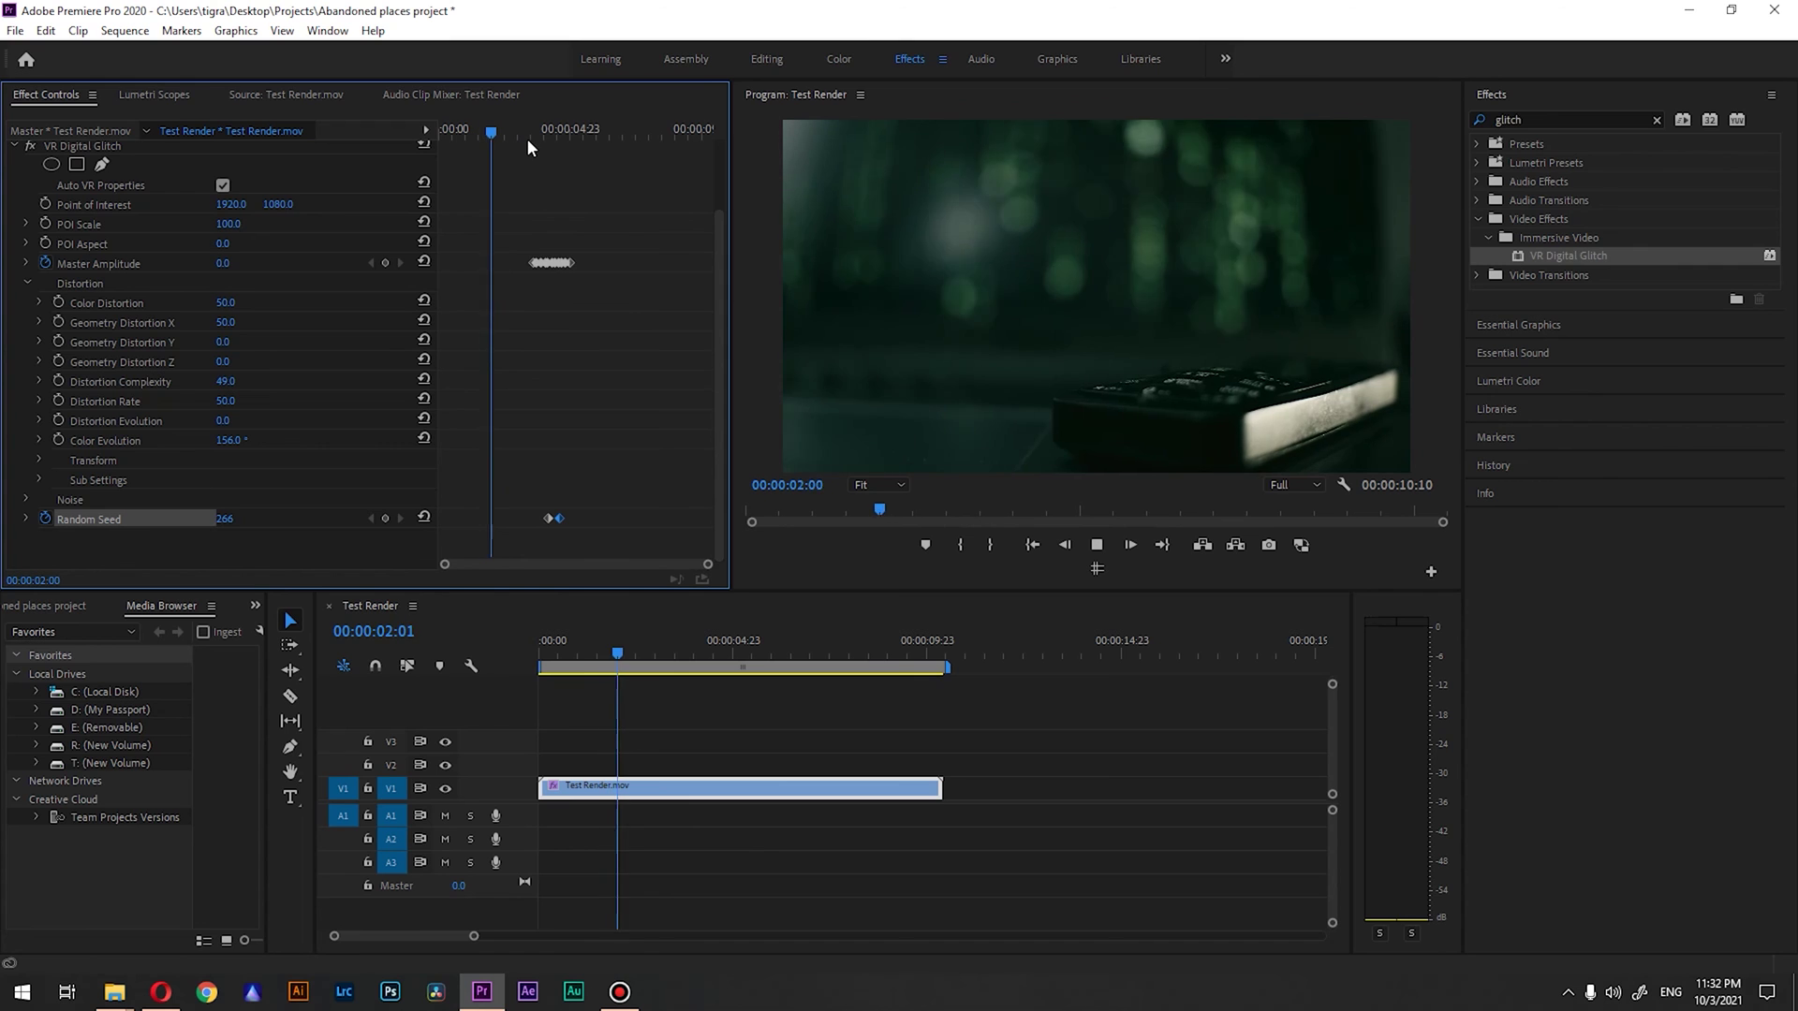
{"action": "left_click", "coordinate": [885, 266]}
{"action": "key", "text": "grave"}
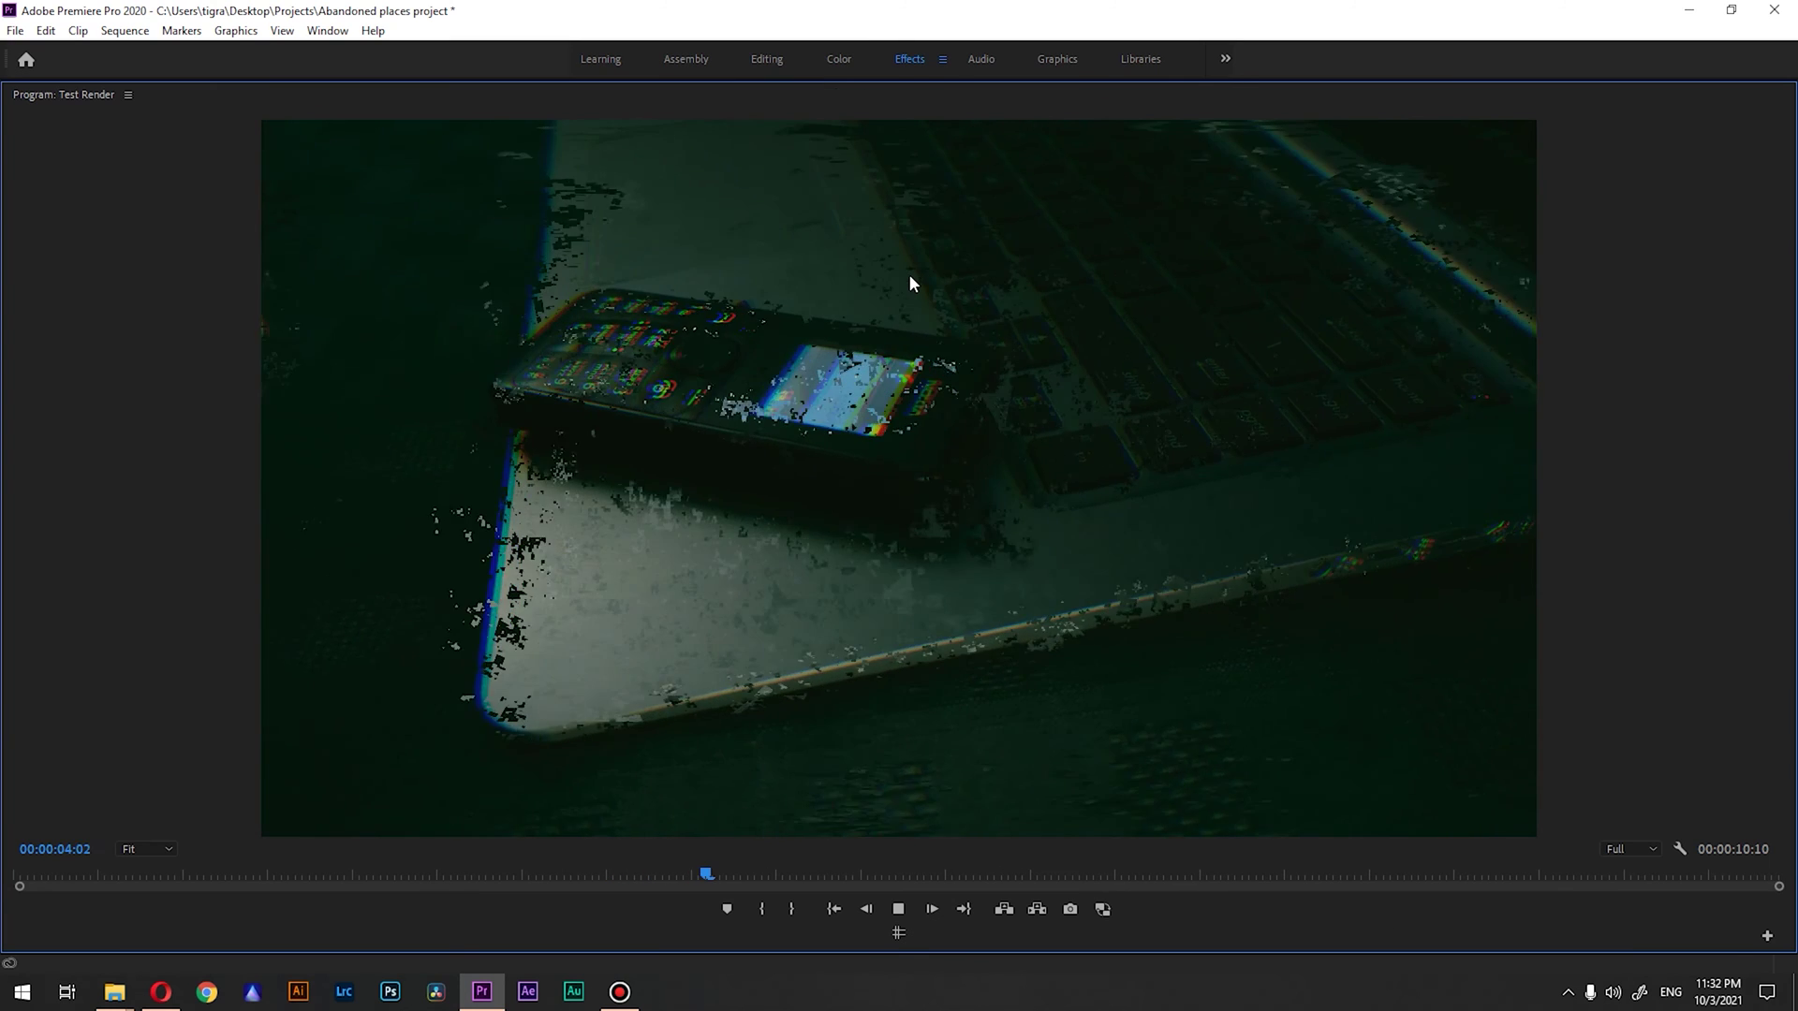
{"action": "key", "text": "space"}
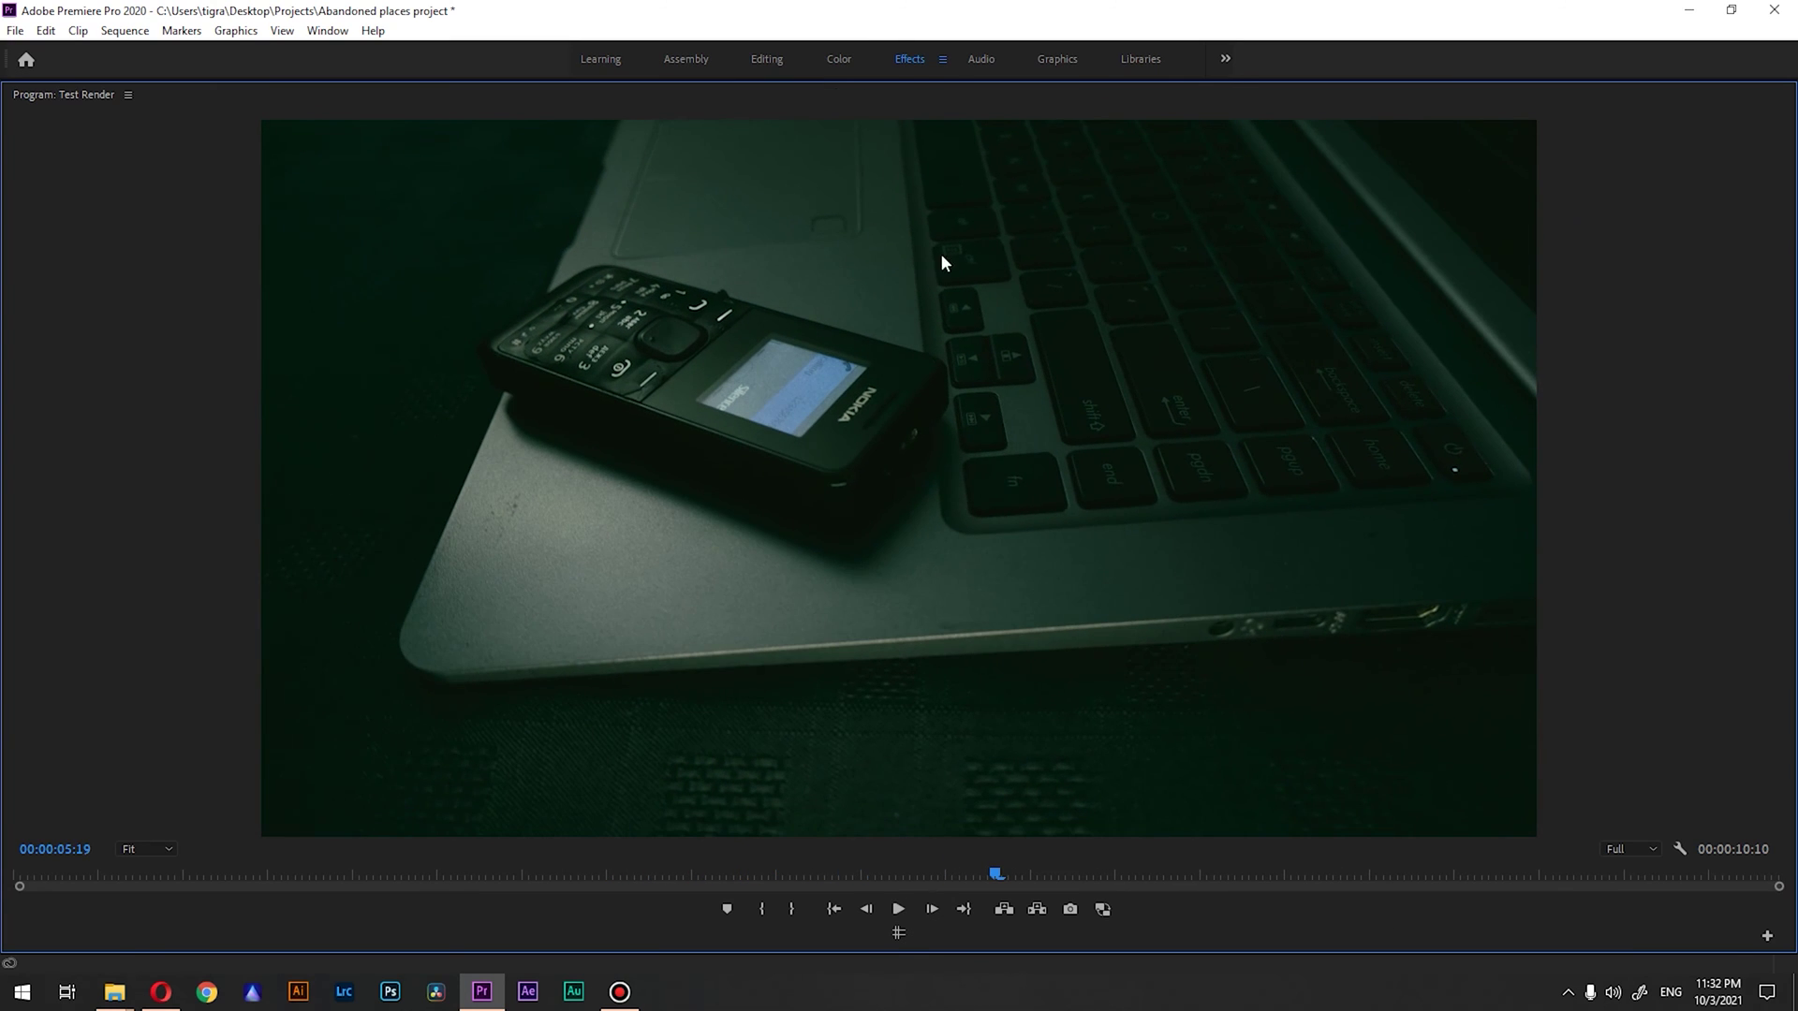